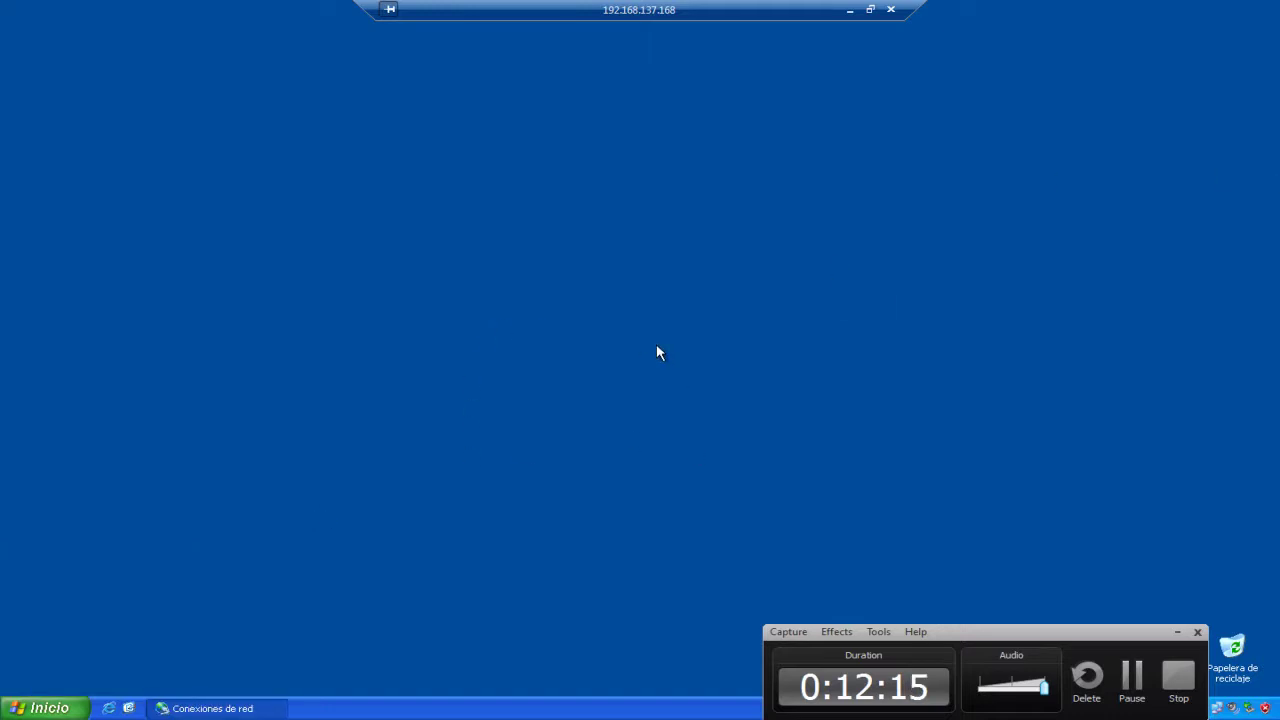
Step: Try to restart the remote computer with the Run command shutdown -r -t 0
left_click(45, 709)
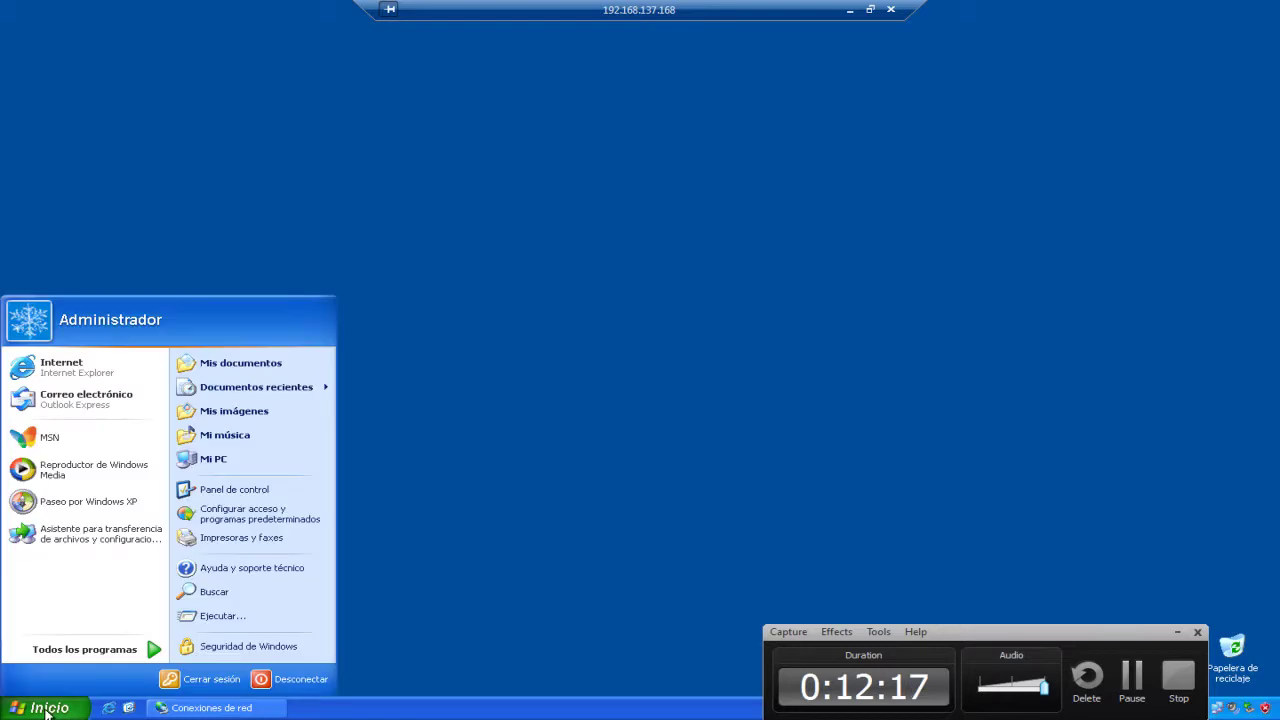
left_click(243, 616)
left_click(138, 628)
double_click(171, 623)
left_click(171, 623)
double_click(167, 623)
left_click(157, 620)
double_click(177, 624)
left_click(177, 624)
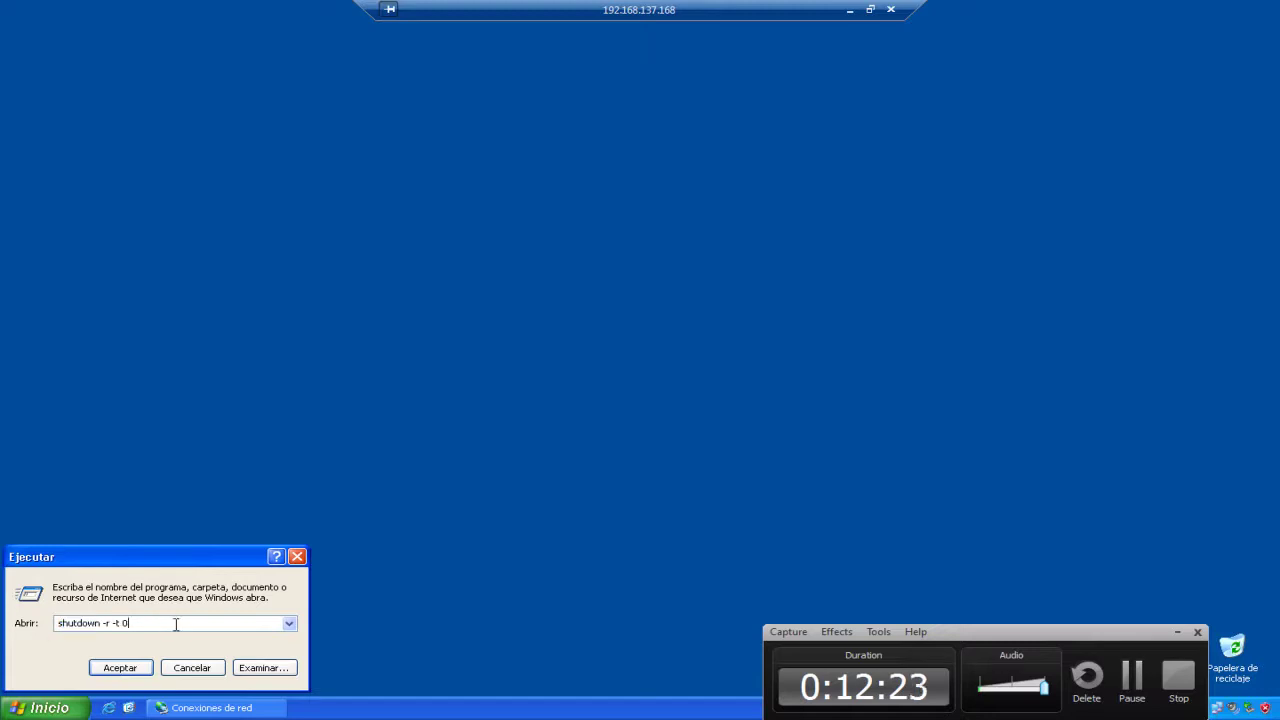
left_click(132, 668)
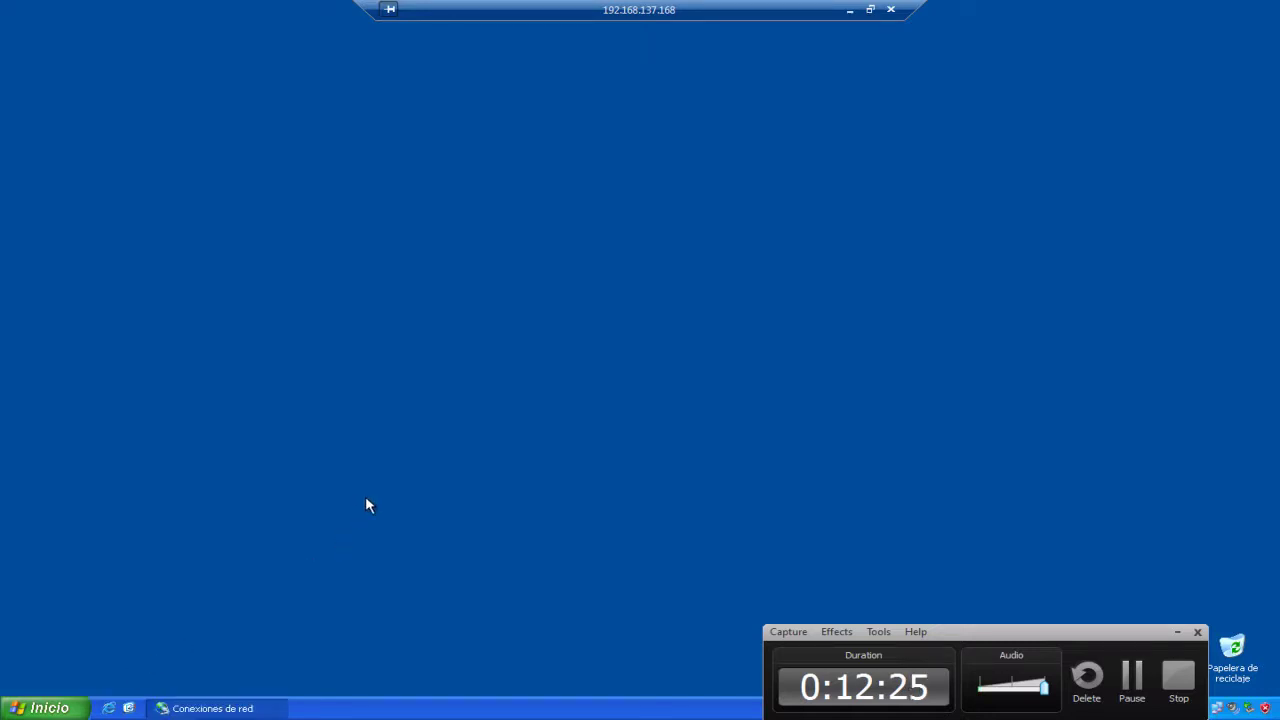
Step: Bring up the Conexiones de red window and close it
left_click(208, 707)
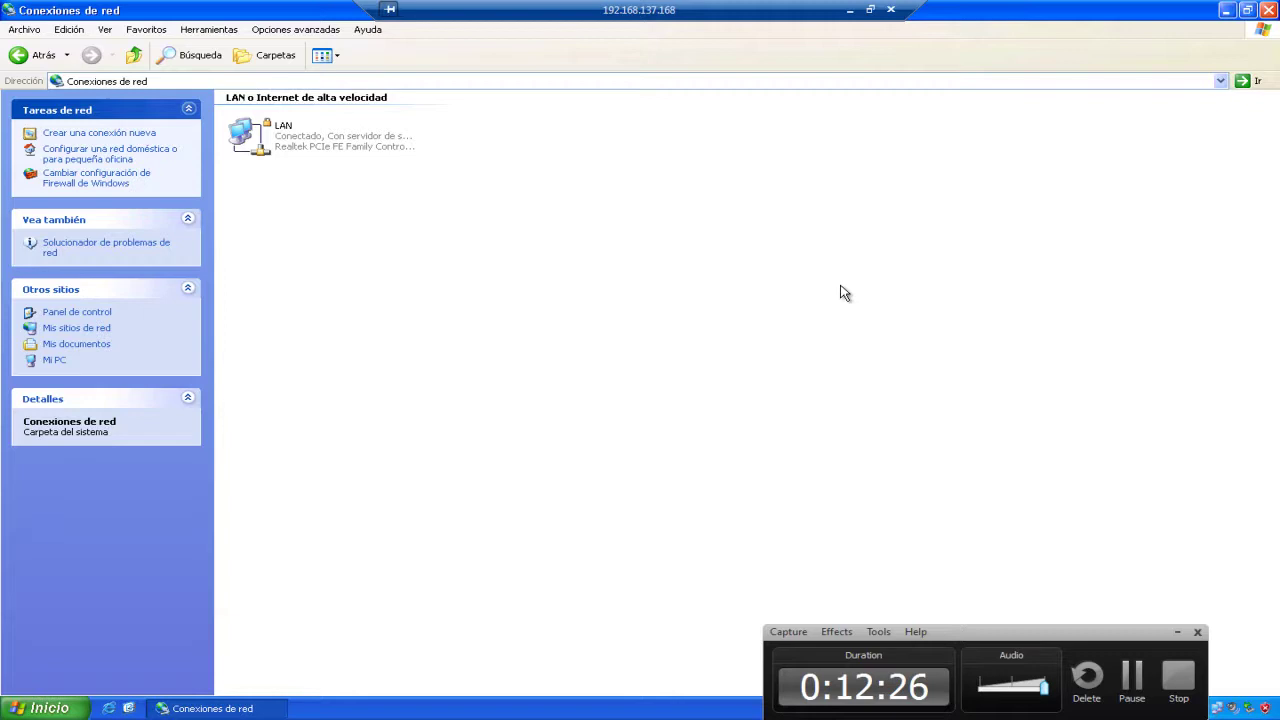
left_click(1268, 10)
left_click(45, 702)
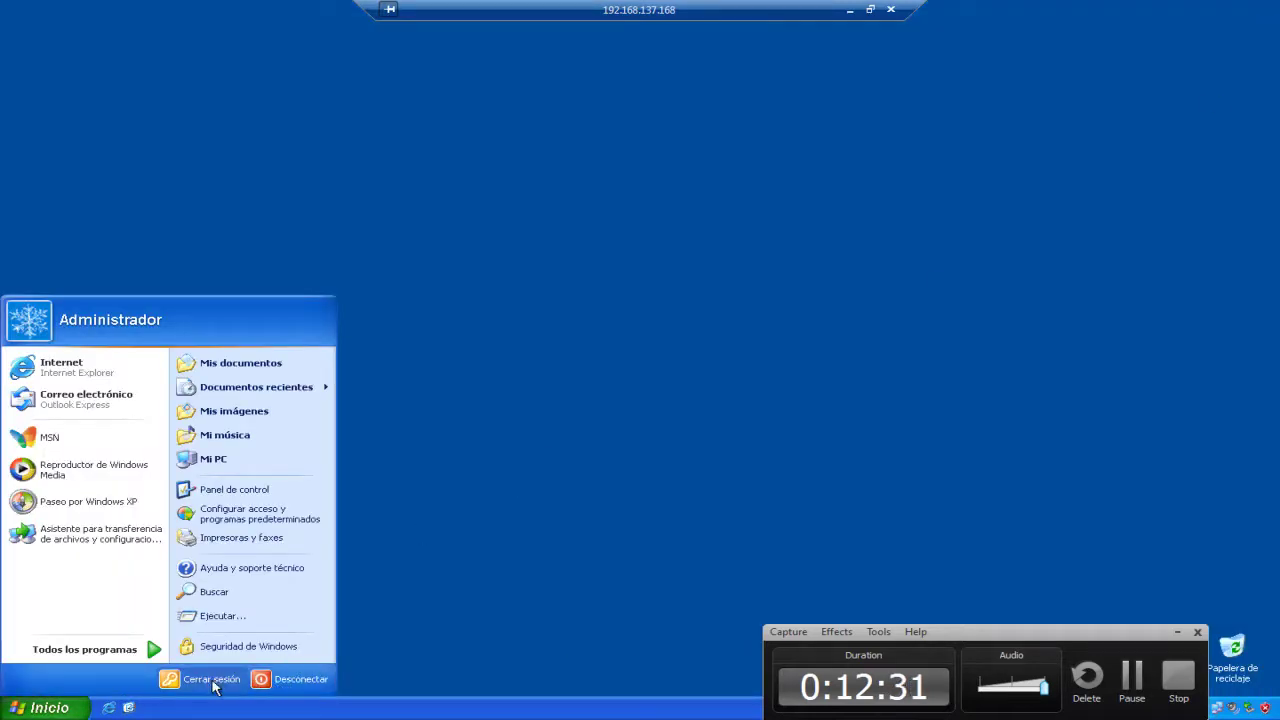
left_click(535, 328)
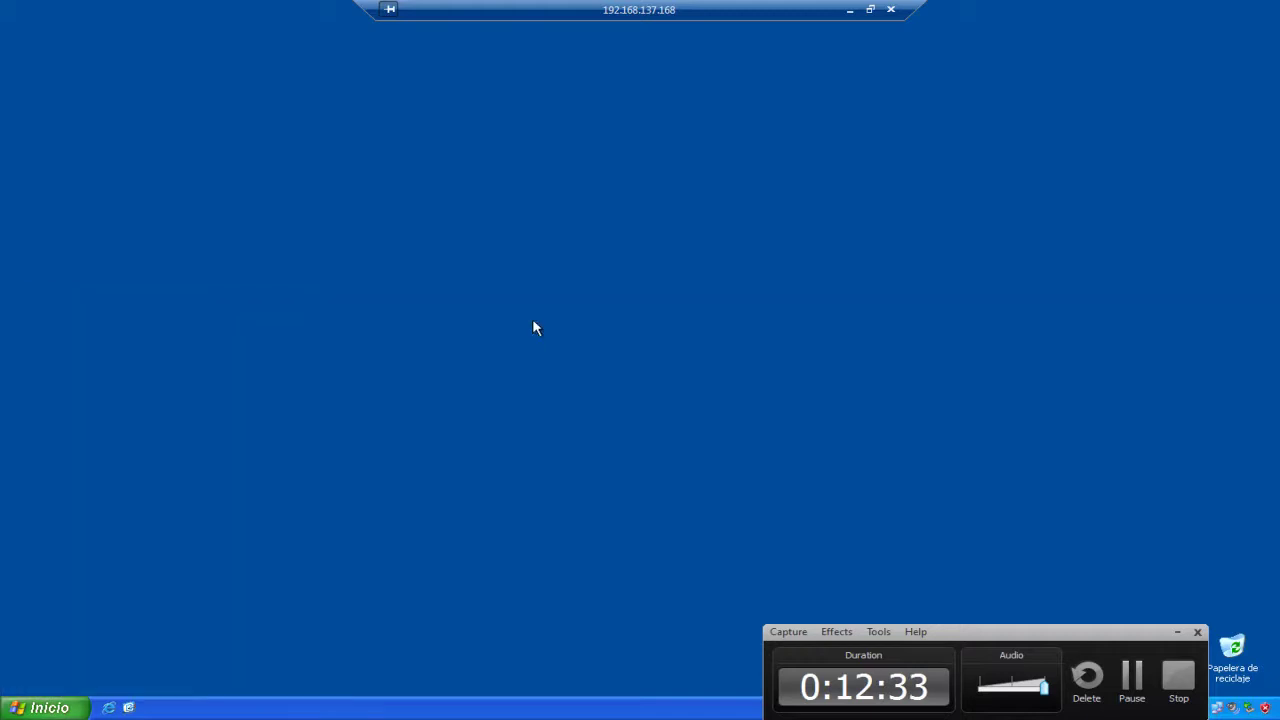
right_click(437, 288)
left_click(488, 305)
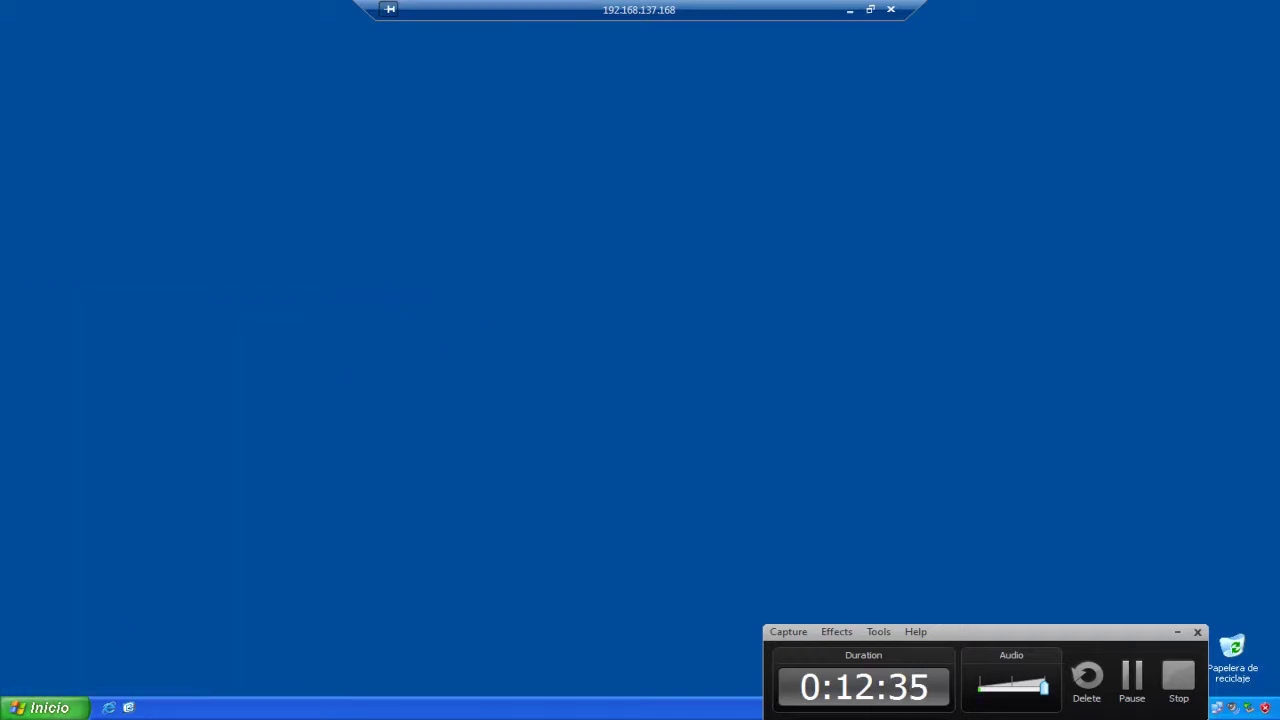
Step: Open the folder Compaq CQ2402LA Drivers Windows XP on Disco local (D:) in a maximized Mi PC window
key("super")
left_click(272, 457)
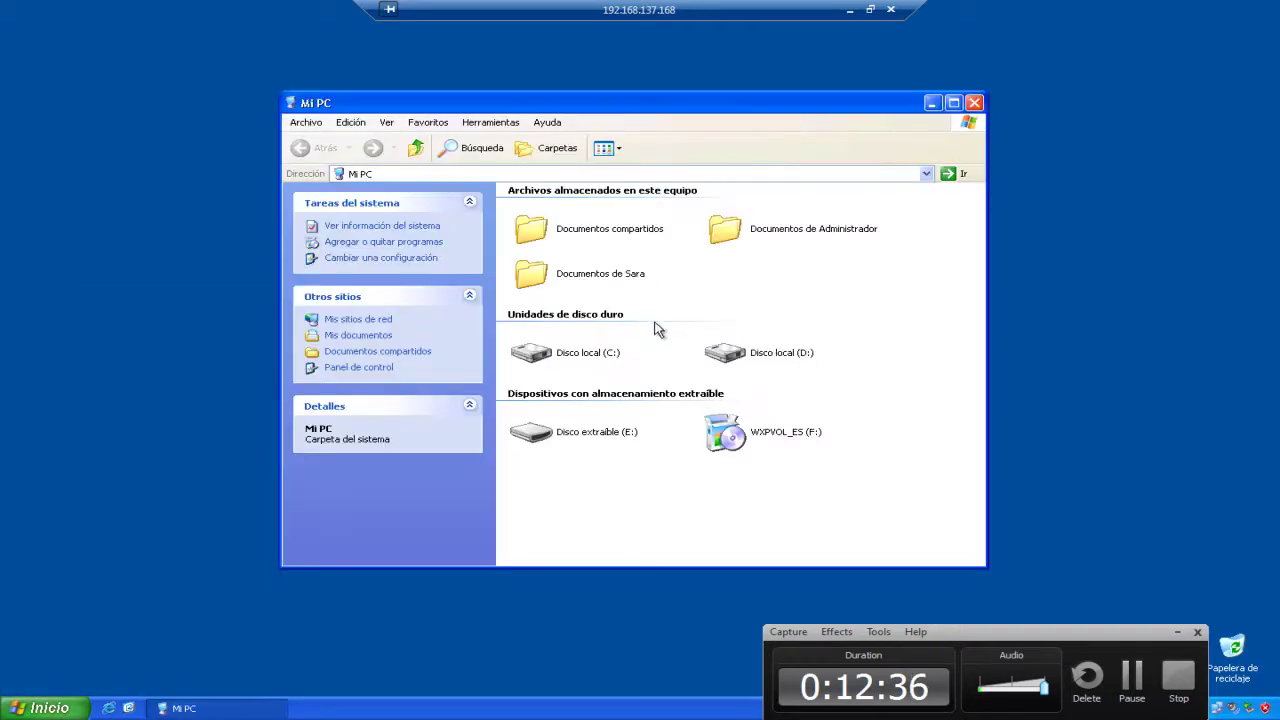
double_click(693, 107)
double_click(498, 207)
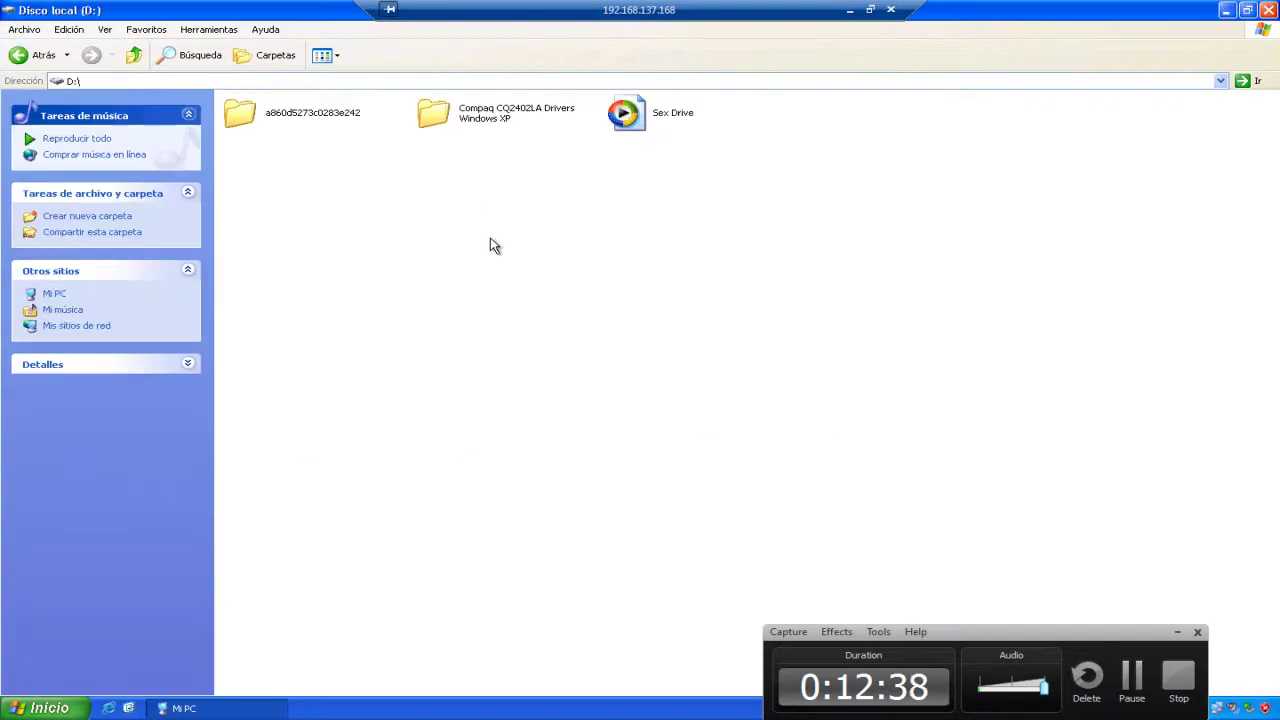
double_click(459, 128)
Step: Extract the AMD chipset driver q5chp12us13 with 7-Zip into a folder of the same name
left_click(505, 125)
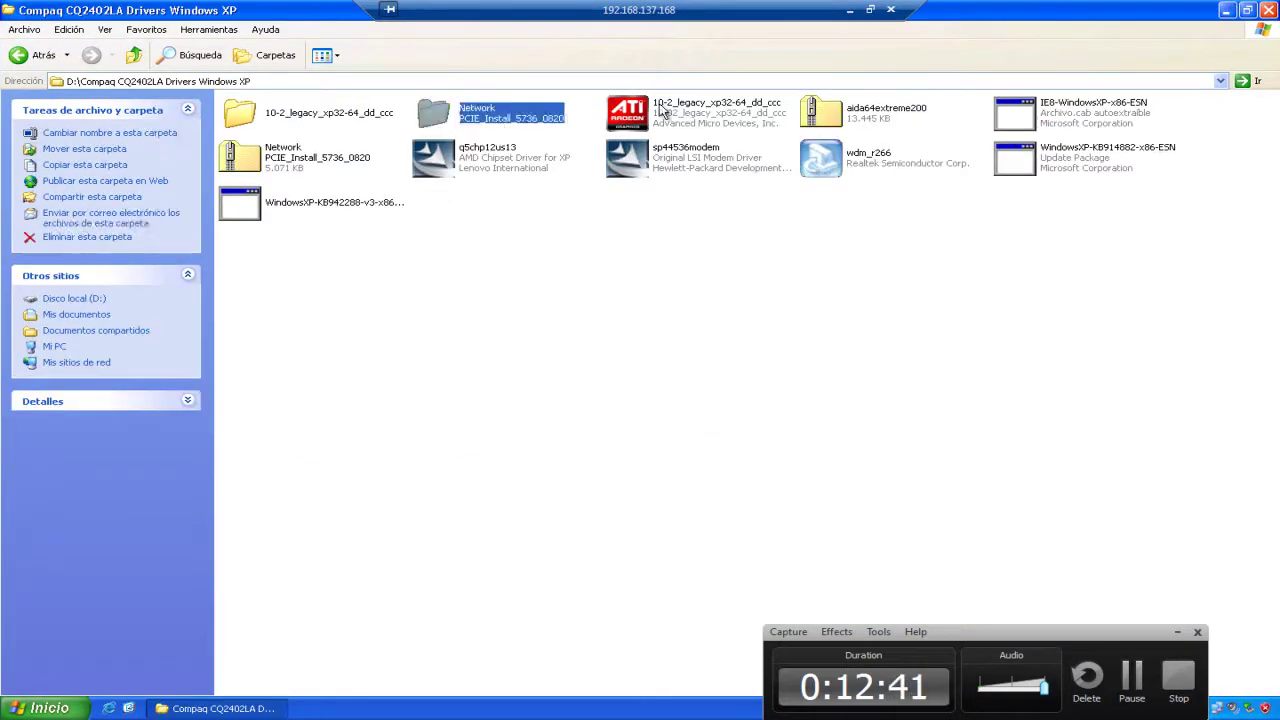
left_click(640, 115)
left_click(845, 122)
left_click(1080, 130)
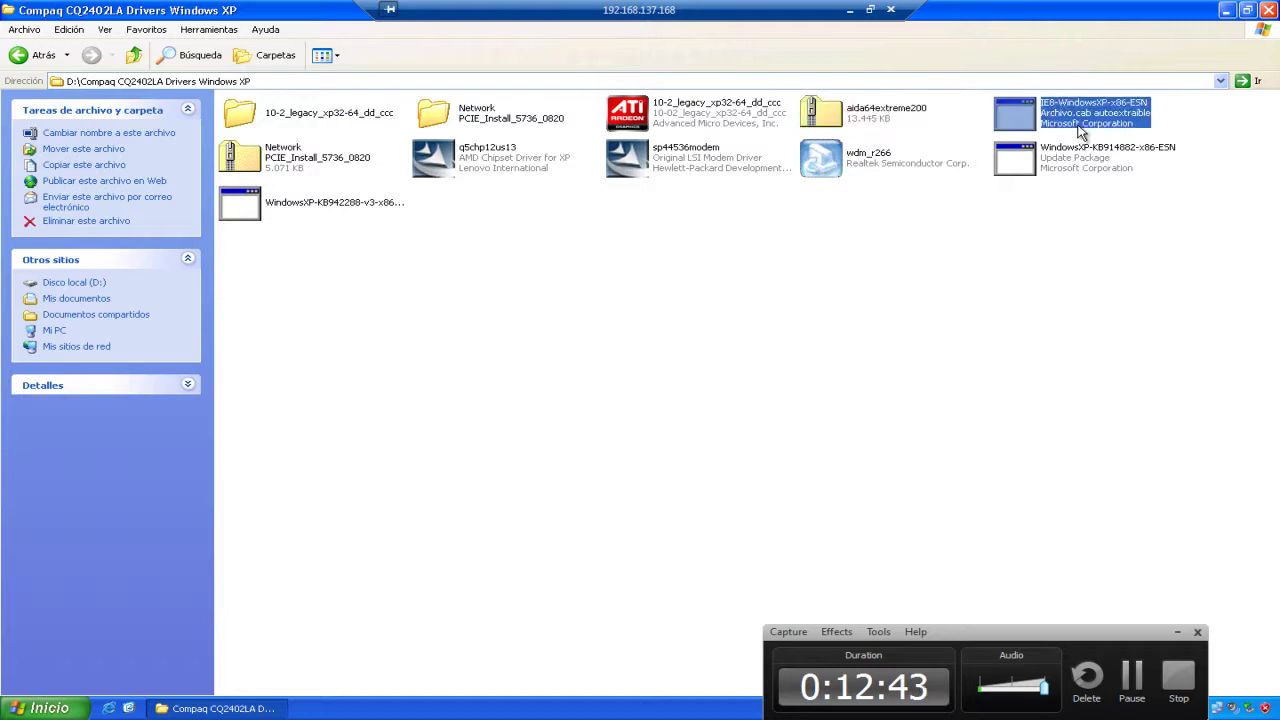
left_click(449, 169)
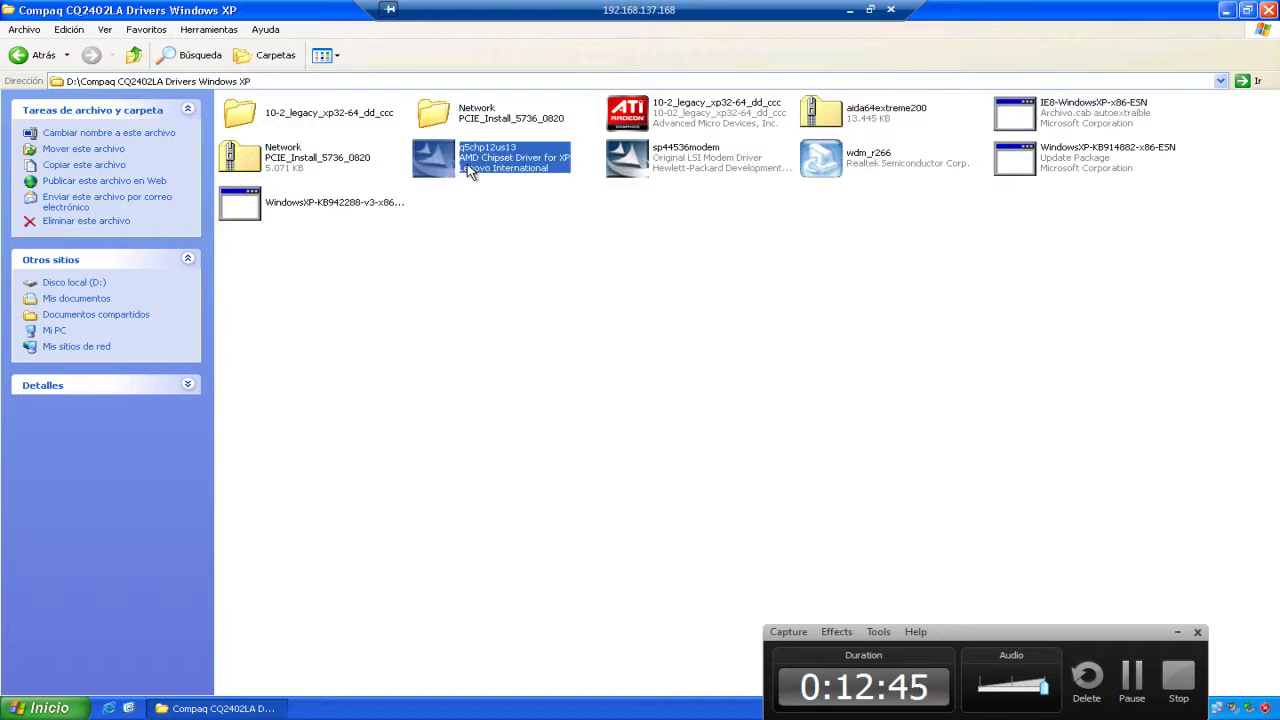
right_click(470, 170)
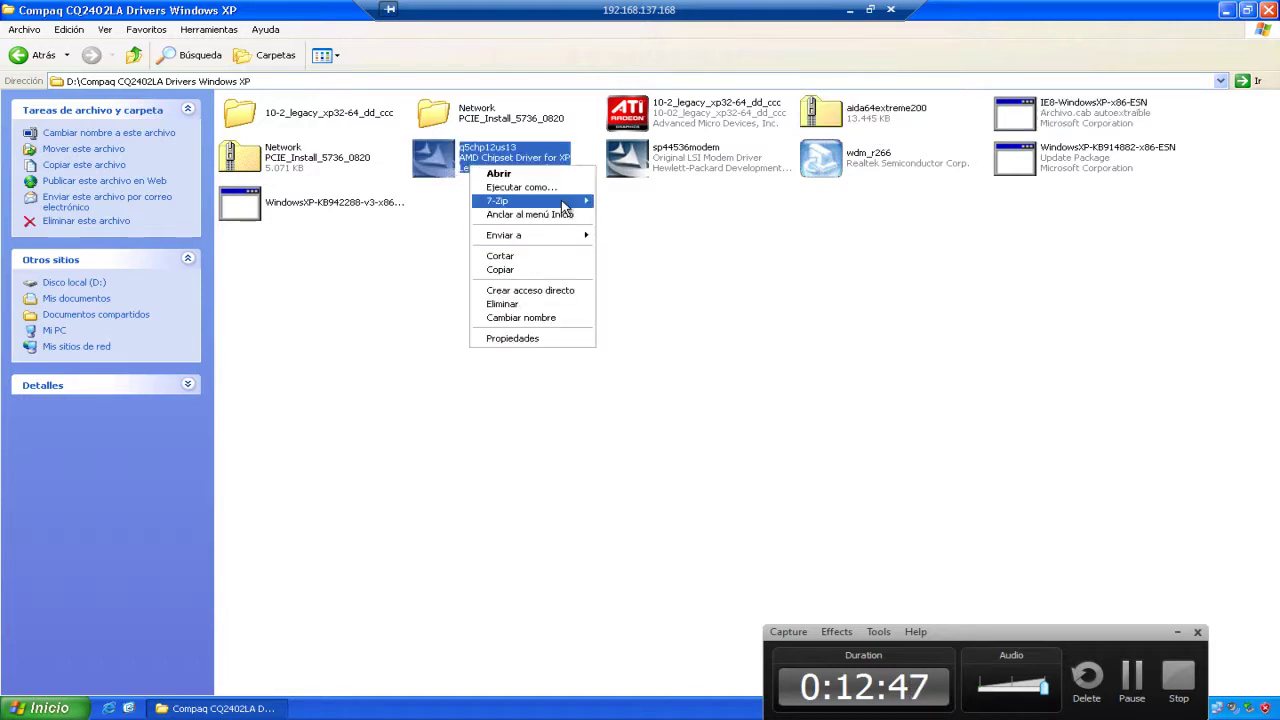
mouse_move(563, 203)
left_click(642, 248)
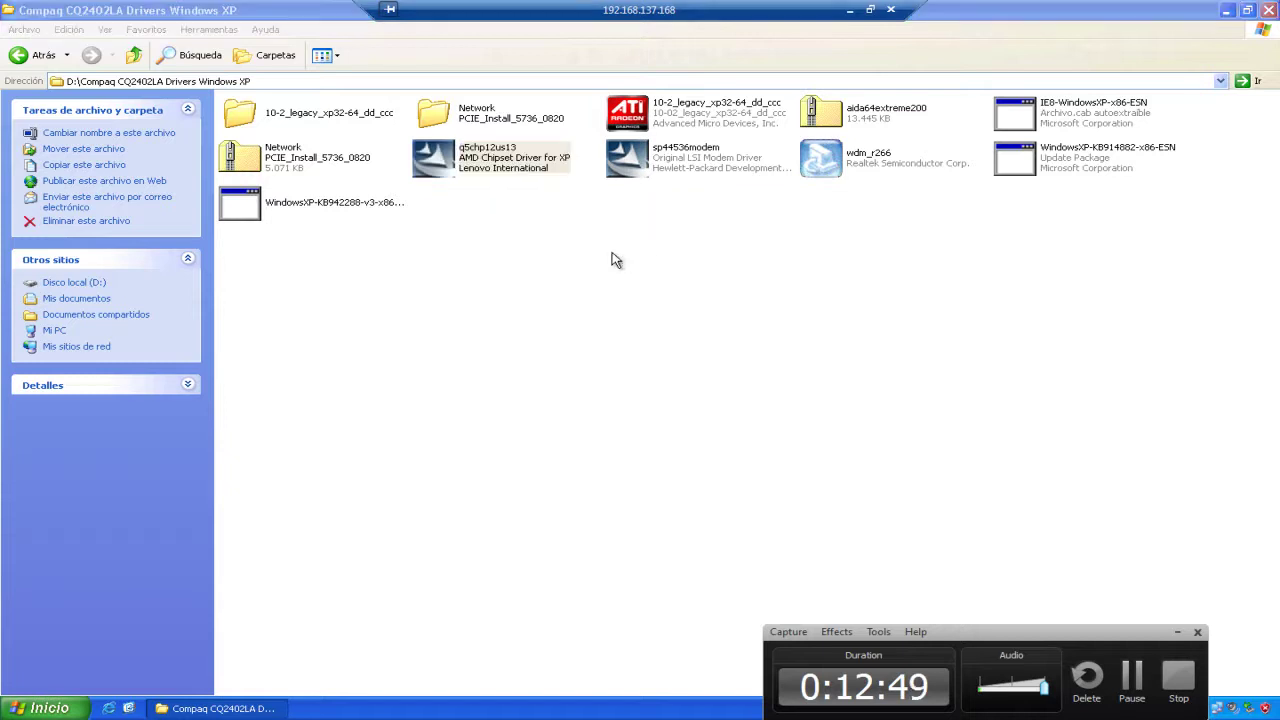
left_click(545, 266)
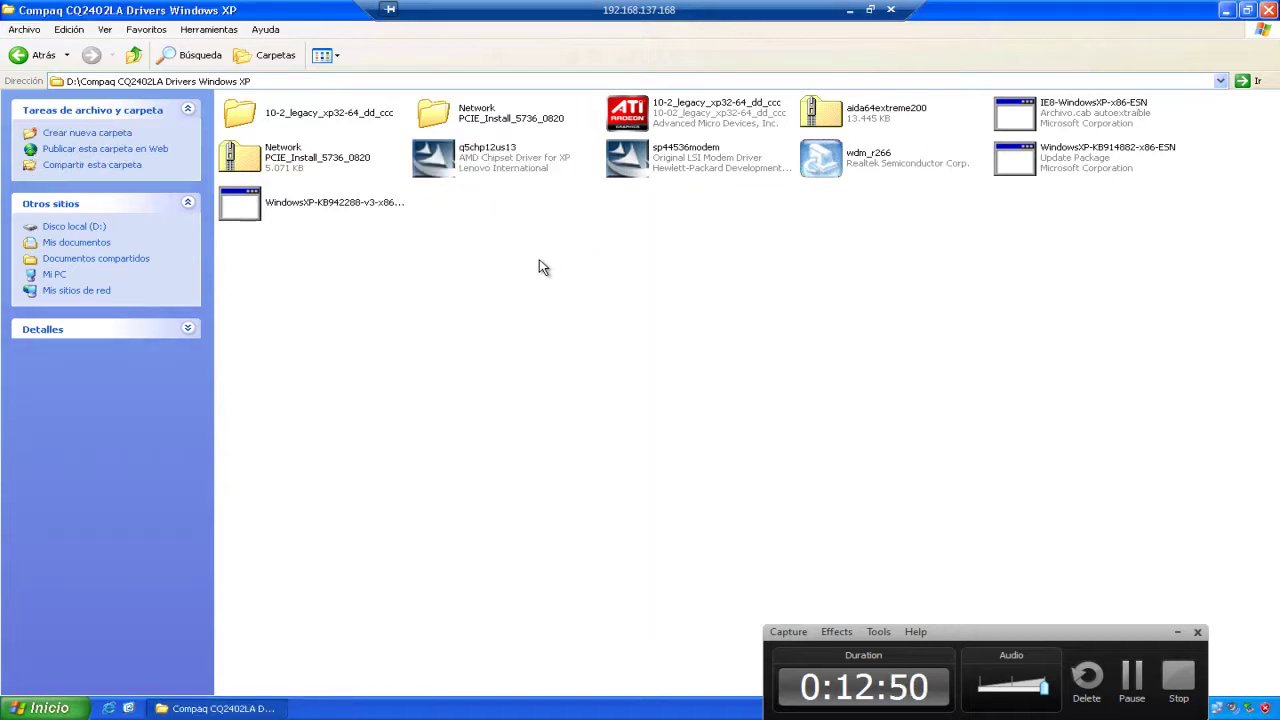
Step: Run Setup from the extracted q5chp12us13 folder, accepting the licence, and finish the ATI installation with an immediate restart
double_click(466, 212)
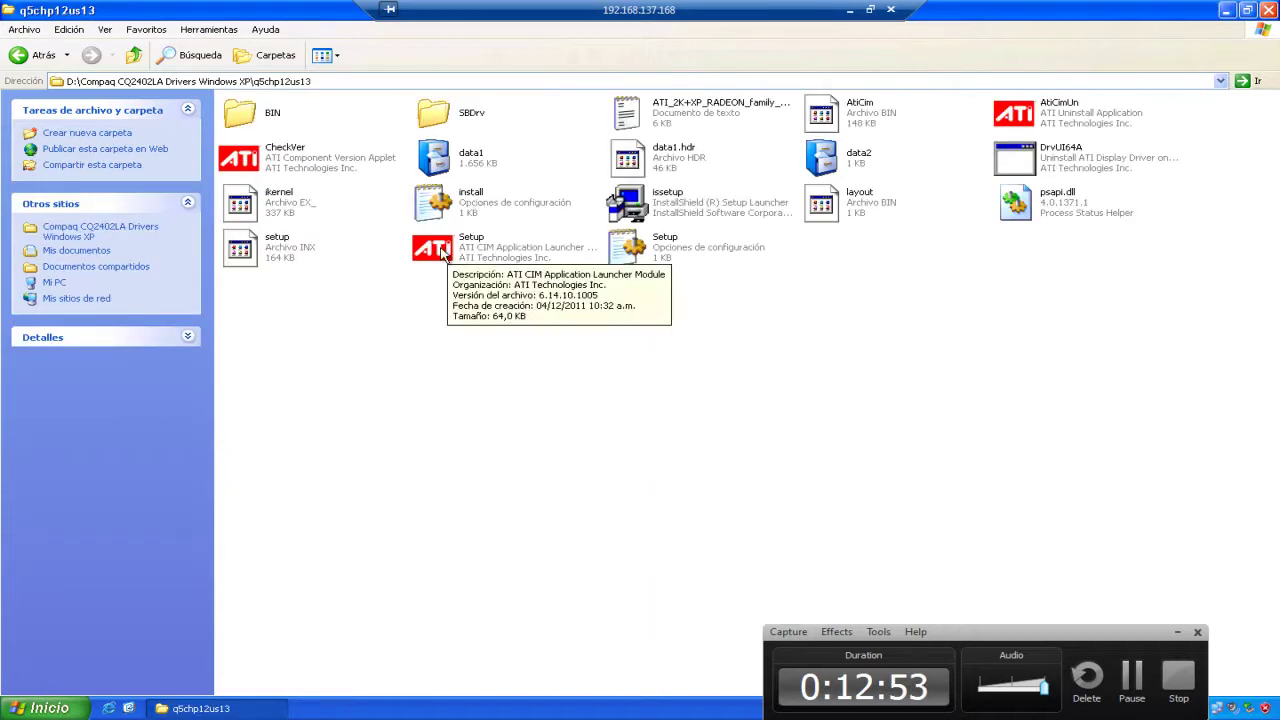
double_click(447, 252)
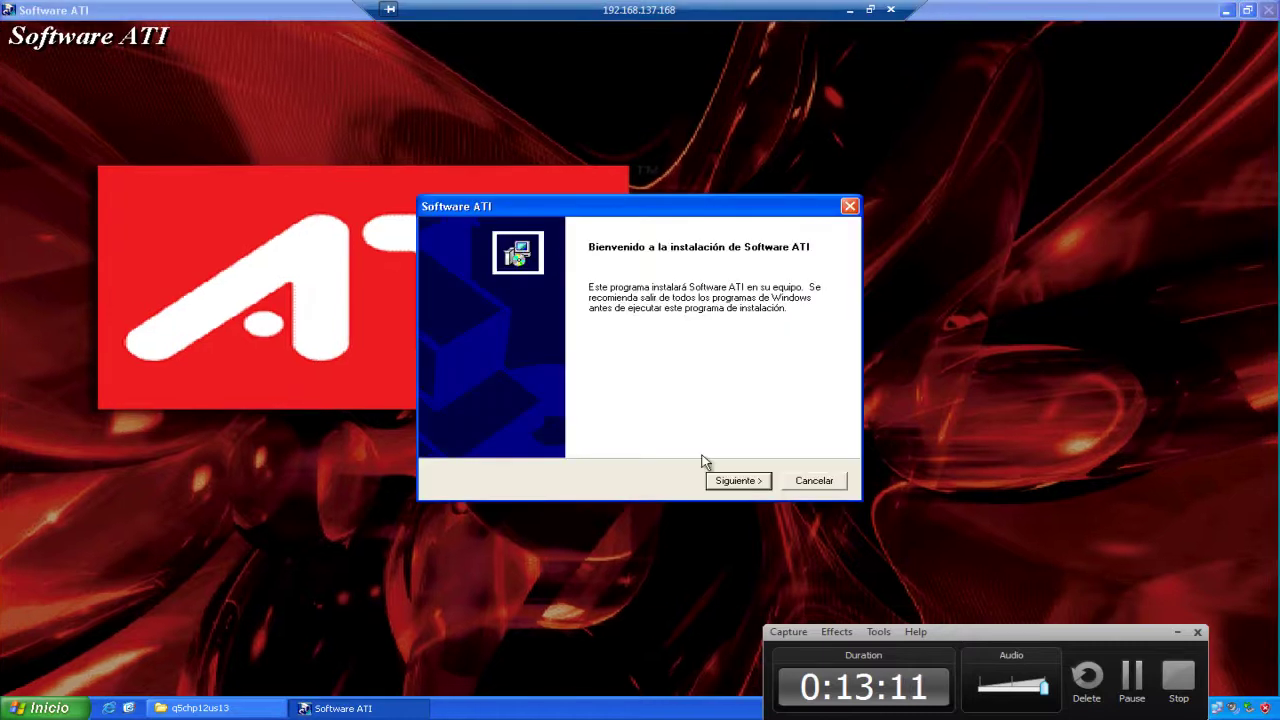
left_click(732, 481)
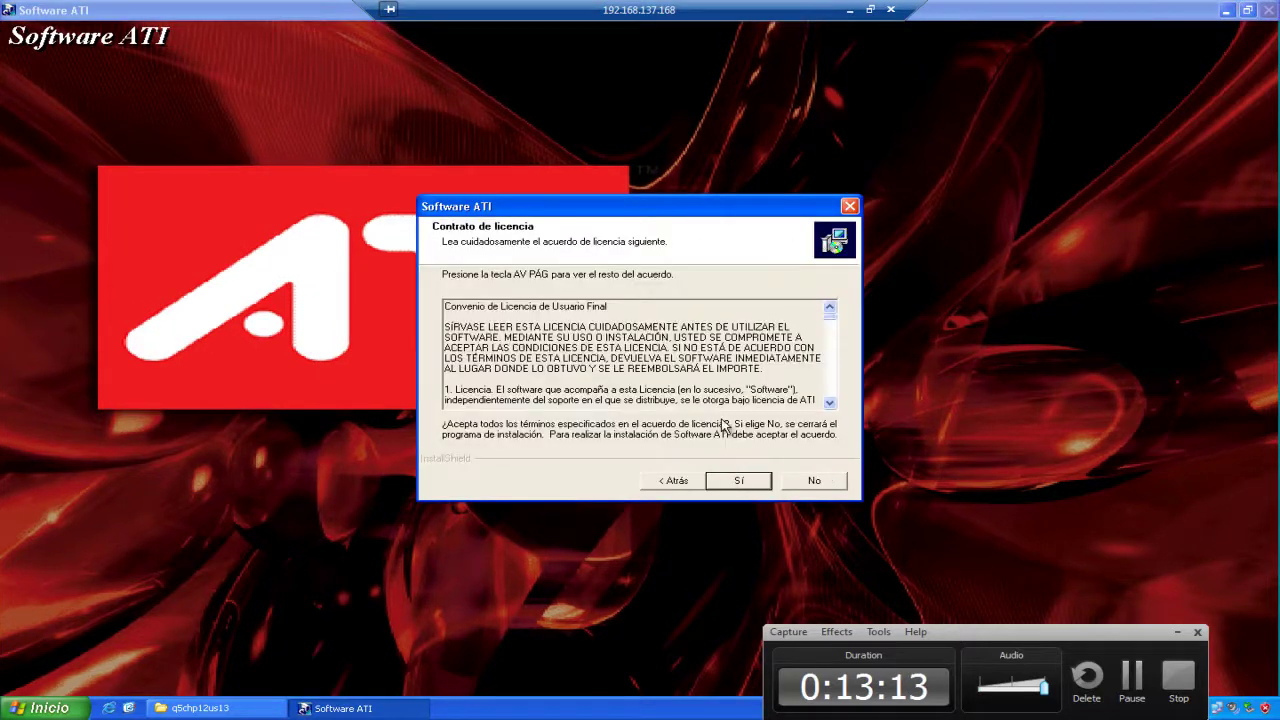
left_click(734, 478)
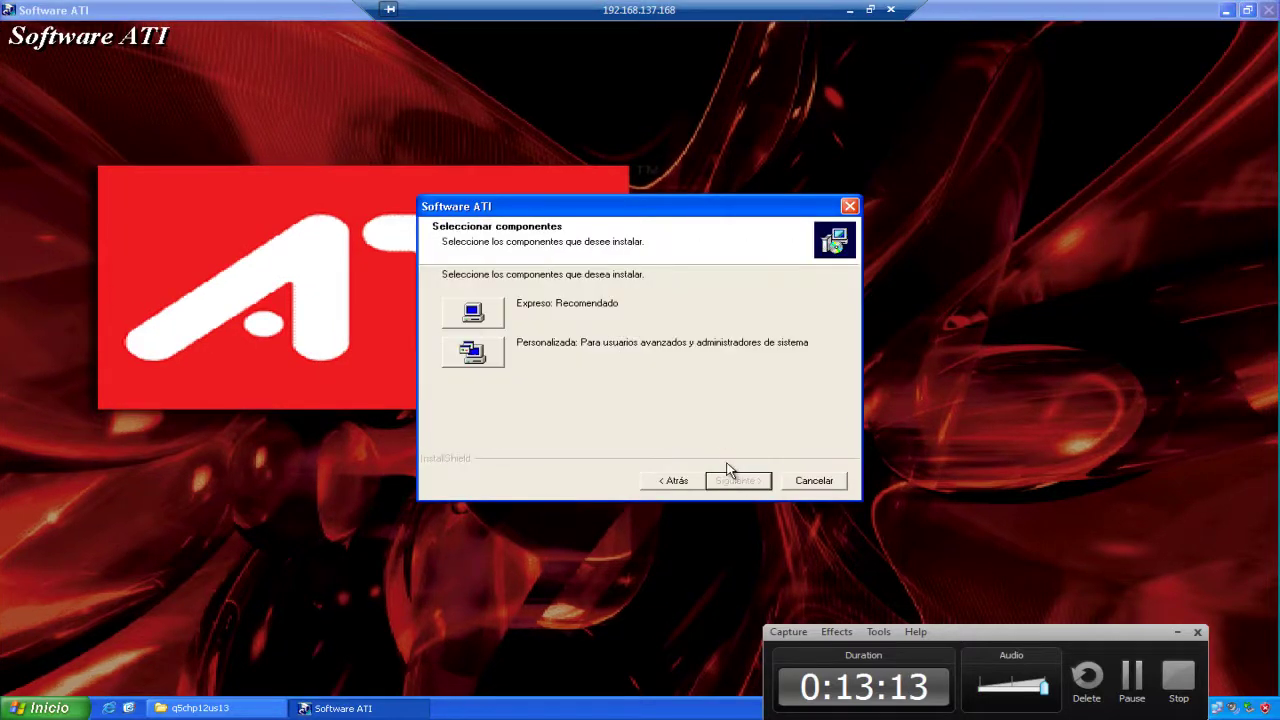
left_click(503, 347)
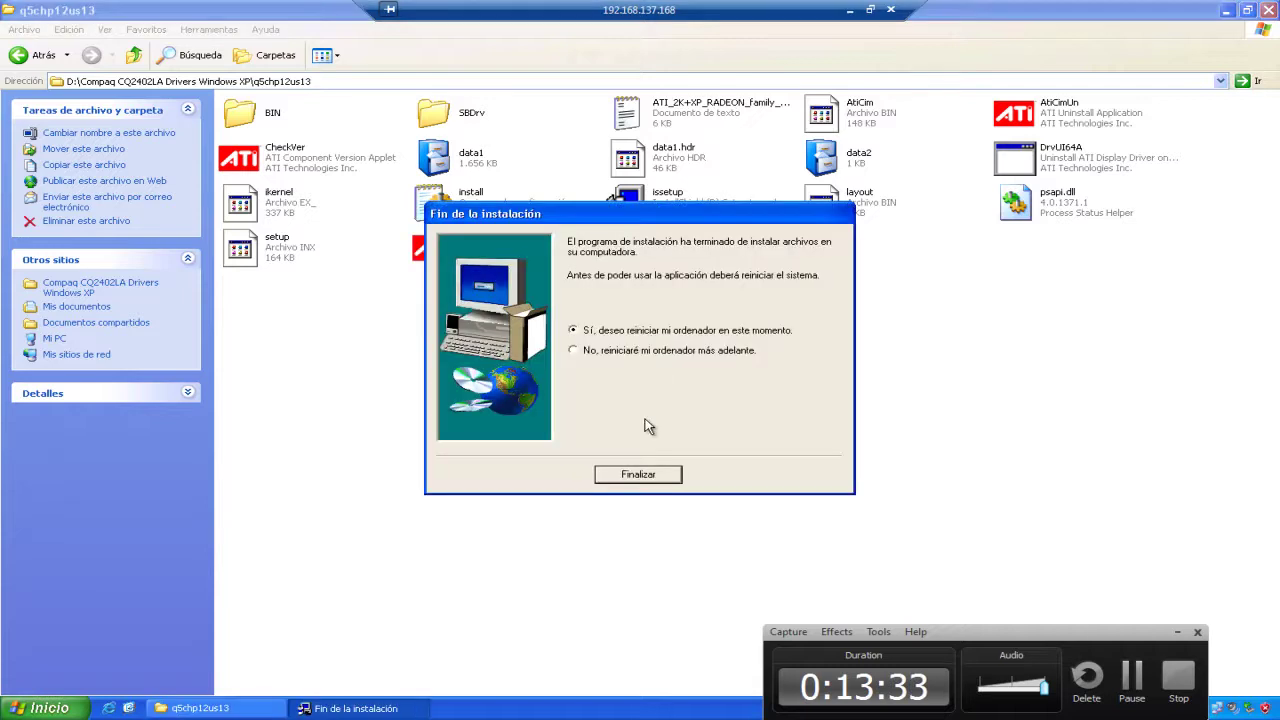
left_click(630, 476)
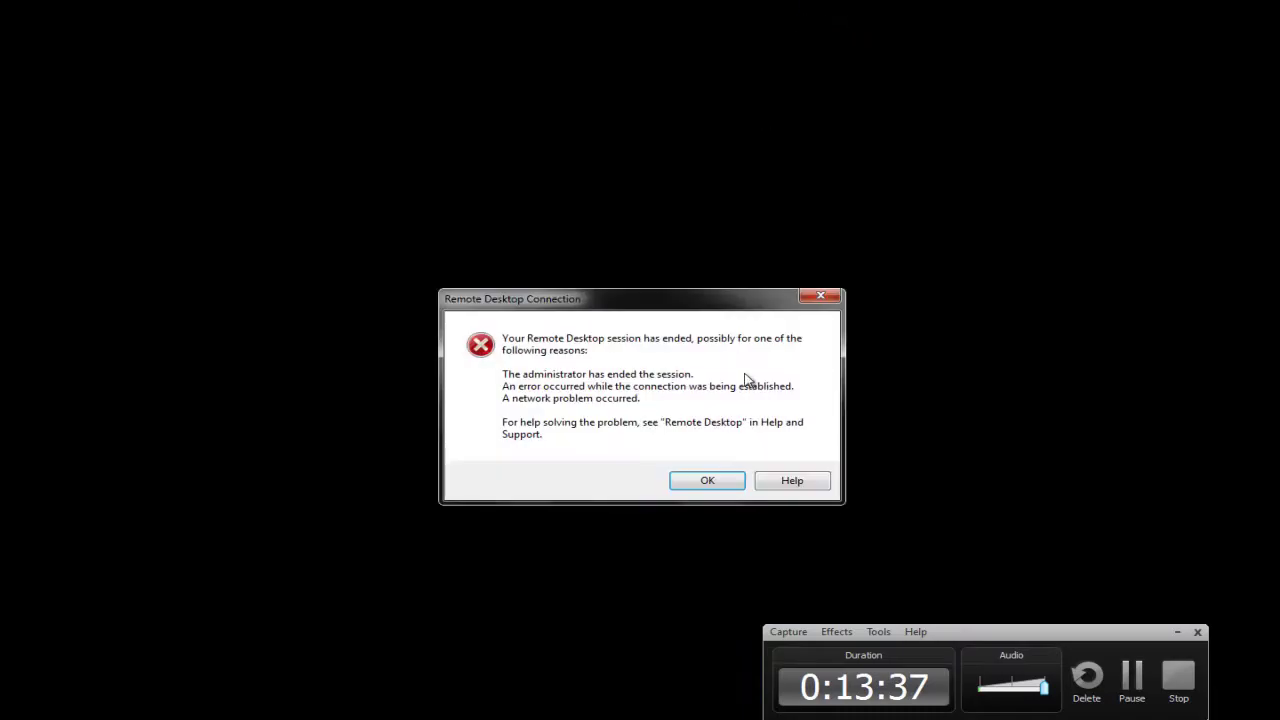
Step: Reconnect to 192.168.137.168, log on as administrador with the account password, and agree to disconnect the other logged-on user
left_click(707, 480)
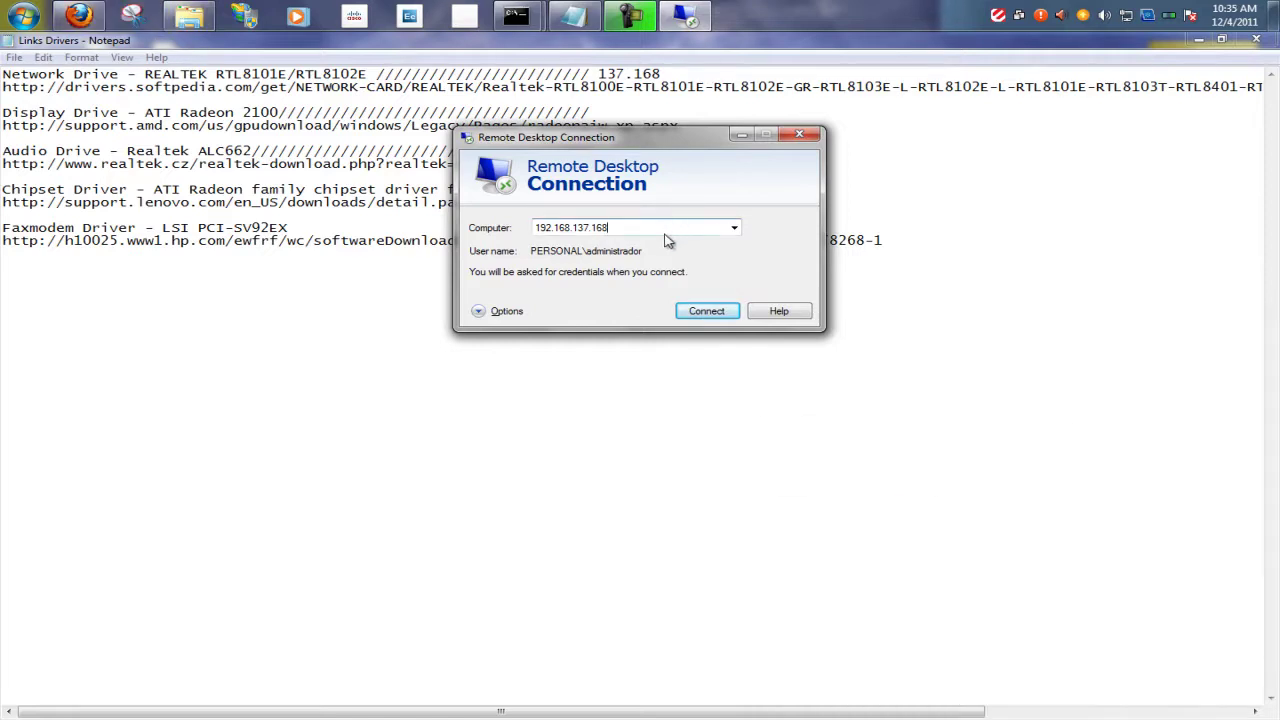
left_click(712, 312)
left_click(677, 304)
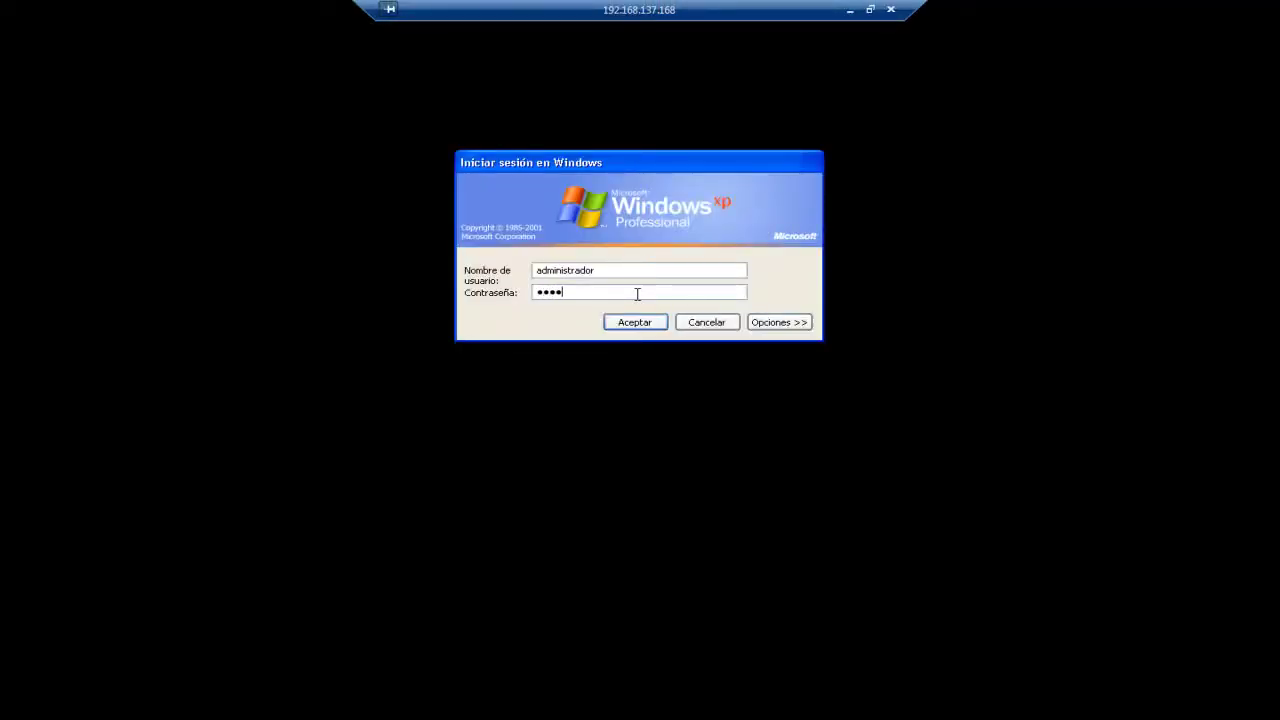
key("Return")
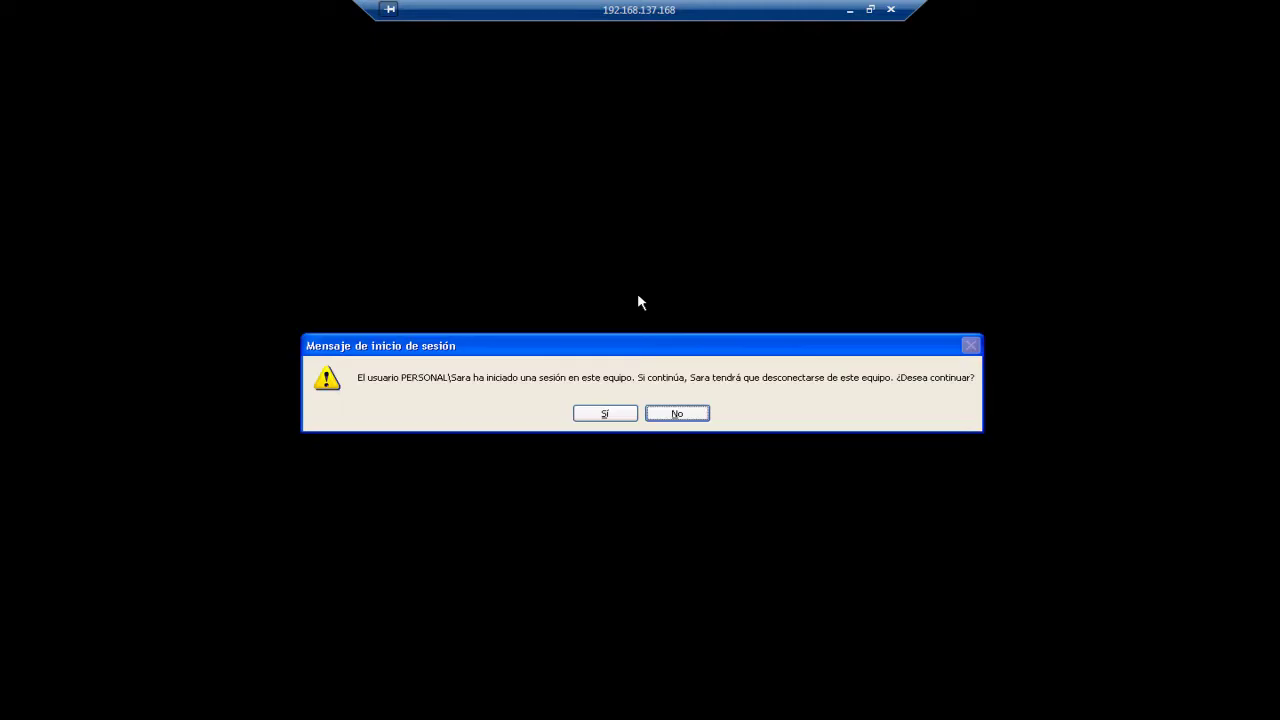
left_click(609, 416)
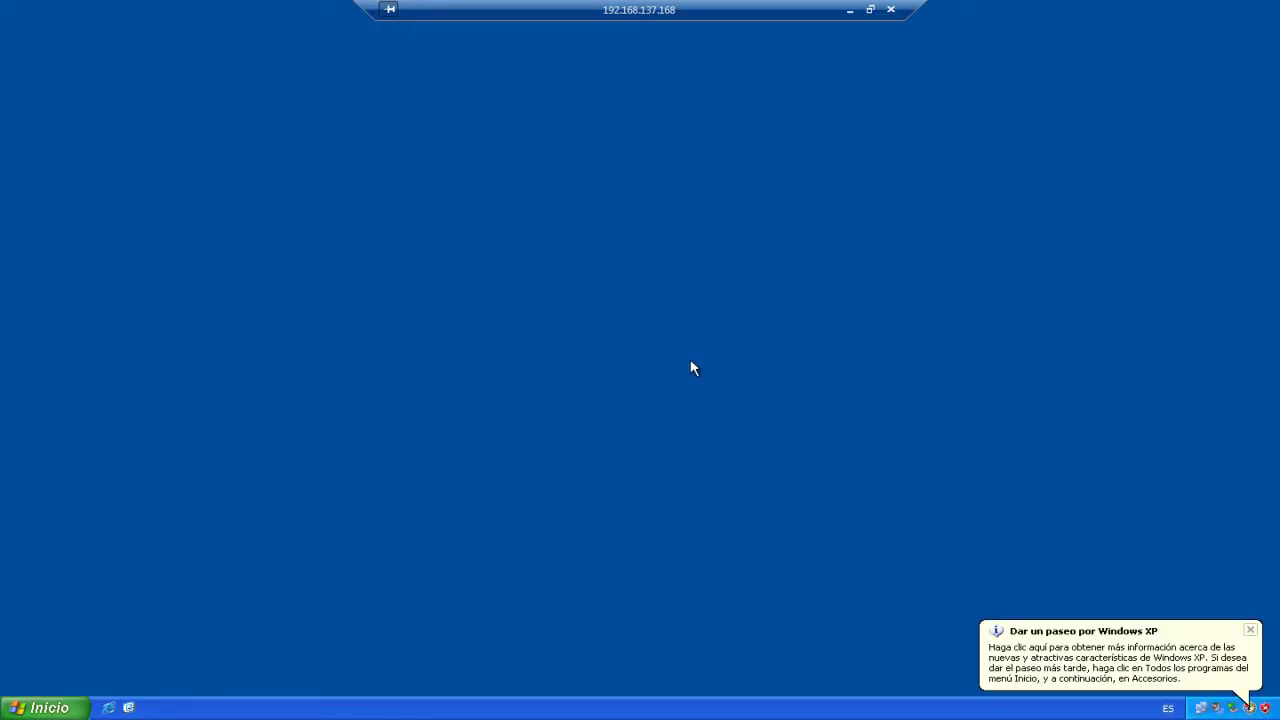
Step: Dismiss the Windows XP tour notification and cancel its wizard
left_click(1091, 650)
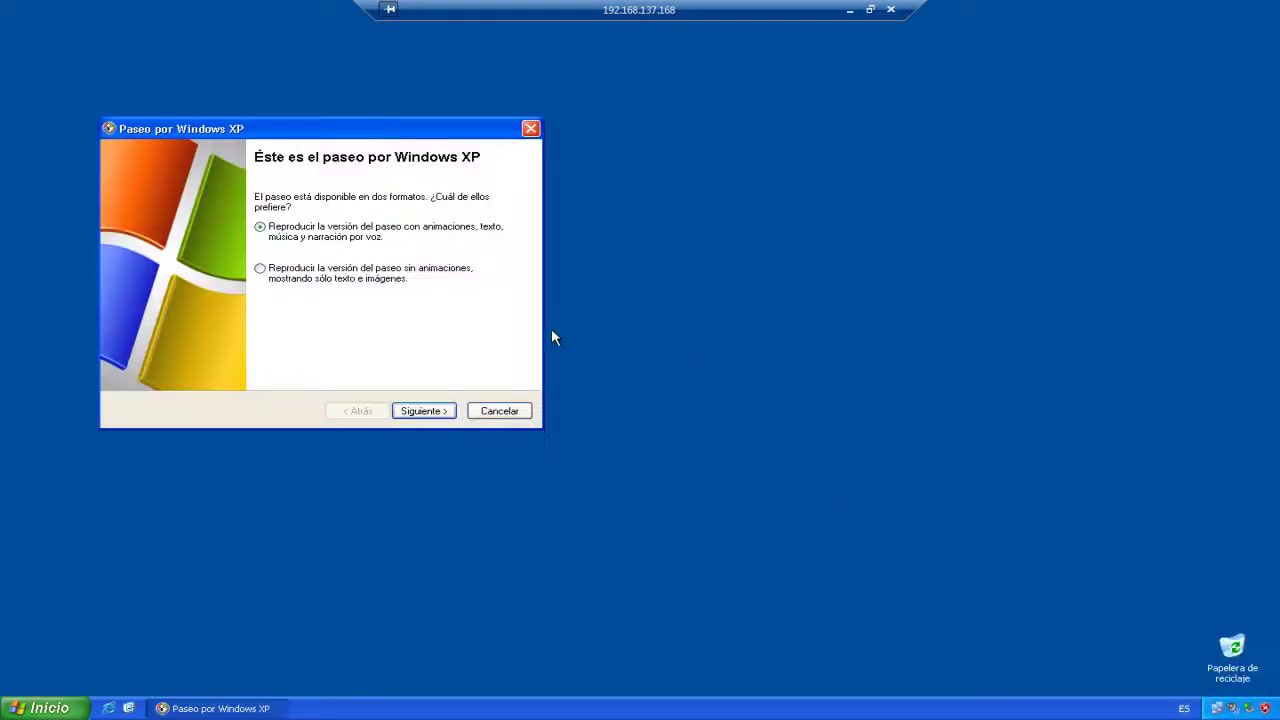
left_click(500, 413)
Step: Check the general system information in the properties of Mi PC and close them
left_click(45, 708)
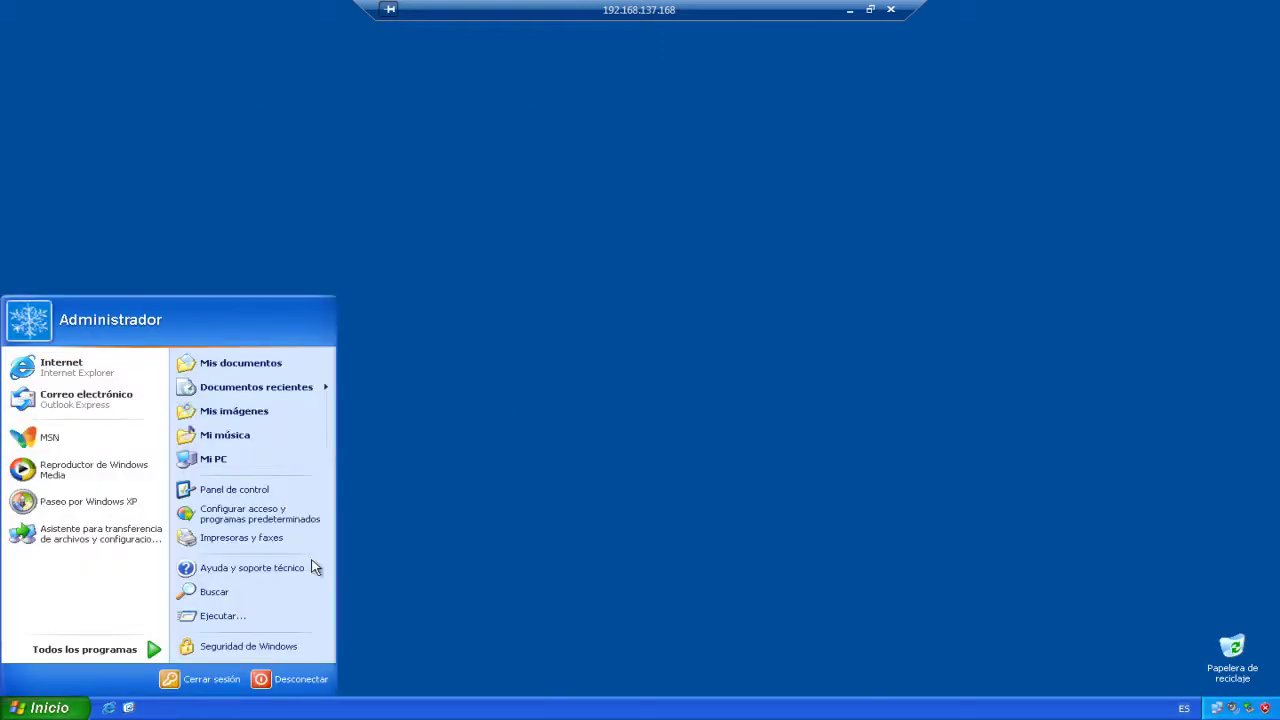
right_click(256, 462)
left_click(348, 598)
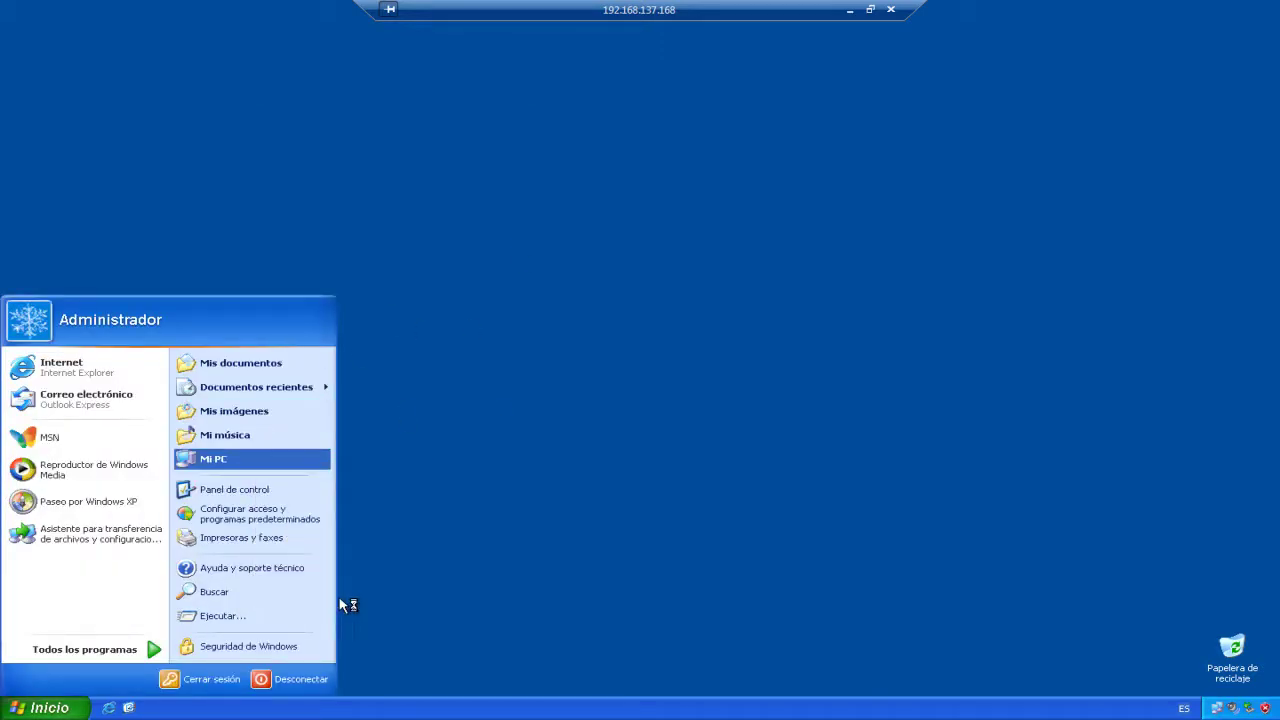
left_click_drag(388, 157, 648, 169)
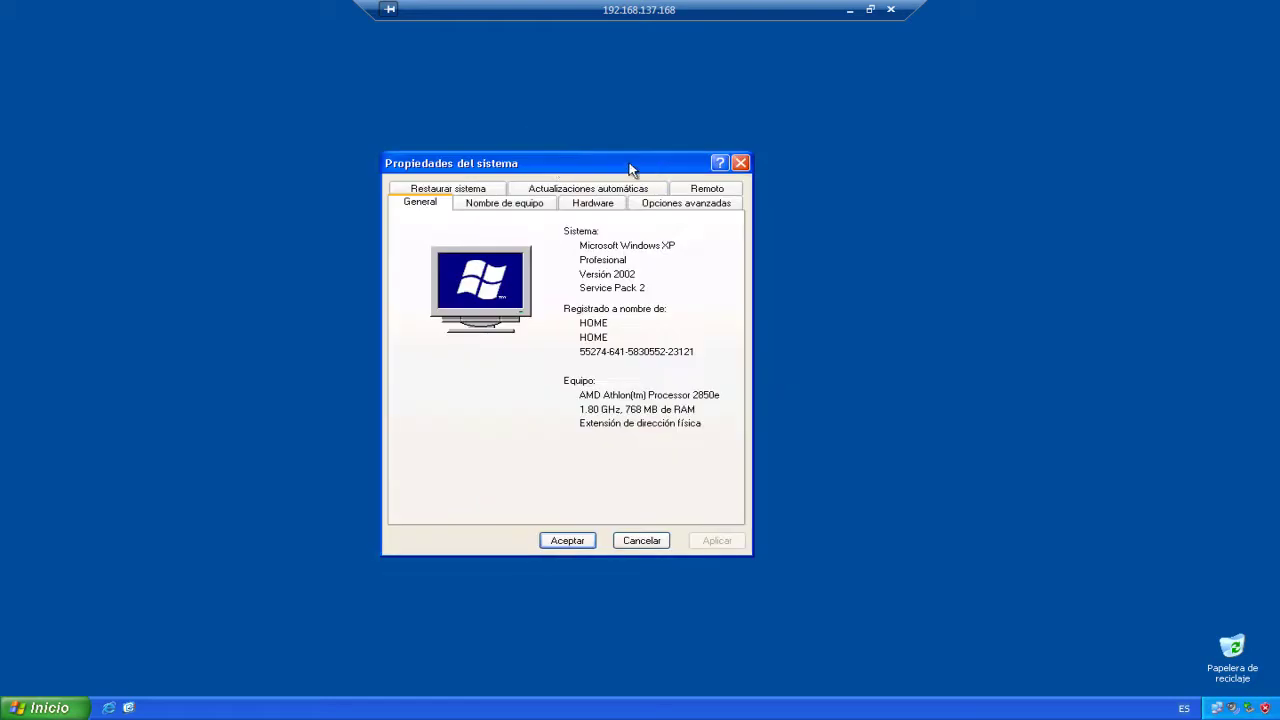
left_click_drag(560, 162, 580, 100)
left_click(707, 105)
Step: Examine the desktop's display properties, including screen resolution and available colour quality, and leave without changes
right_click(573, 261)
left_click(640, 357)
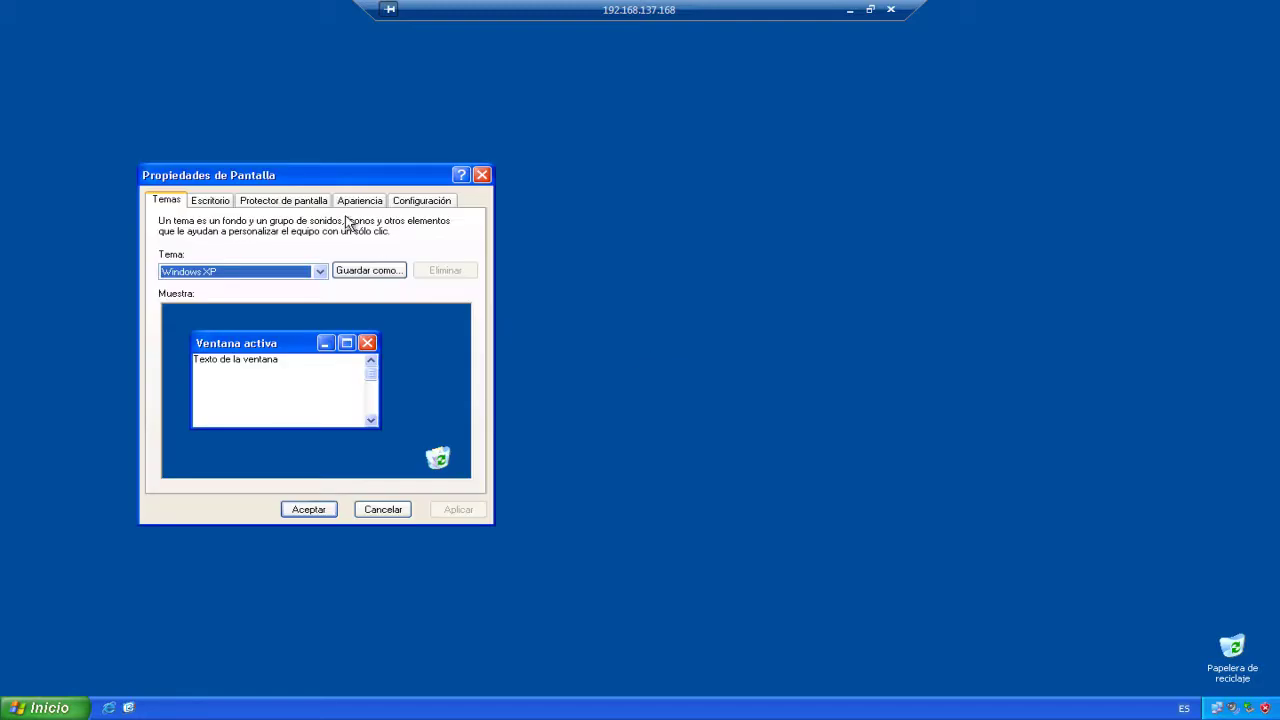
left_click(300, 200)
left_click(360, 200)
left_click(443, 200)
left_click_drag(265, 177, 491, 140)
left_click(35, 712)
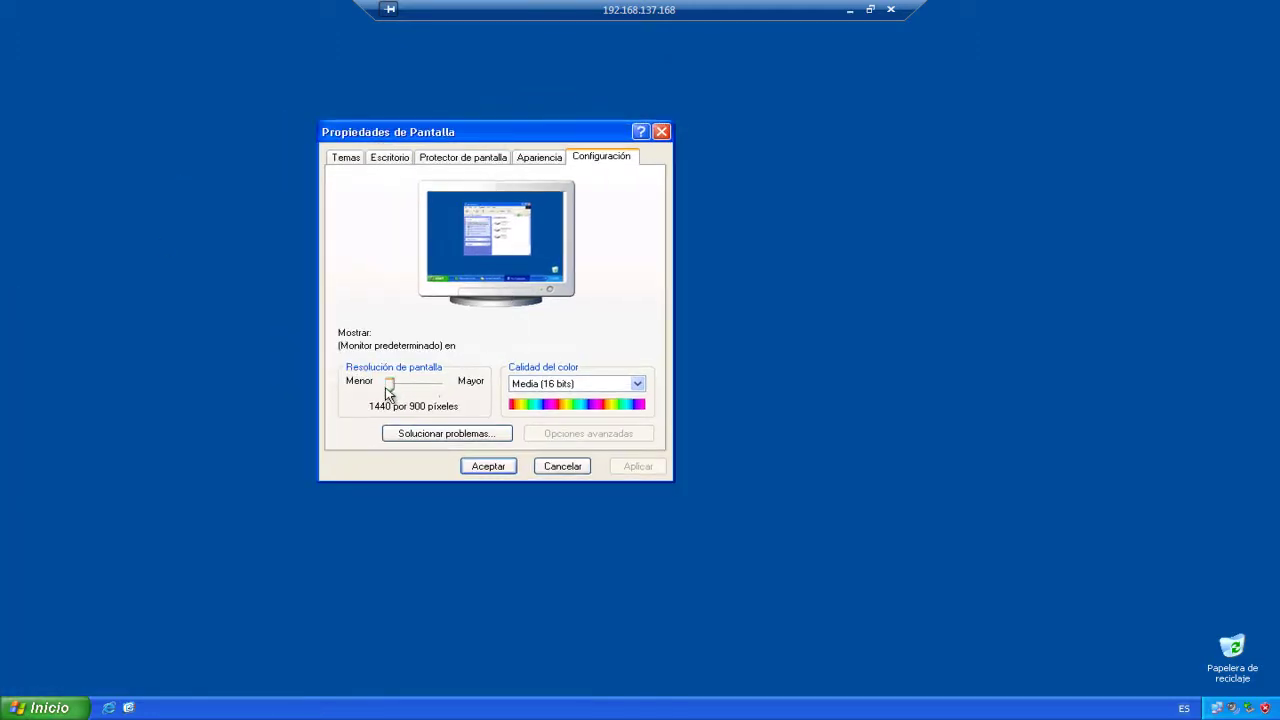
left_click(607, 385)
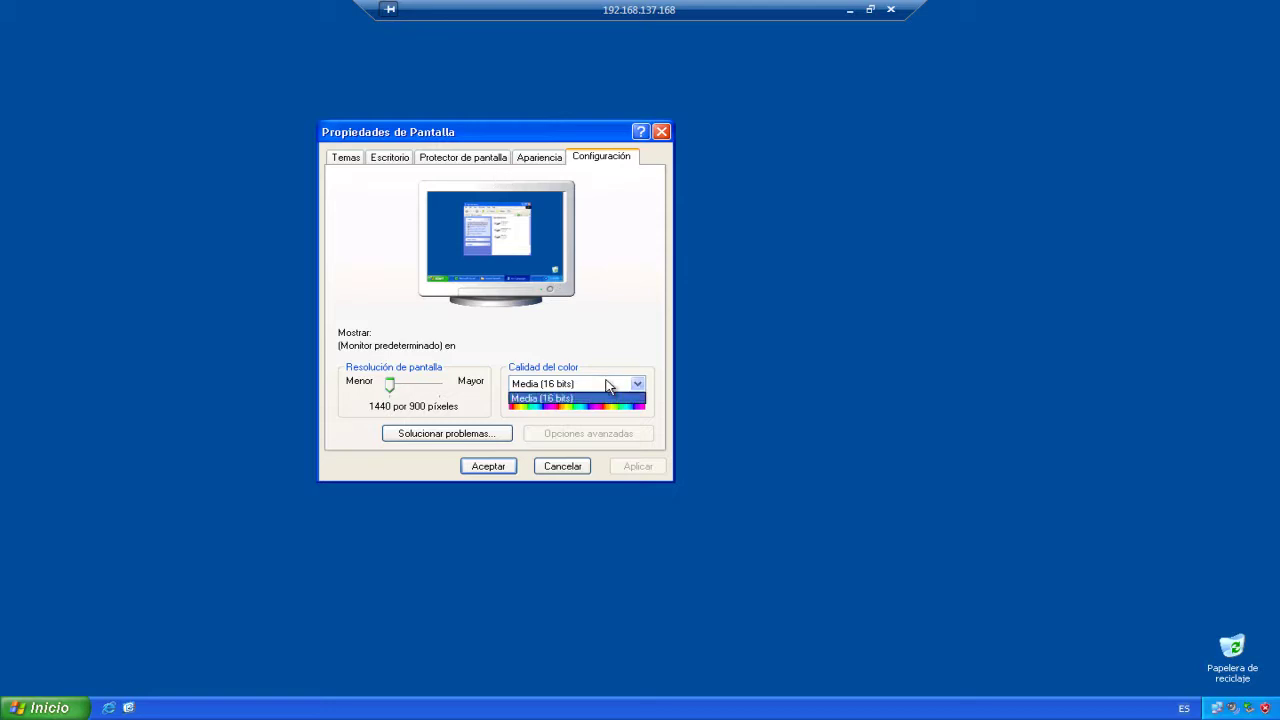
left_click(607, 386)
left_click(555, 163)
left_click(558, 468)
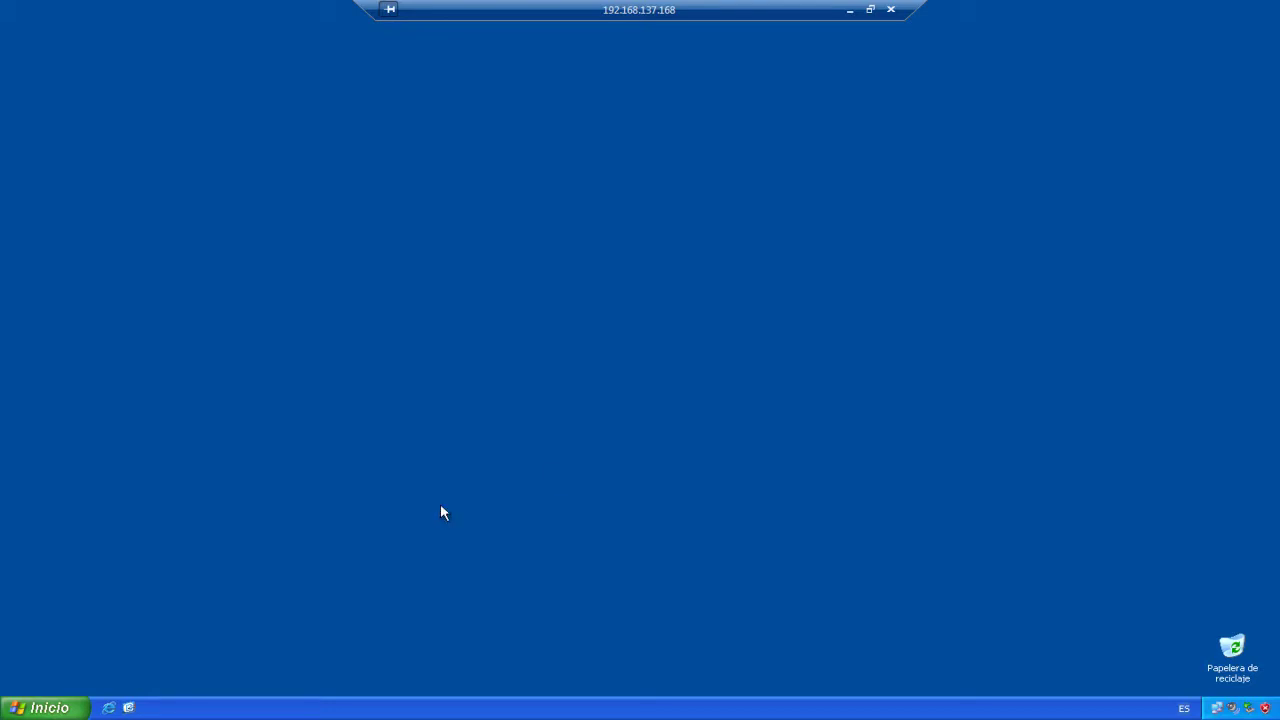
Step: Run dxdiag, accept the WHQL driver signature check, and review the computer's system information in the DirectX diagnostic tool
key("super")
right_click(263, 464)
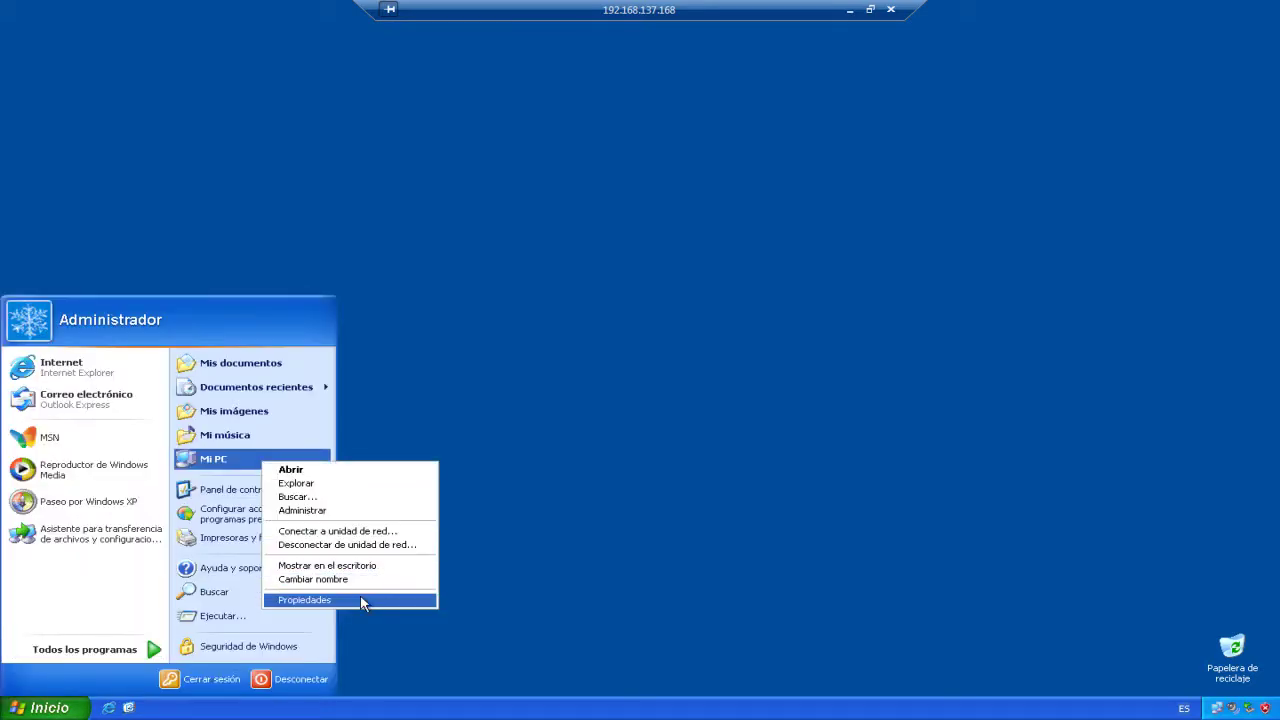
left_click(229, 616)
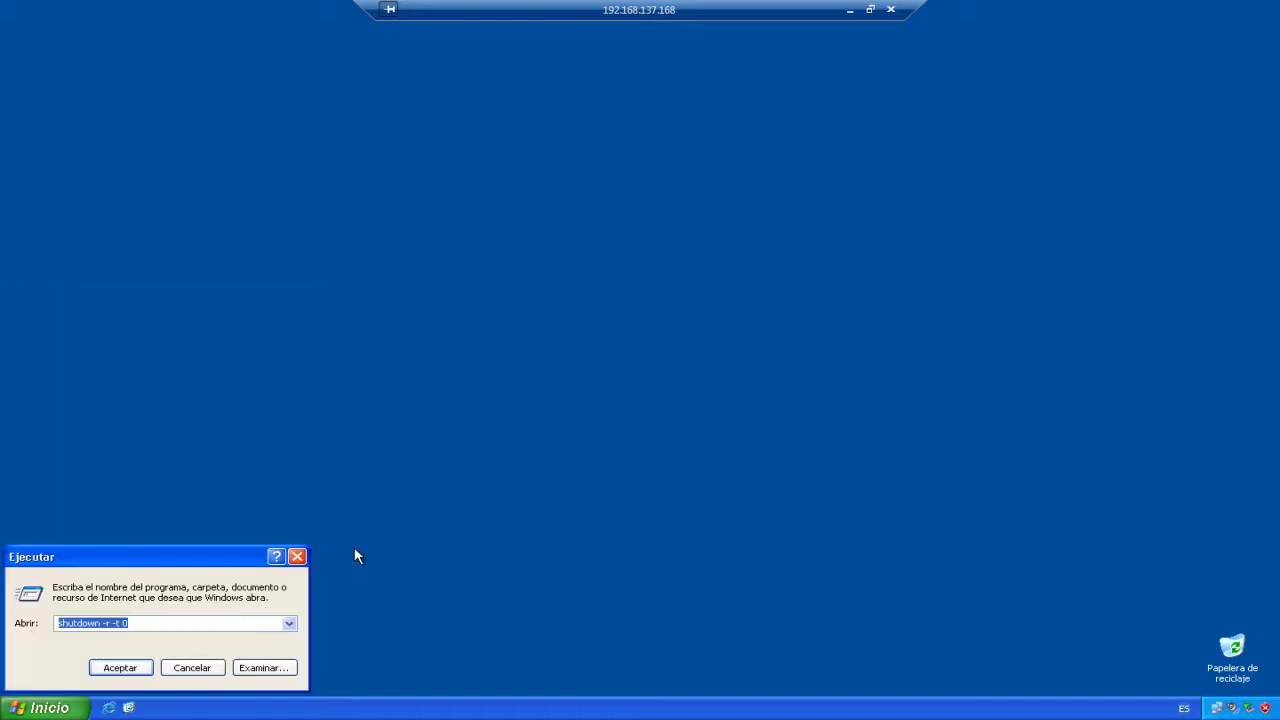
type("dxdiag")
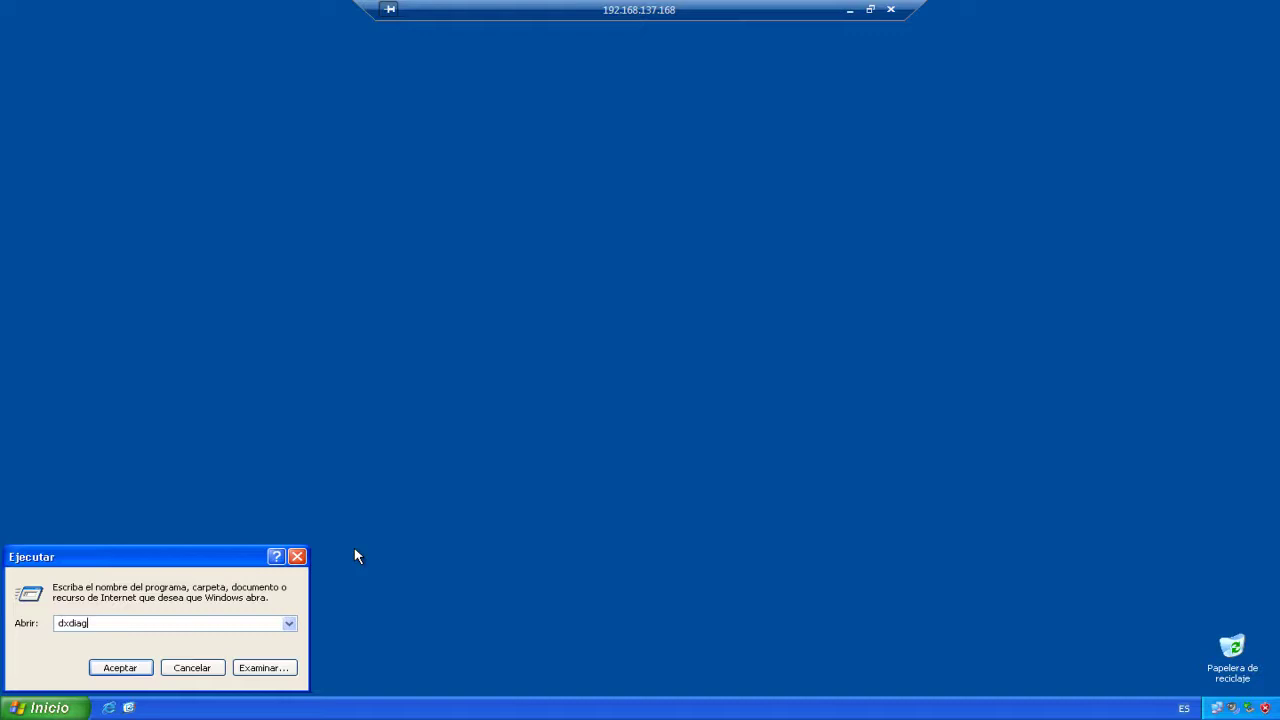
key("Return")
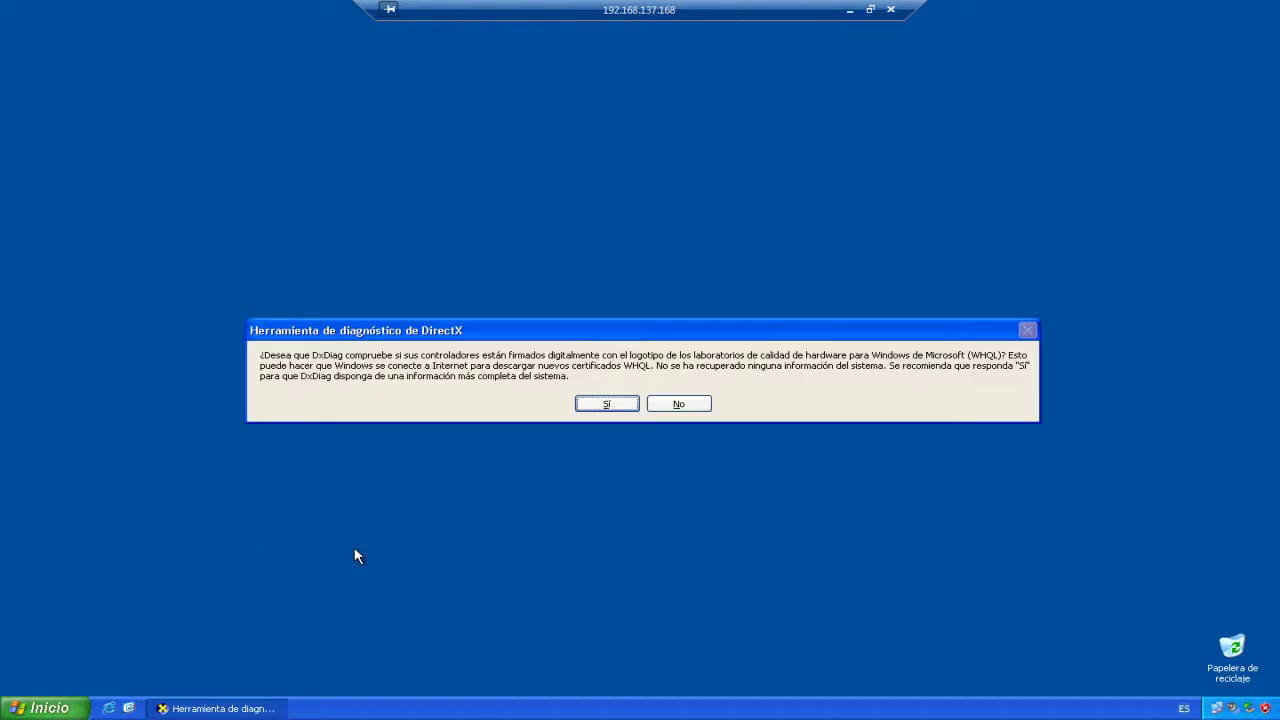
left_click(607, 404)
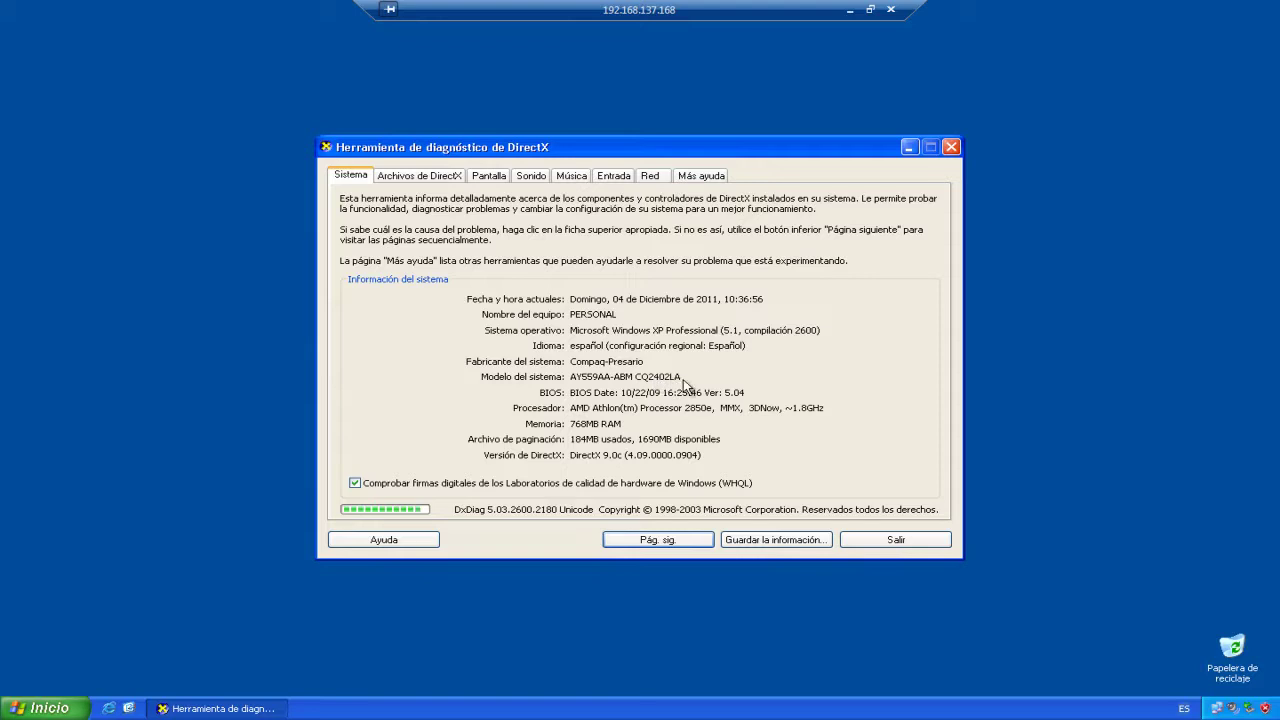
left_click_drag(640, 147, 617, 111)
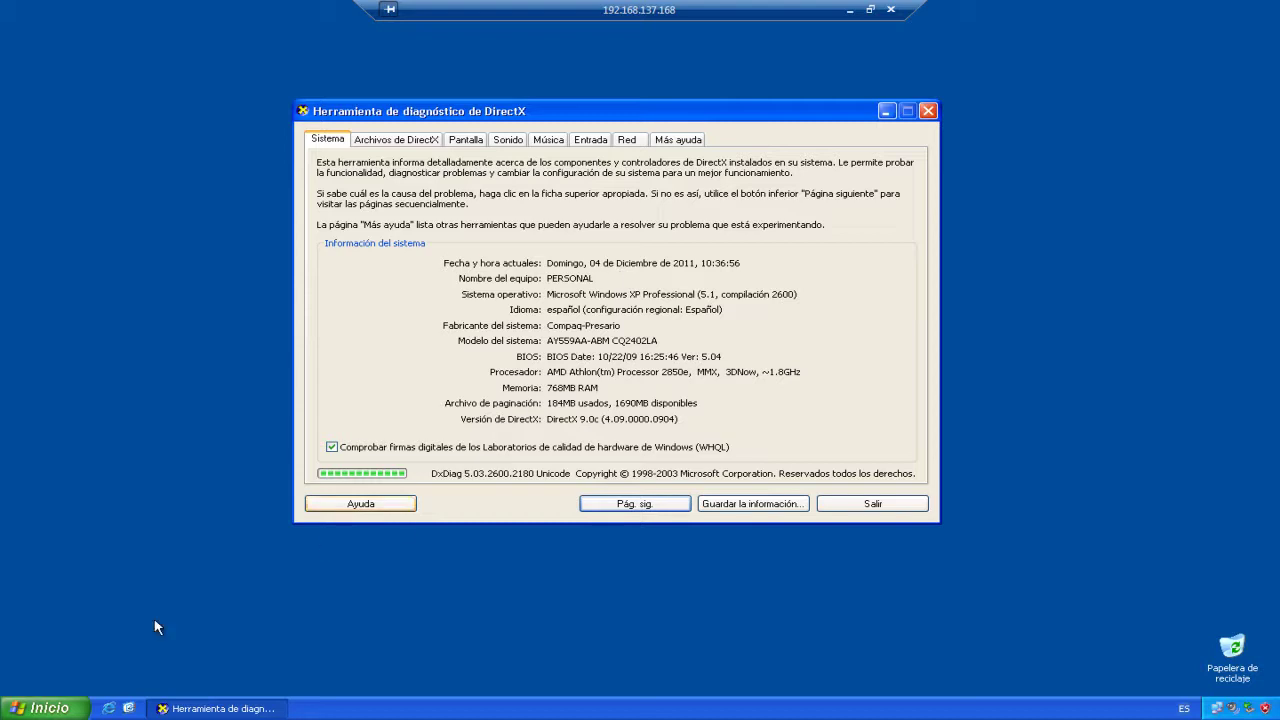
Step: Open the local disk D: from Mi PC
left_click(45, 708)
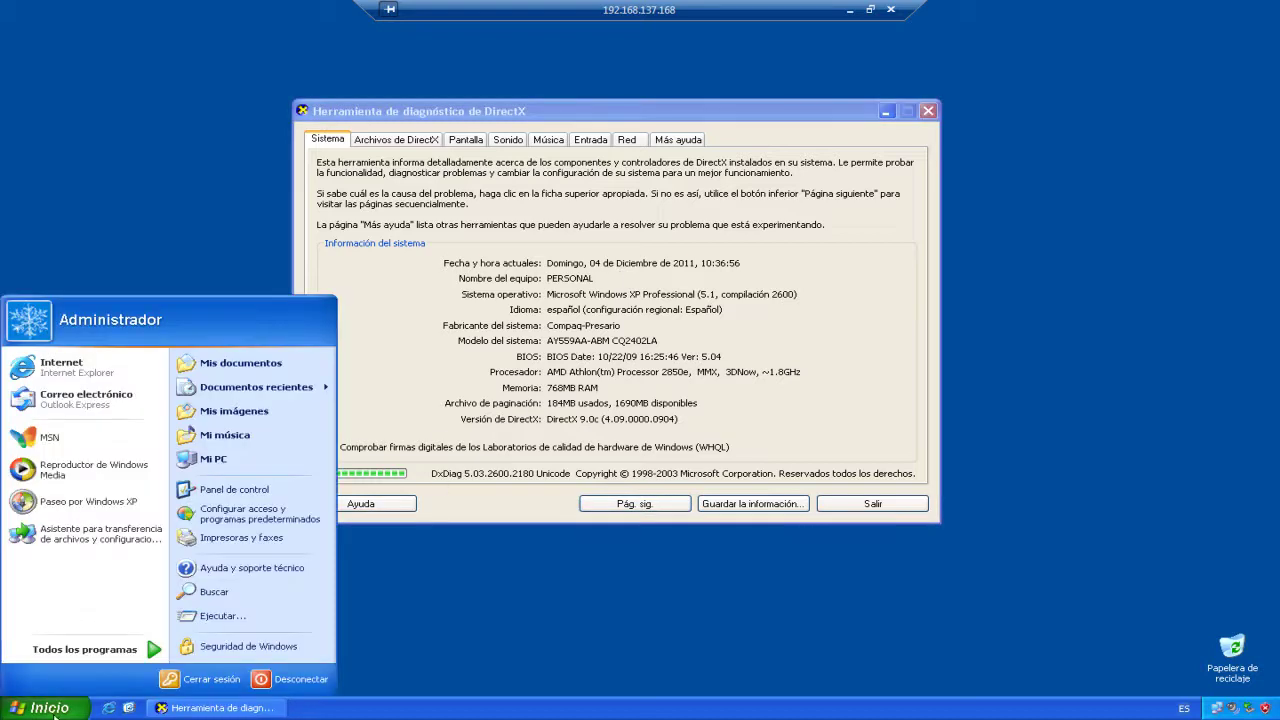
left_click(277, 458)
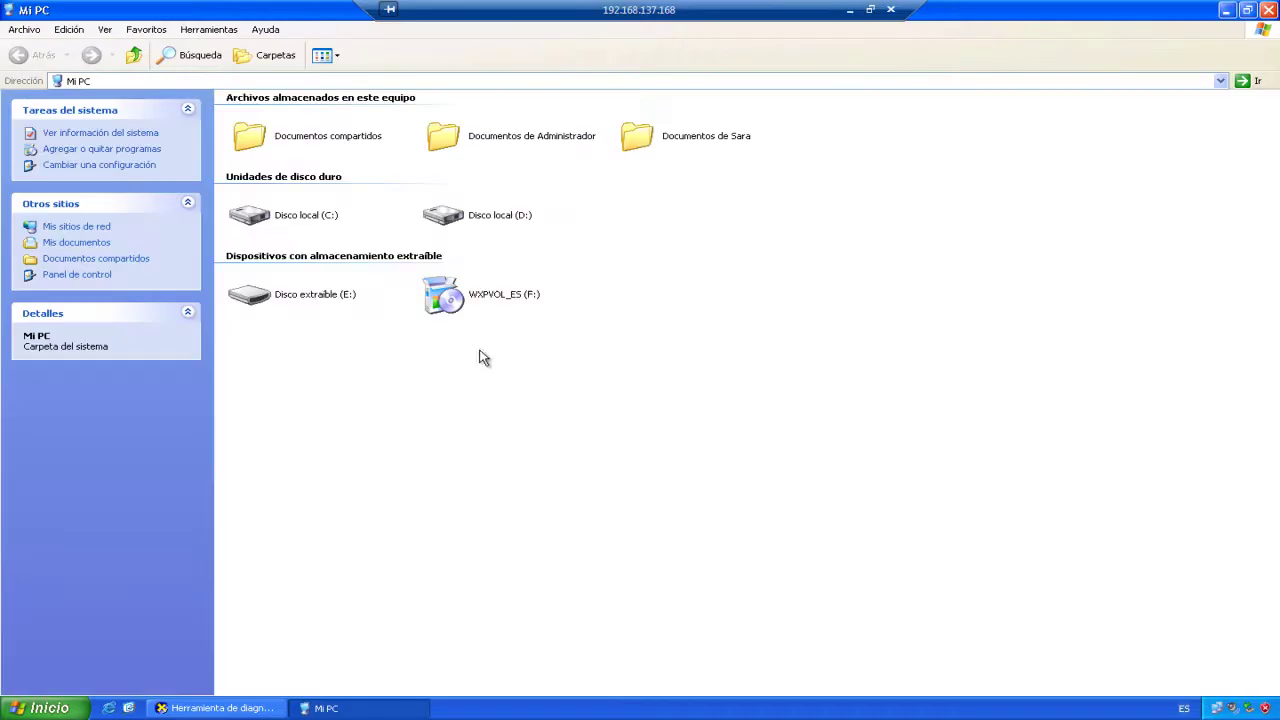
double_click(482, 223)
Step: Open the device manager from the properties of Mi PC and check the installed display and network adapters
left_click(78, 700)
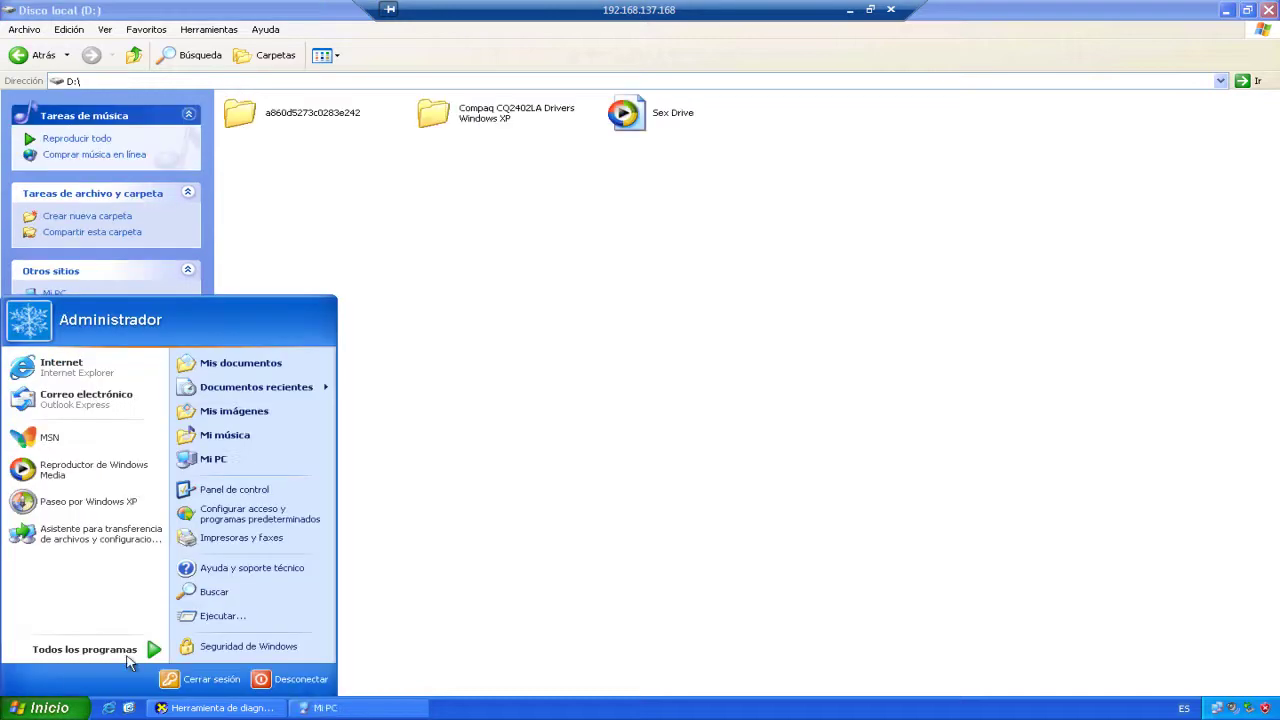
right_click(226, 460)
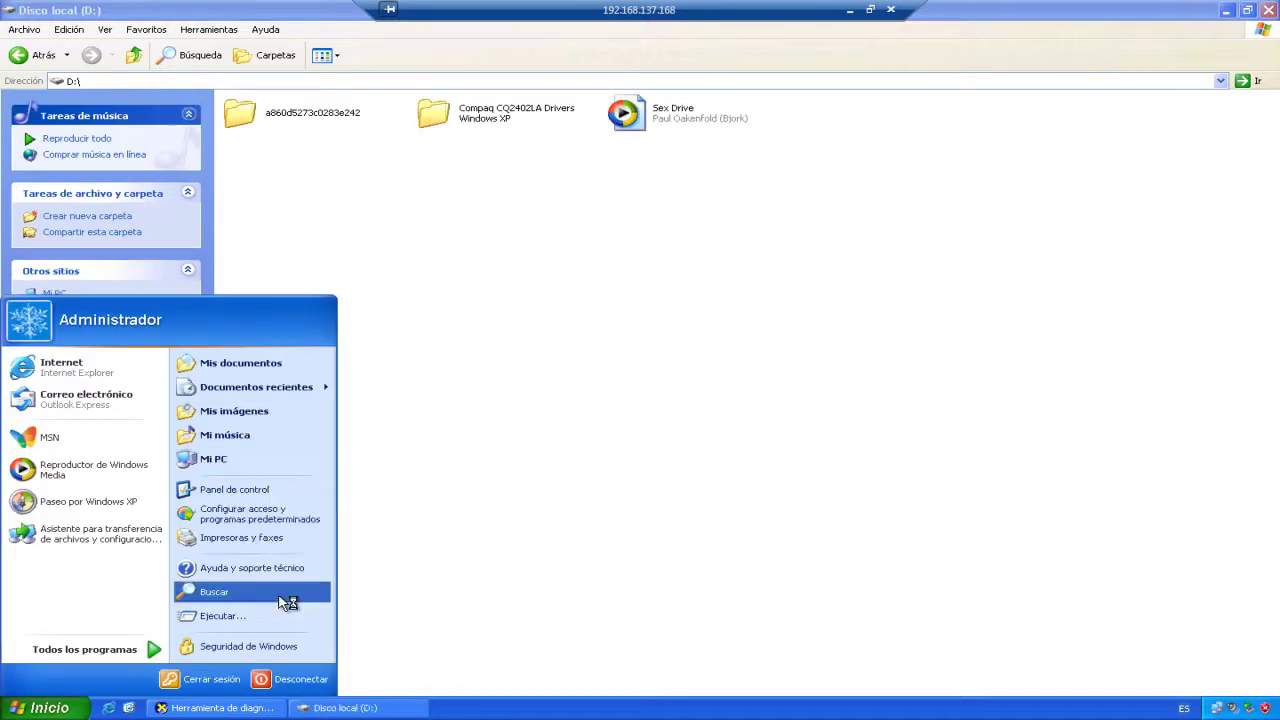
left_click(283, 597)
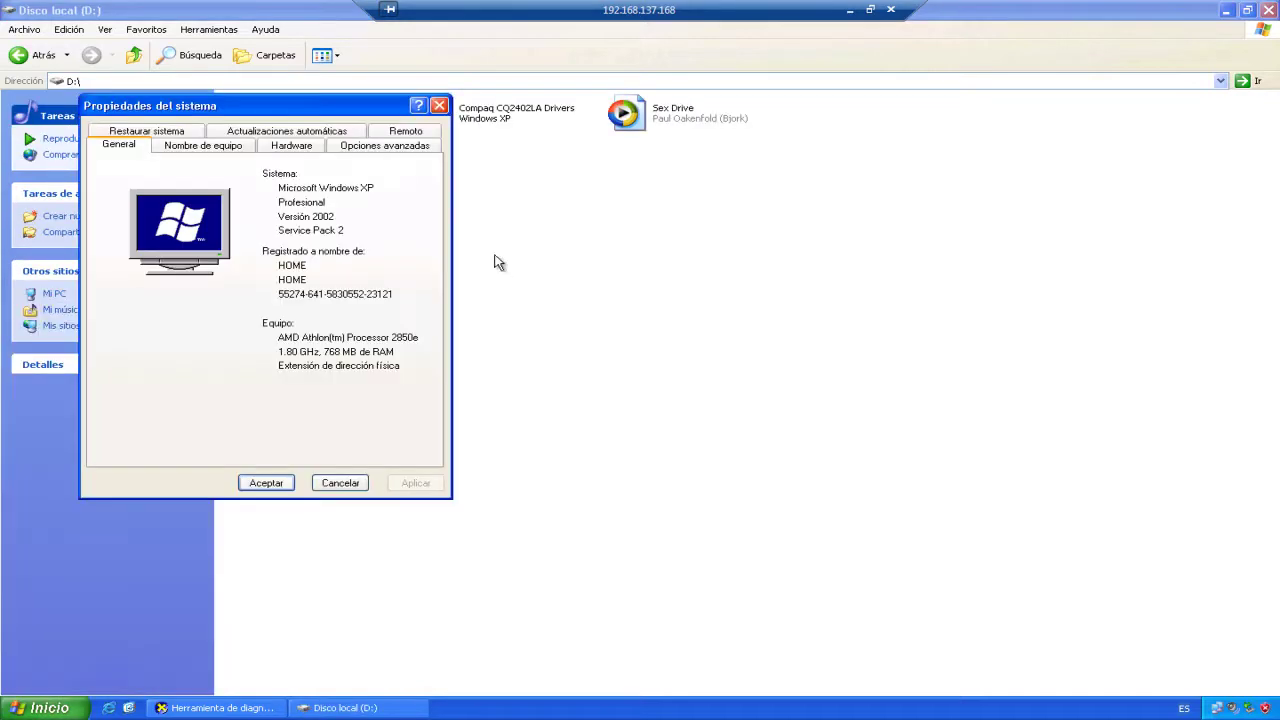
left_click(301, 148)
left_click(390, 231)
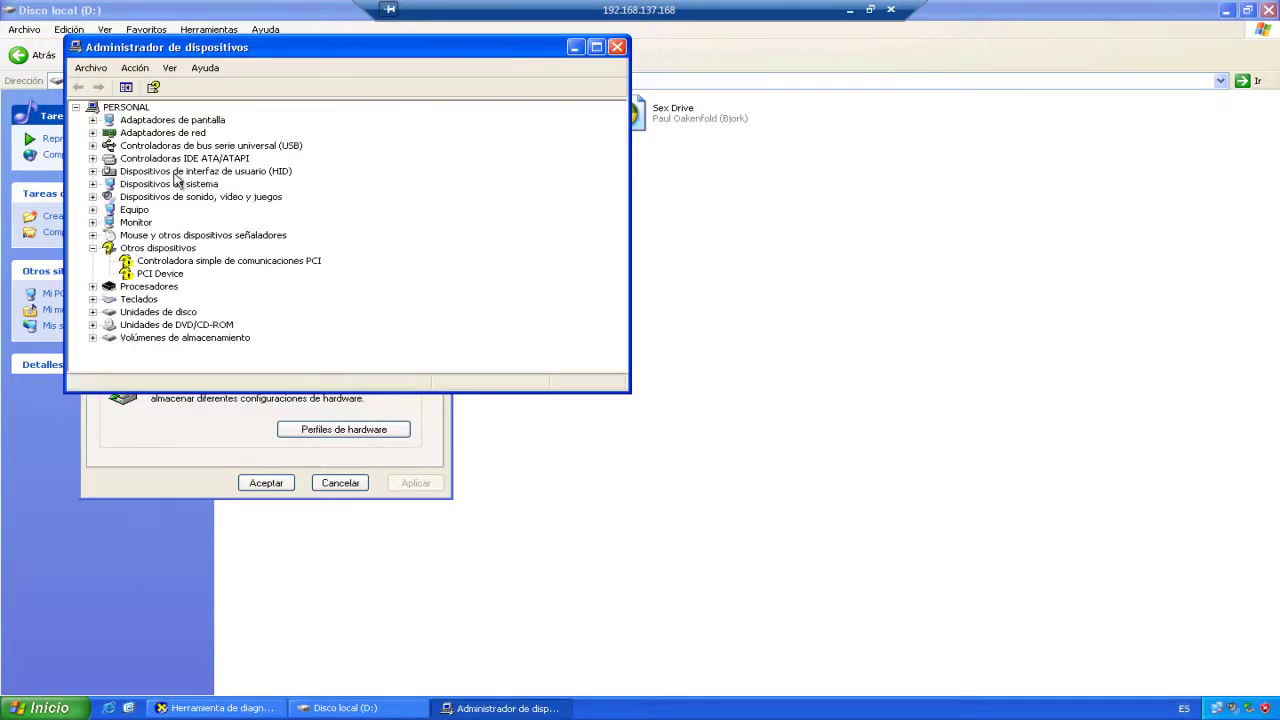
left_click(92, 120)
left_click(160, 134)
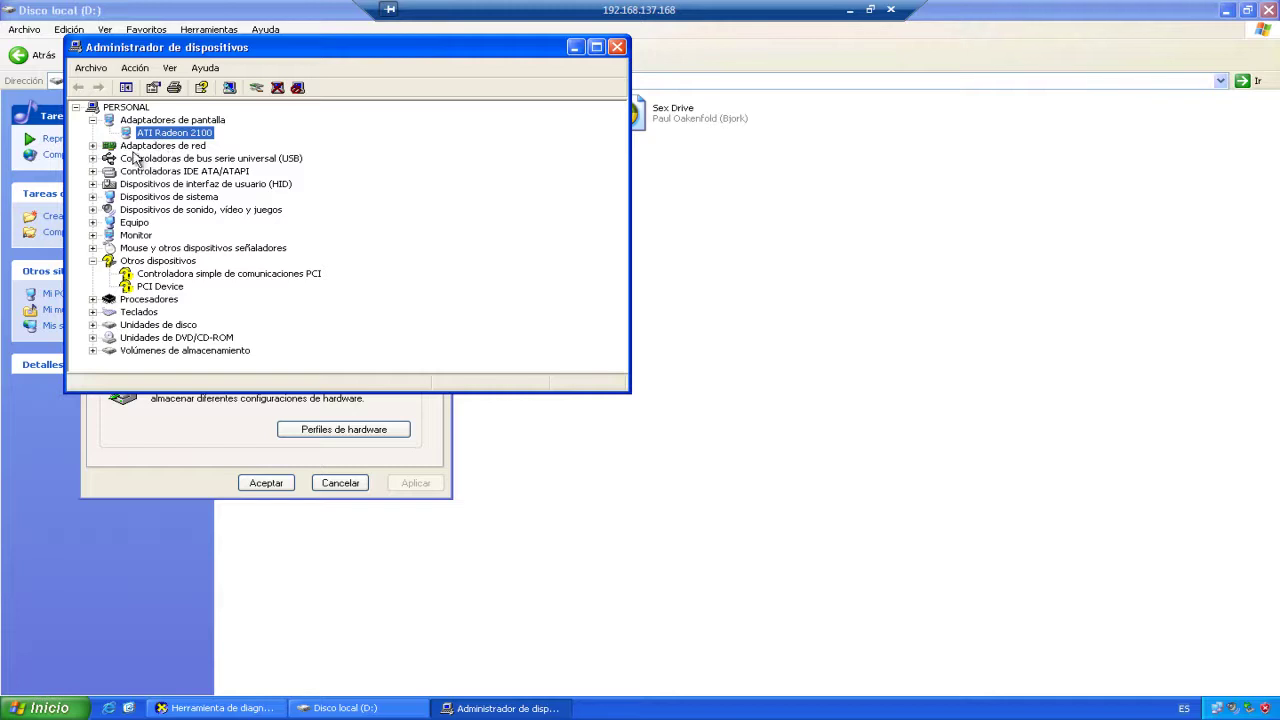
left_click(92, 146)
left_click(162, 158)
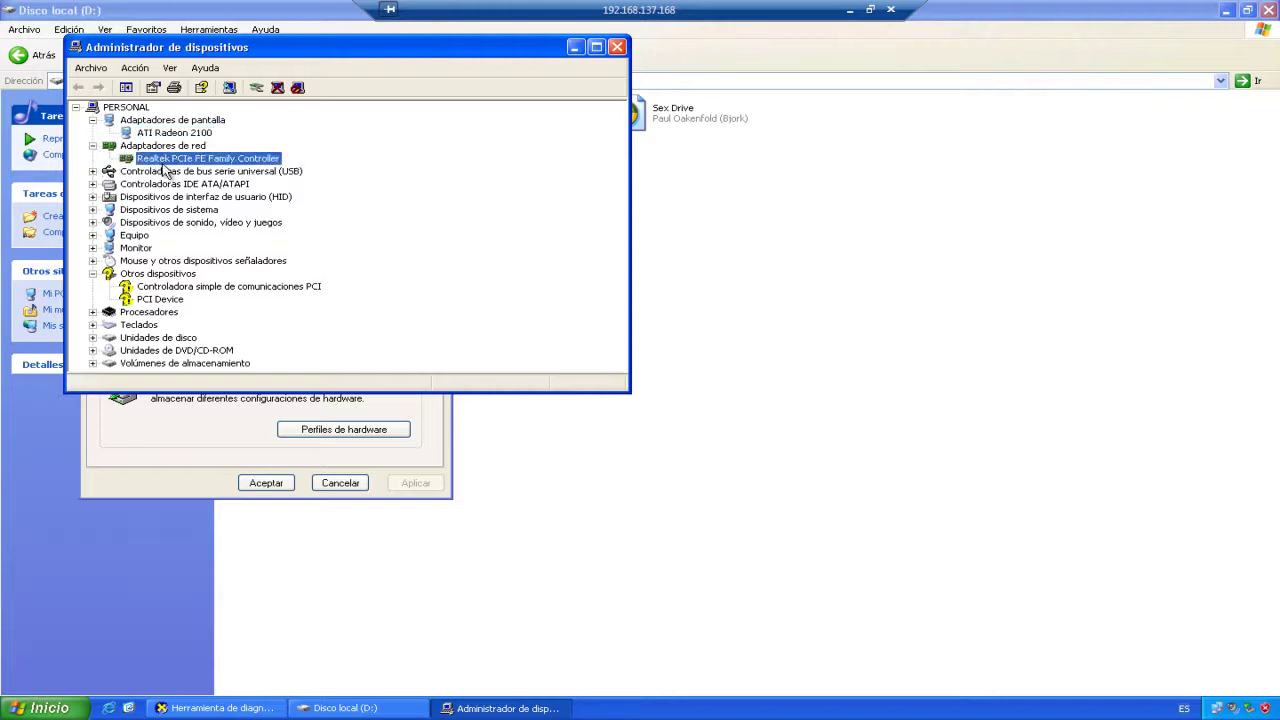
Step: Examine the PCI simple communications controller and PCI Device entries under Otros dispositivos, and close the device manager and system properties
left_click(175, 288)
left_click(166, 301)
key("Up")
key("Down")
key("Up")
key("Down")
key("Up")
key("Down")
key("Up")
key("Down")
key("Up")
key("Down")
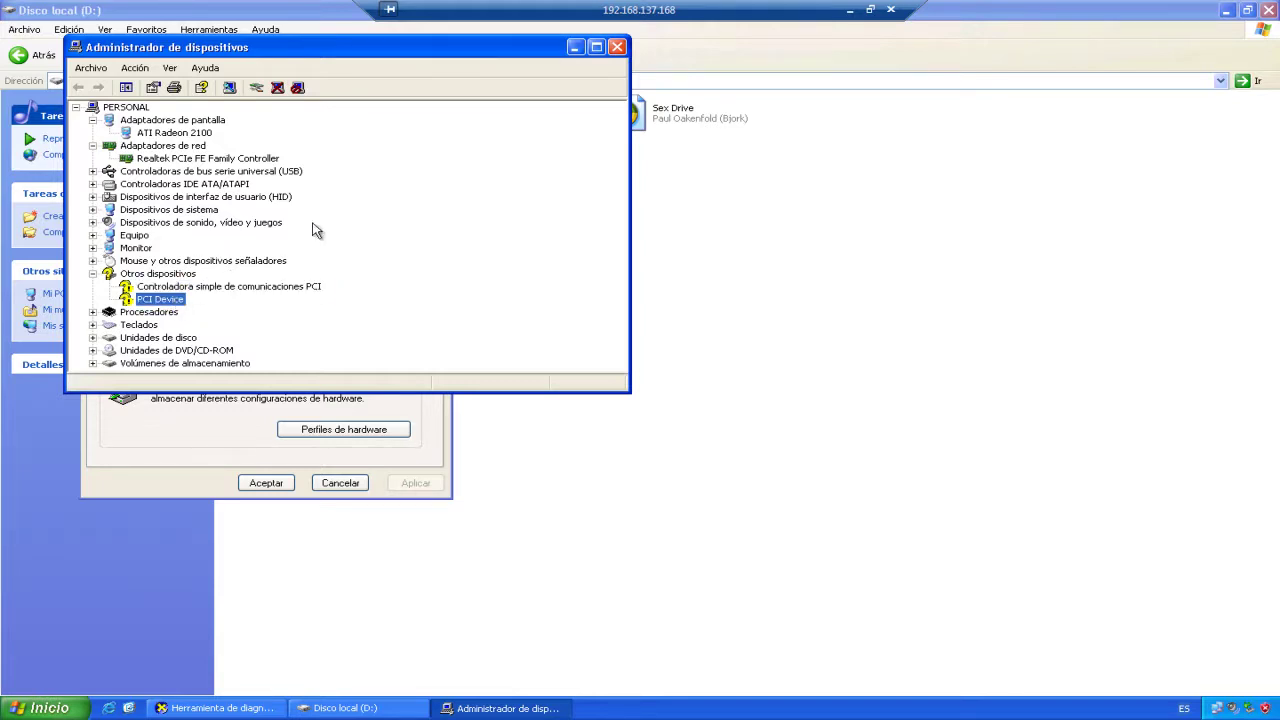
left_click(617, 48)
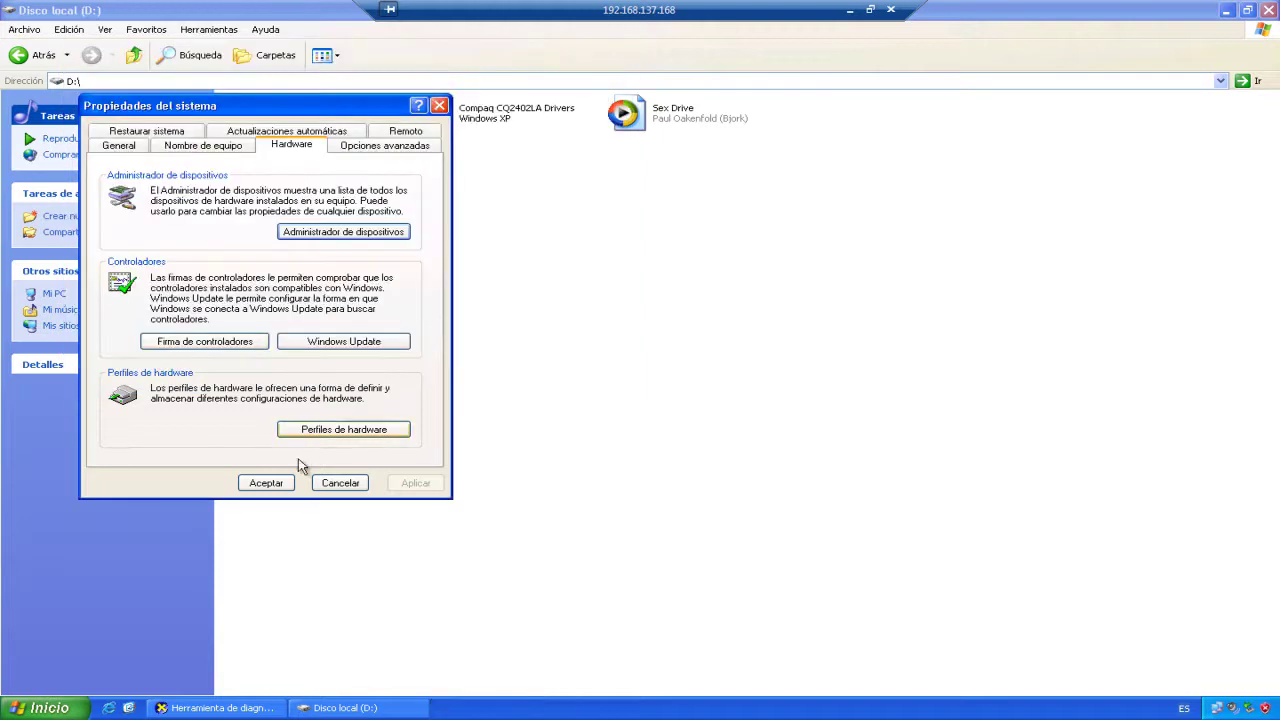
left_click(338, 482)
Step: Open the Compaq CQ2402LA Drivers Windows XP folder and locate the sp44536modem driver package
double_click(455, 120)
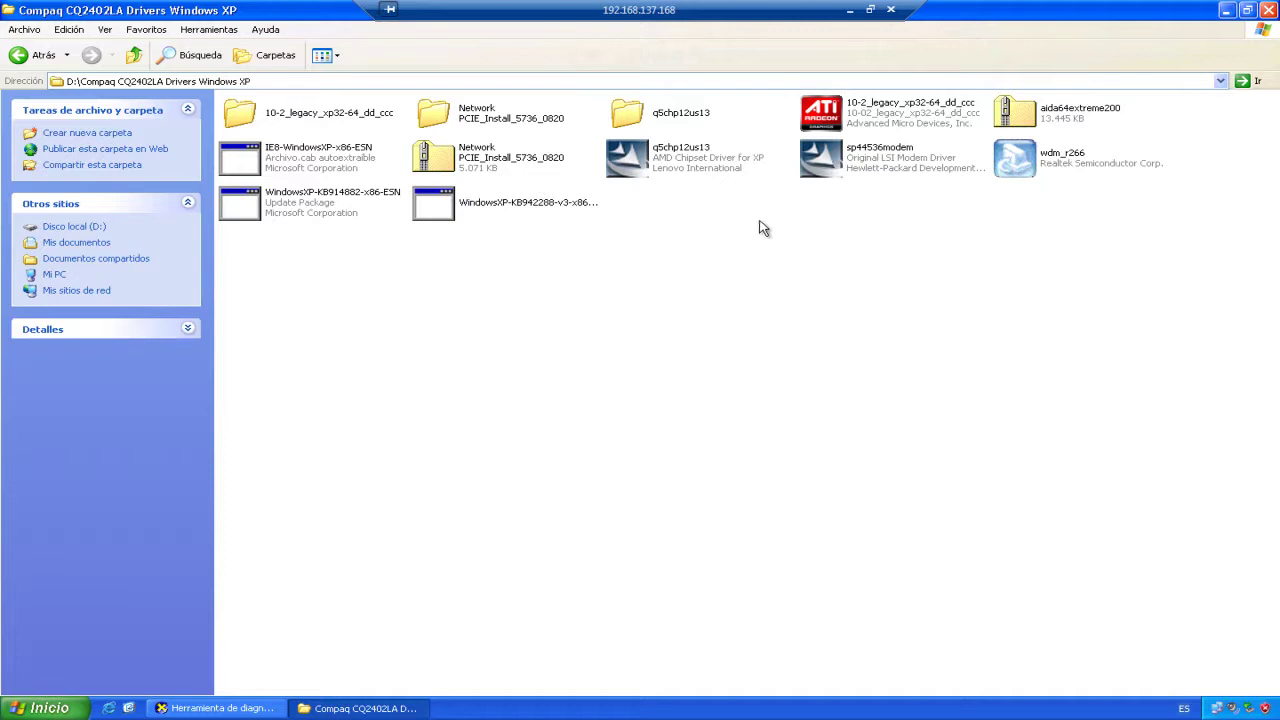
left_click(839, 165)
left_click(829, 238)
Step: Recheck the devices without drivers in the device manager against the driver folder, and close the system properties
left_click(45, 708)
right_click(250, 460)
left_click(323, 599)
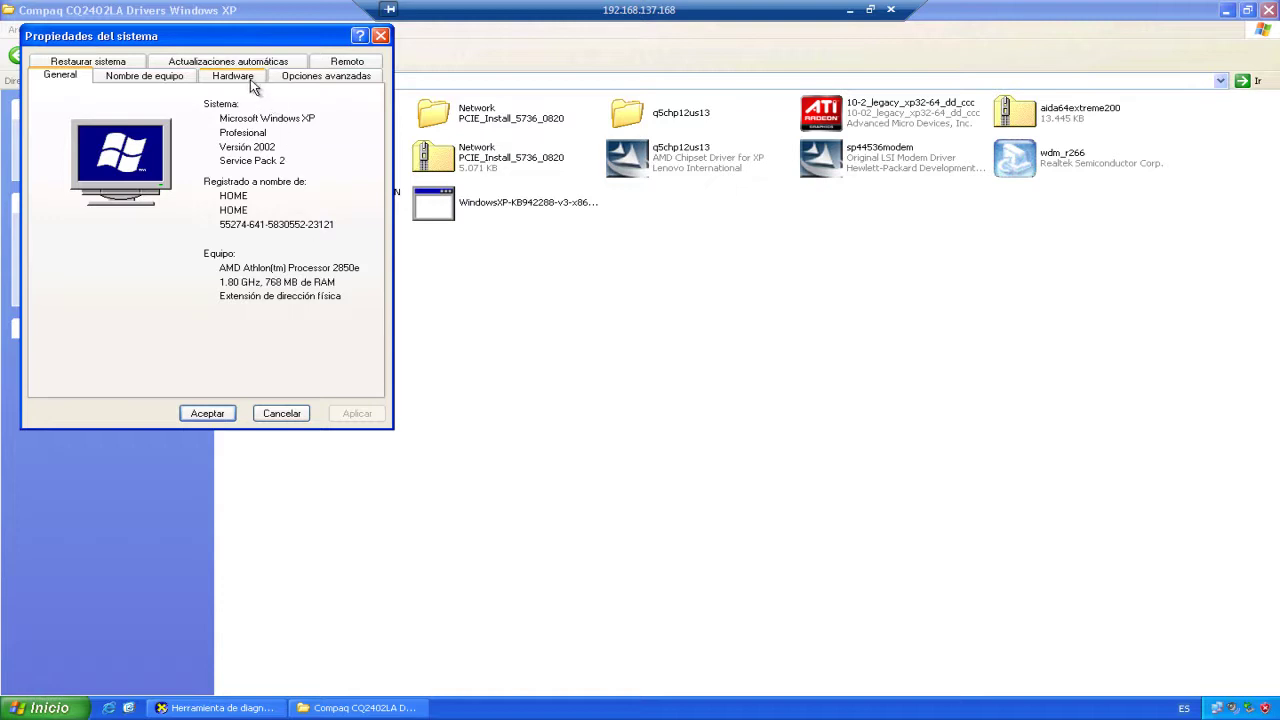
left_click(250, 78)
left_click(312, 168)
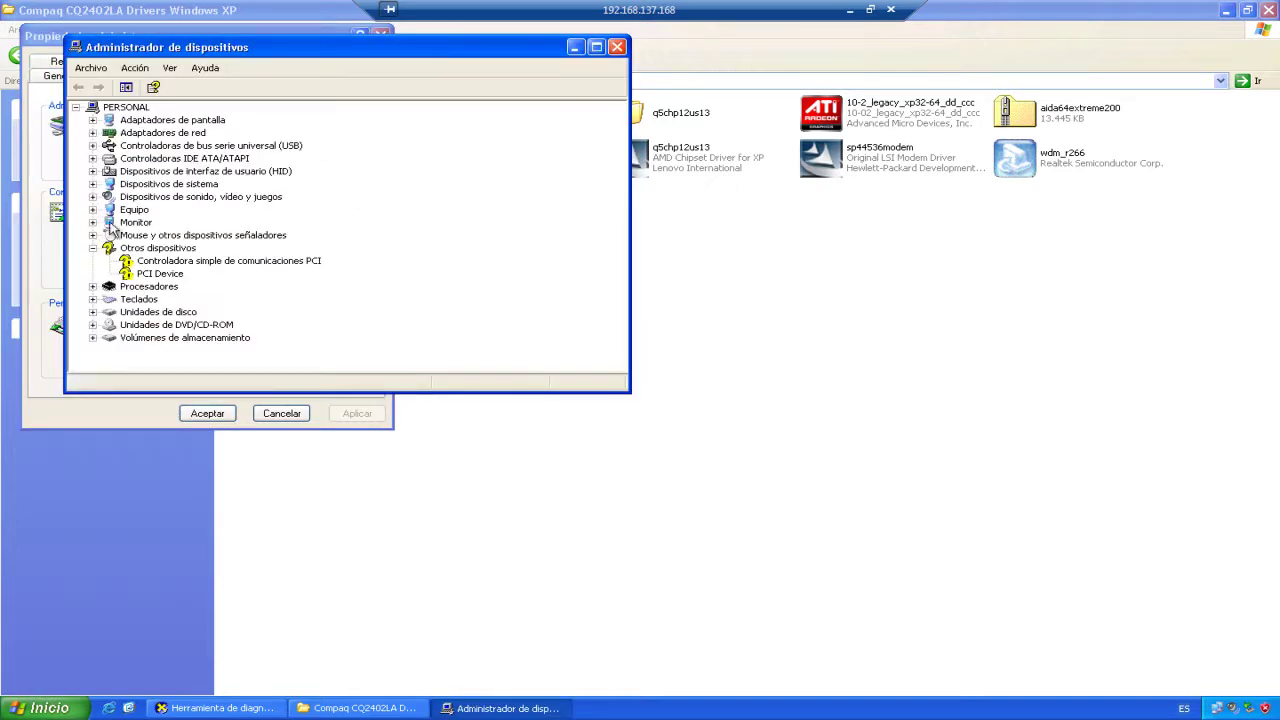
left_click(617, 47)
left_click(380, 36)
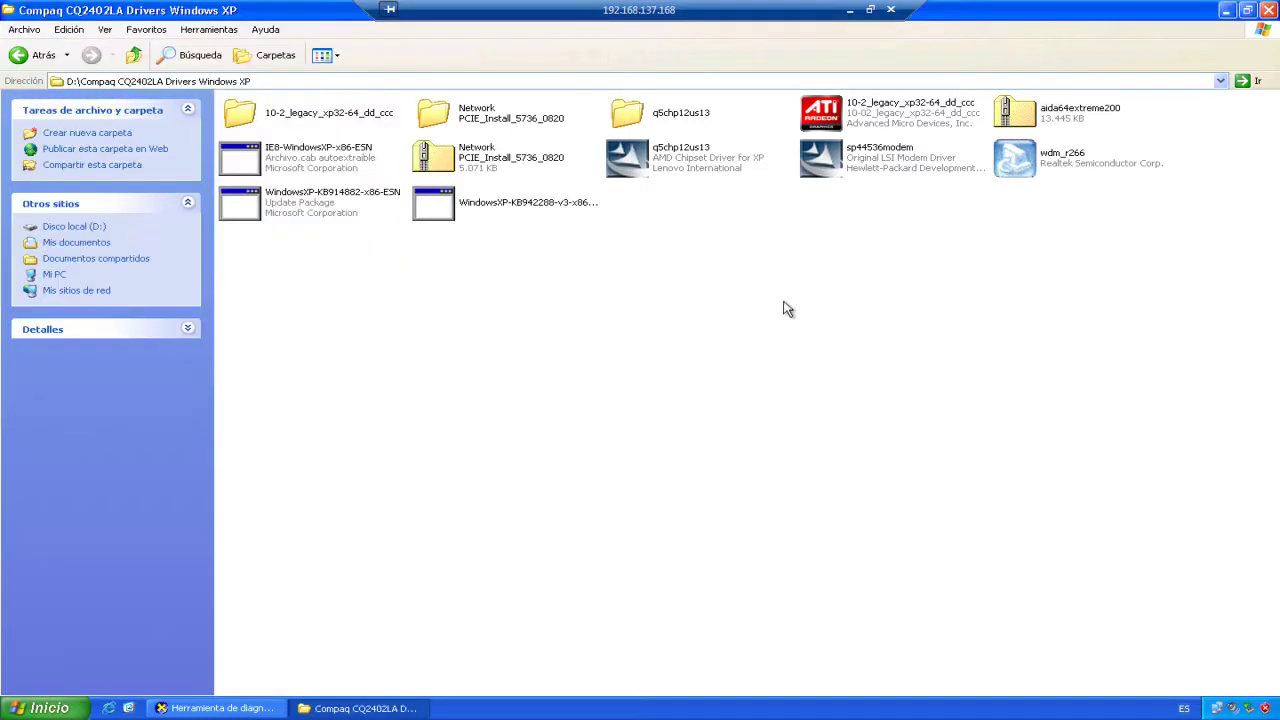
Step: Extract the sp44536modem package with 7-Zip into its own sp44536modem folder
left_click(846, 165)
right_click(856, 157)
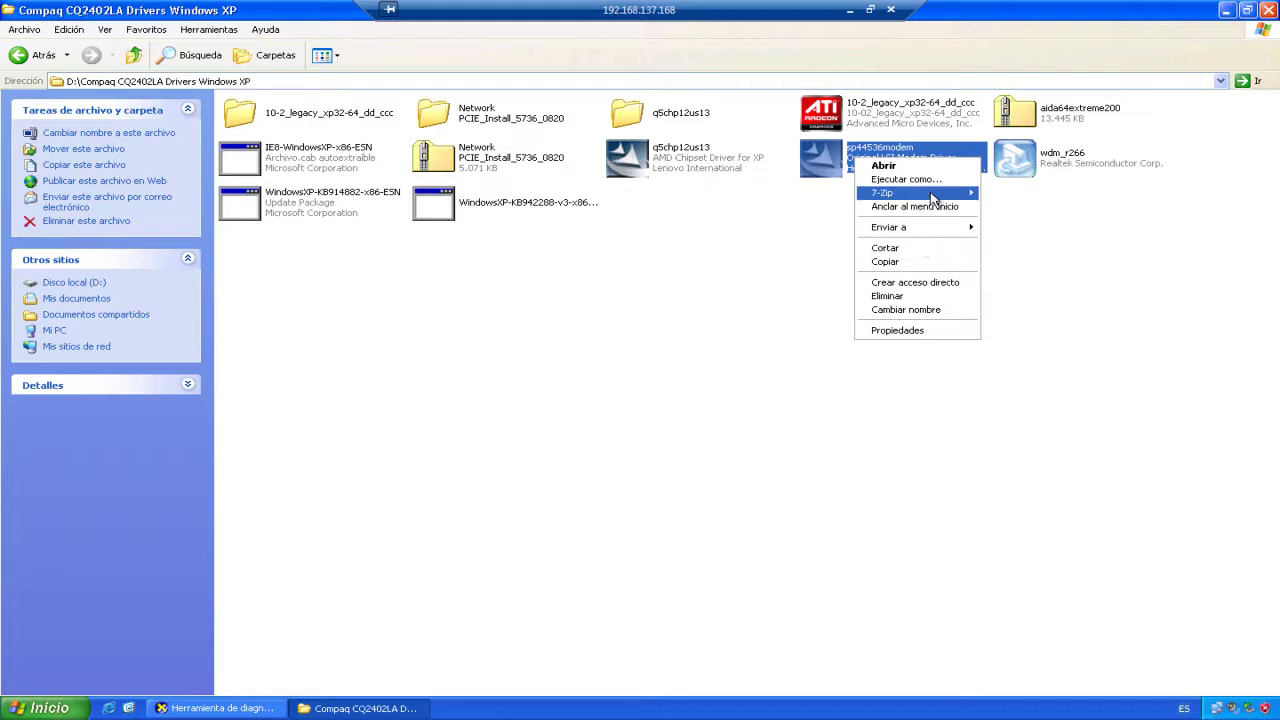
mouse_move(885, 192)
left_click(1062, 233)
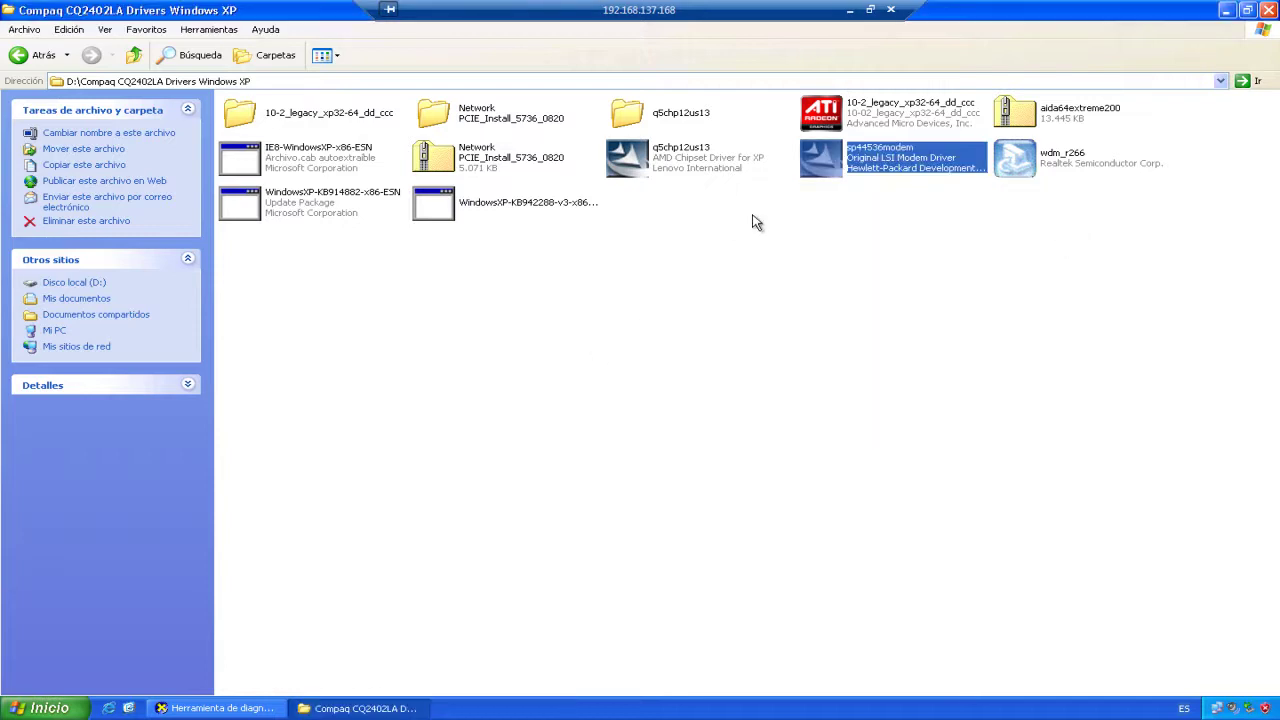
left_click(872, 160)
left_click(880, 160)
left_click(828, 160)
left_click(805, 274)
Step: Run the LSI modem setup from the src subfolder of the extracted sp44536modem folder, and return to the parent folder
double_click(665, 205)
double_click(275, 119)
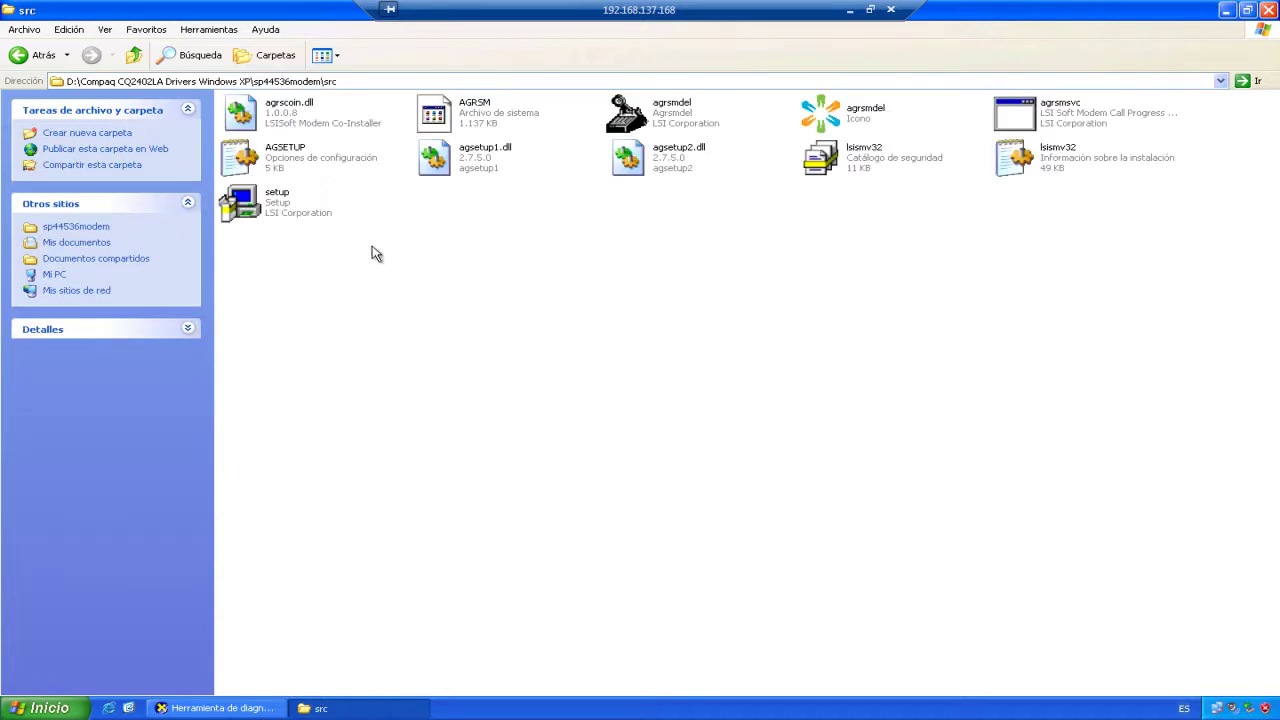
double_click(236, 205)
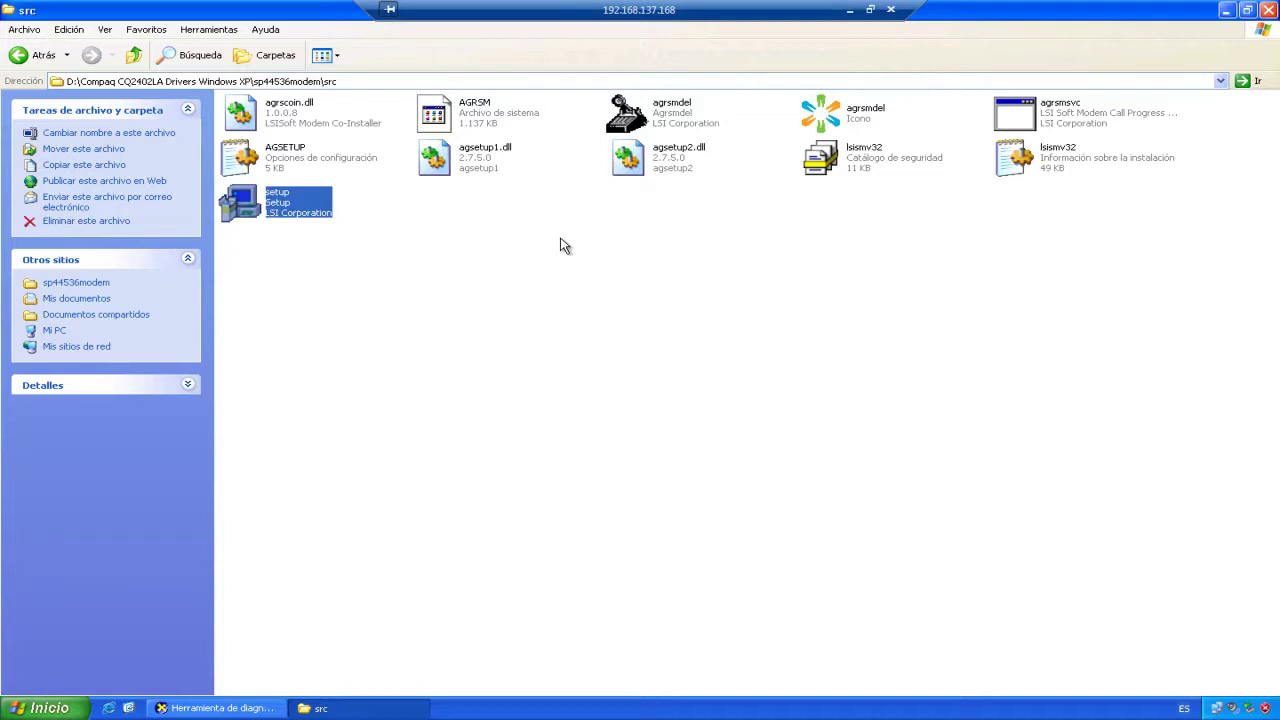
left_click(562, 320)
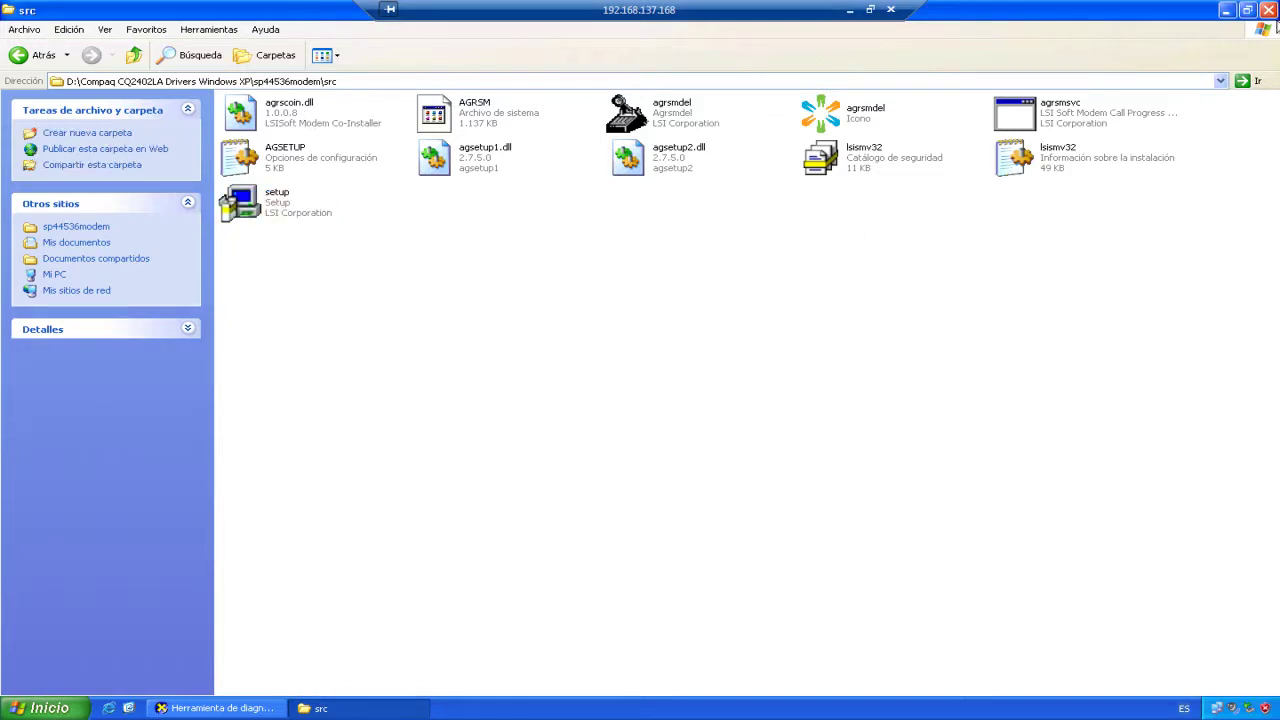
left_click(133, 55)
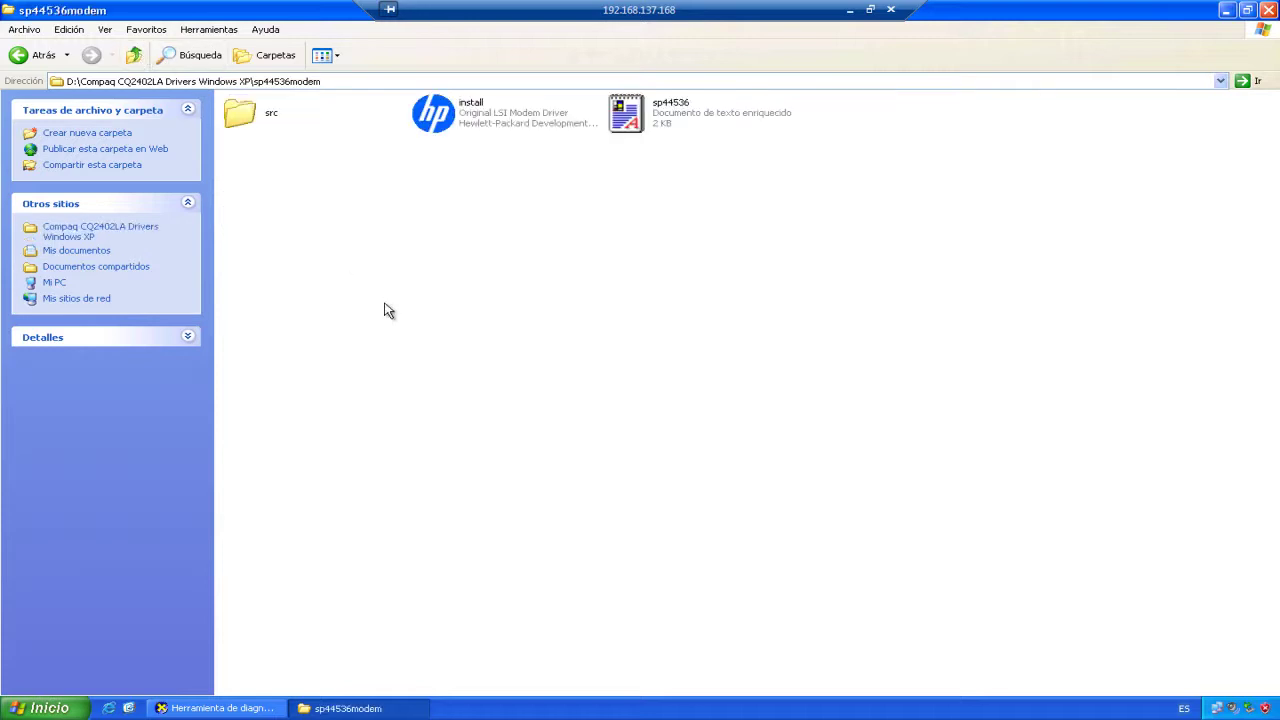
Step: Check the LSI soft modem under Módems in the device manager, and close the device manager and system properties
left_click(45, 708)
right_click(226, 460)
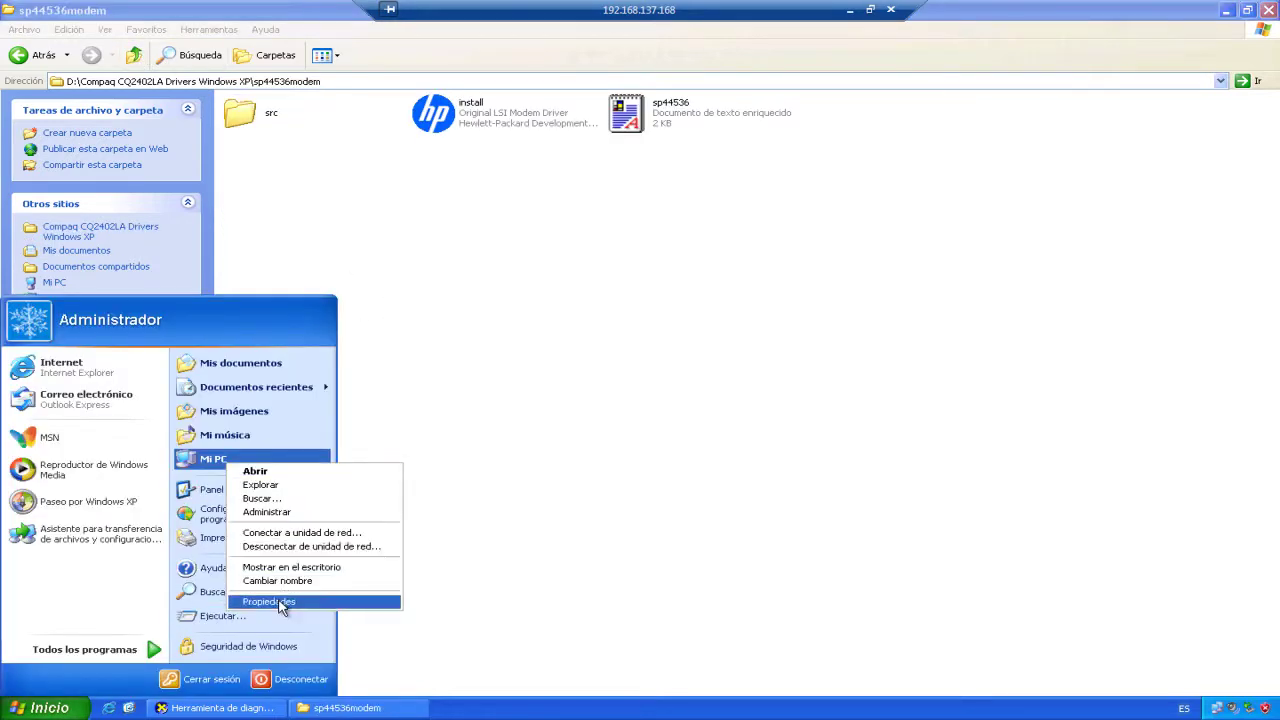
left_click(285, 602)
left_click(352, 215)
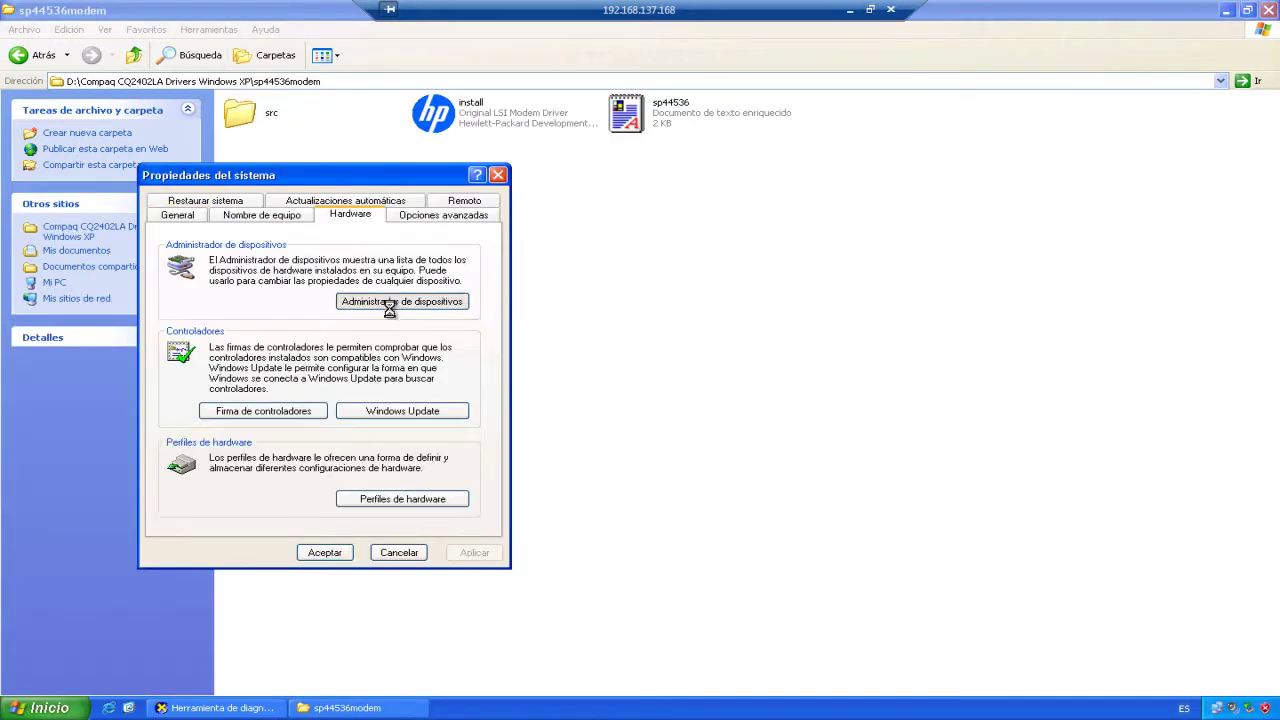
left_click(412, 302)
left_click(95, 223)
left_click(148, 235)
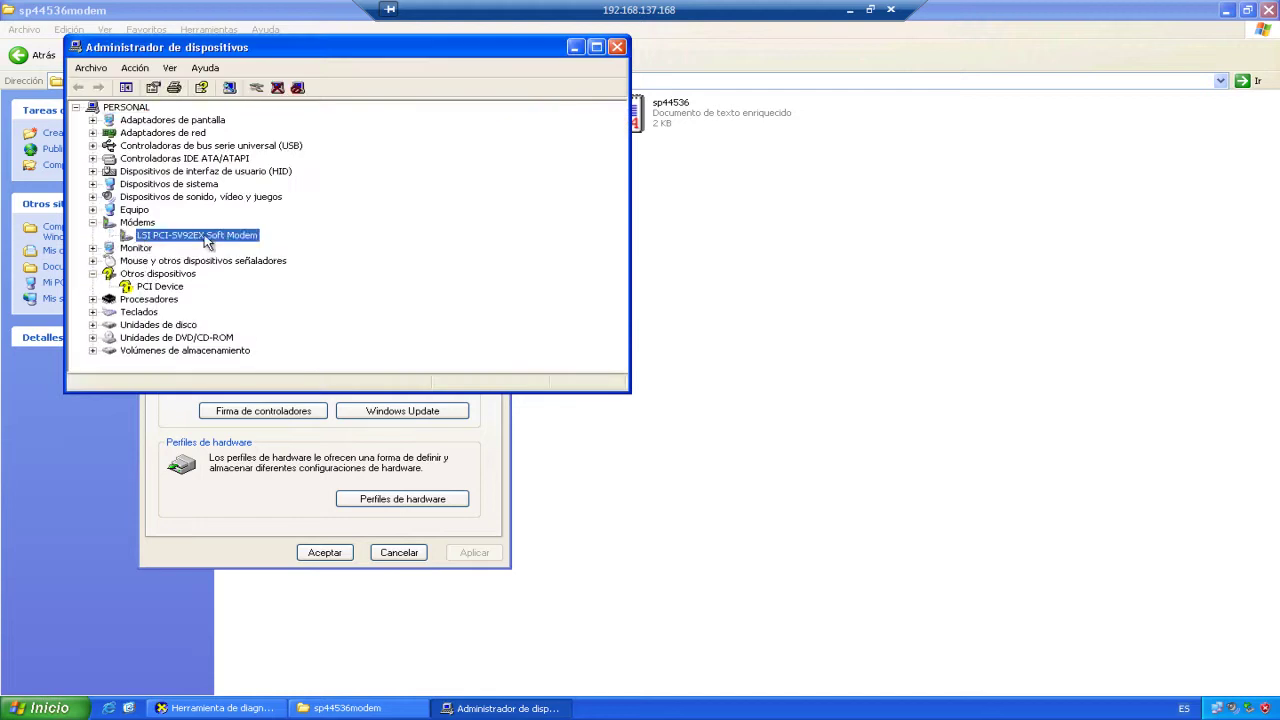
left_click(140, 222)
left_click(158, 235)
left_click(617, 48)
left_click(316, 552)
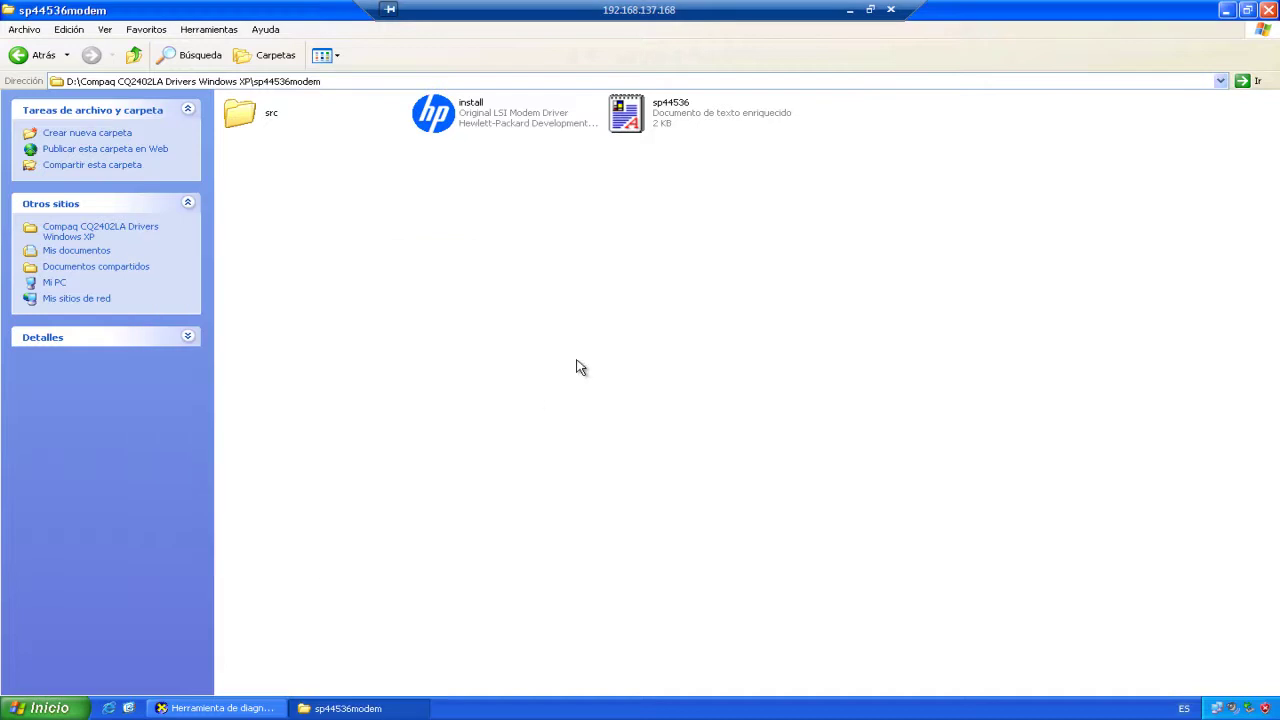
Step: Return to the Compaq CQ2402LA Drivers Windows XP folder and locate the Realtek wdm_r266 driver without running it
left_click(133, 55)
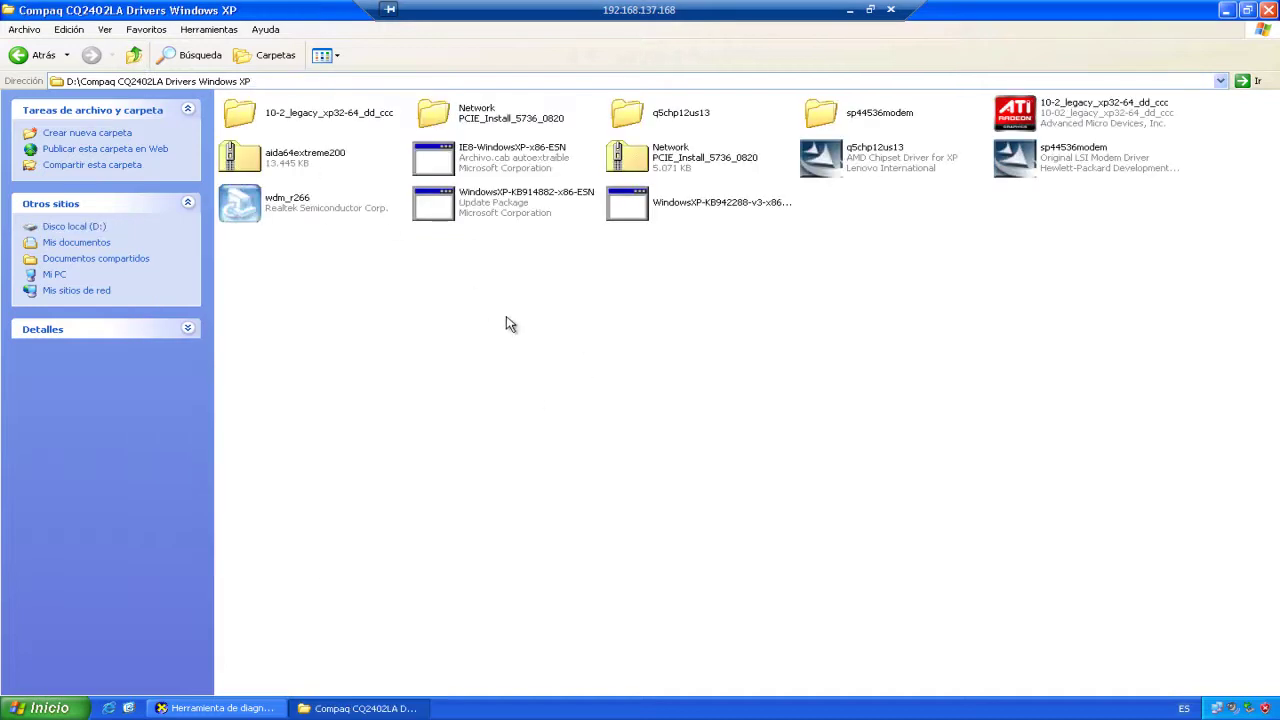
left_click(1000, 165)
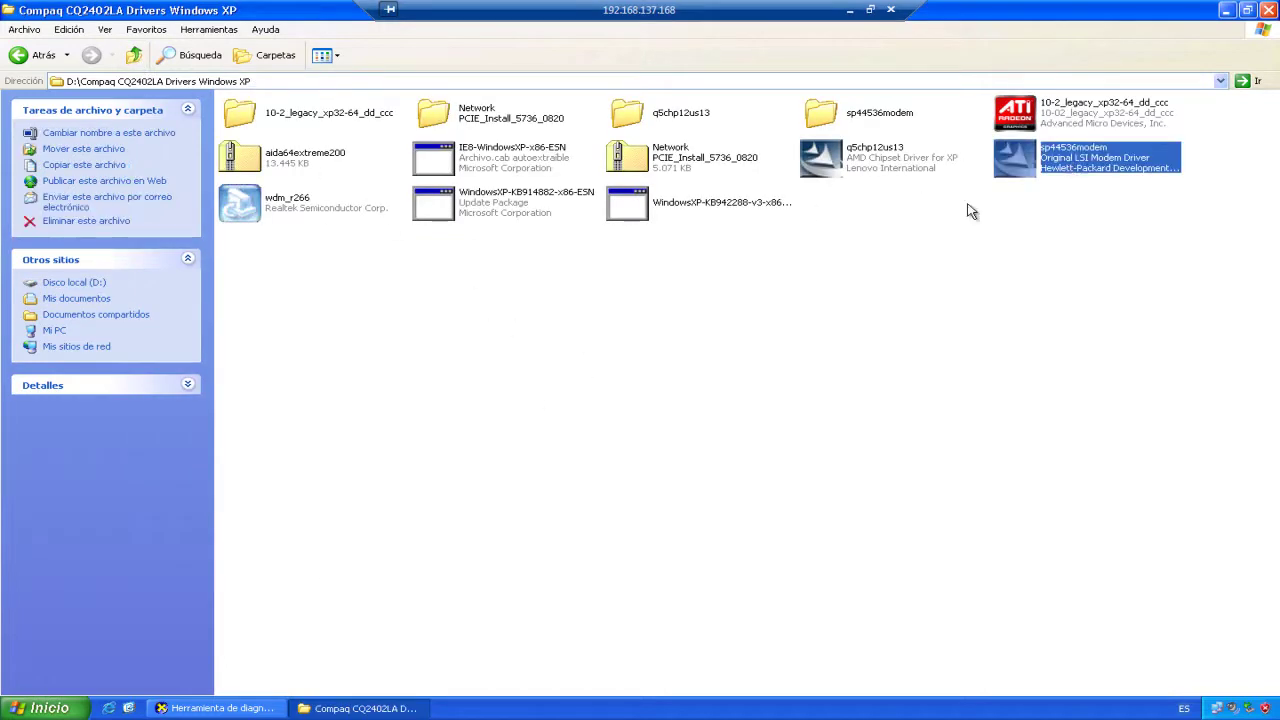
left_click(360, 215)
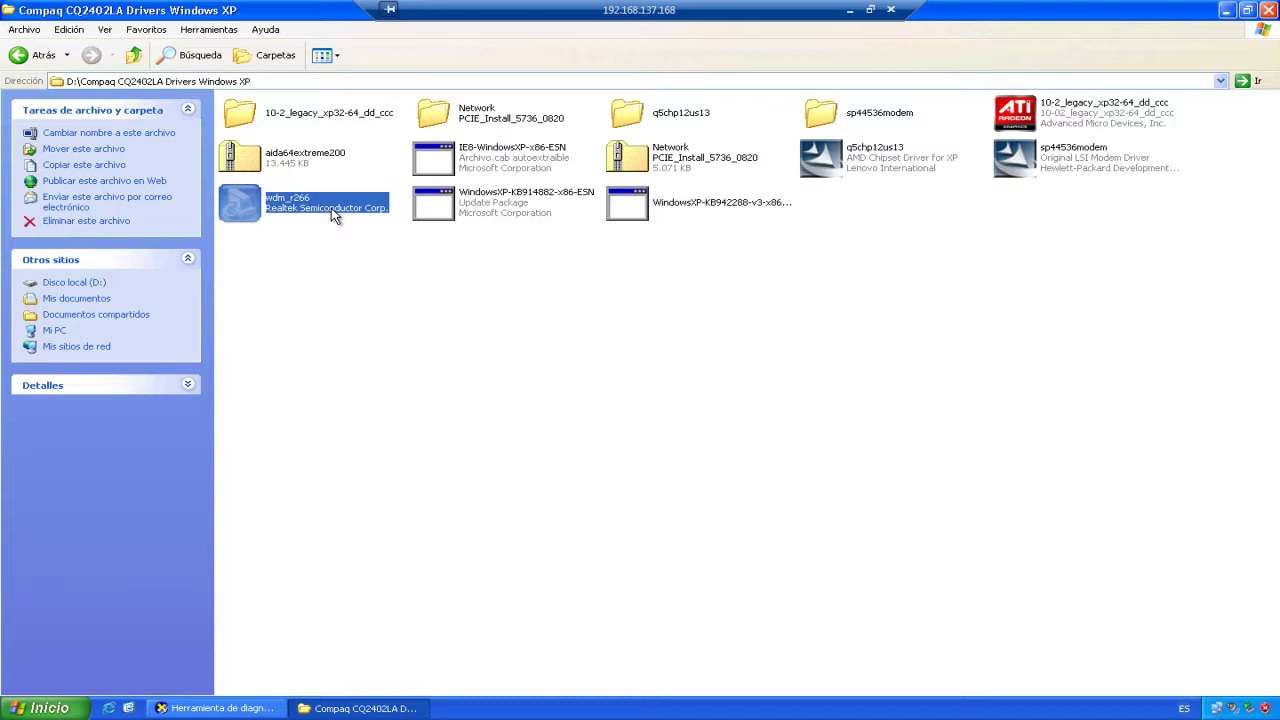
left_click(391, 251)
right_click(287, 214)
left_click(539, 416)
Step: Reopen the device manager from the properties of Mi PC and inspect the PCI Device entry under Otros dispositivos
key("super")
right_click(228, 461)
left_click(300, 598)
left_click(352, 122)
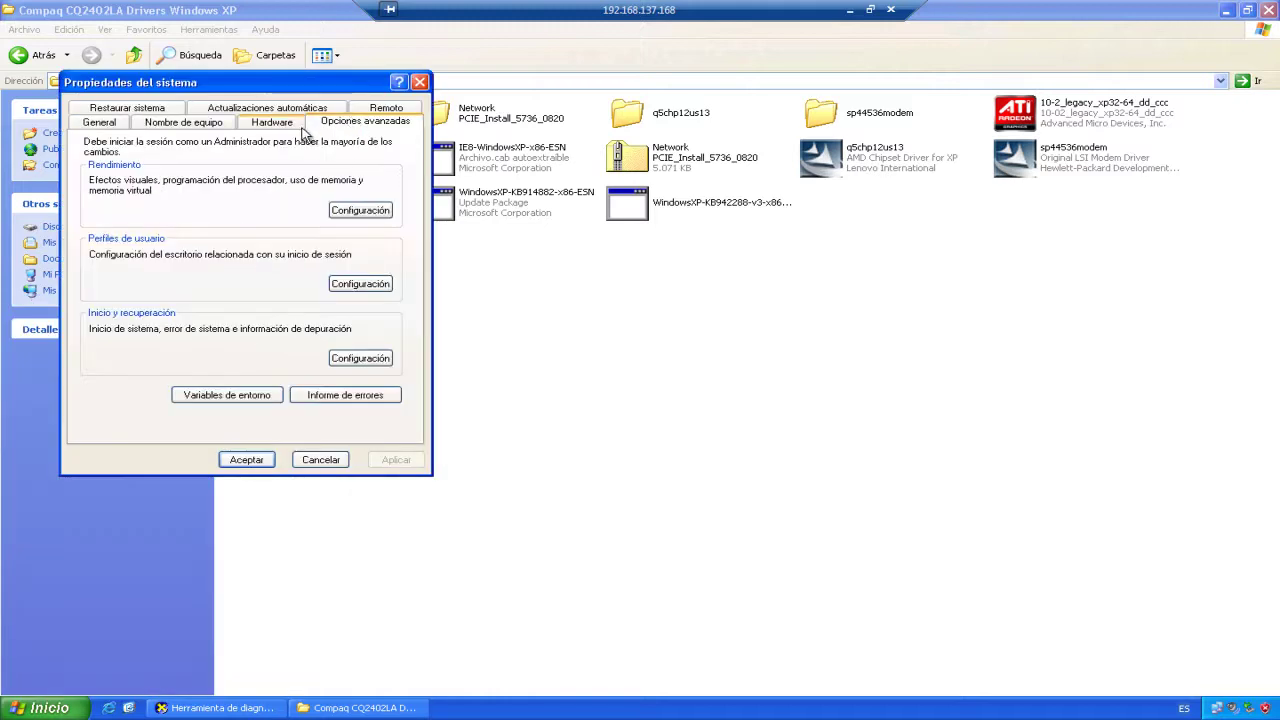
left_click(302, 130)
left_click(312, 212)
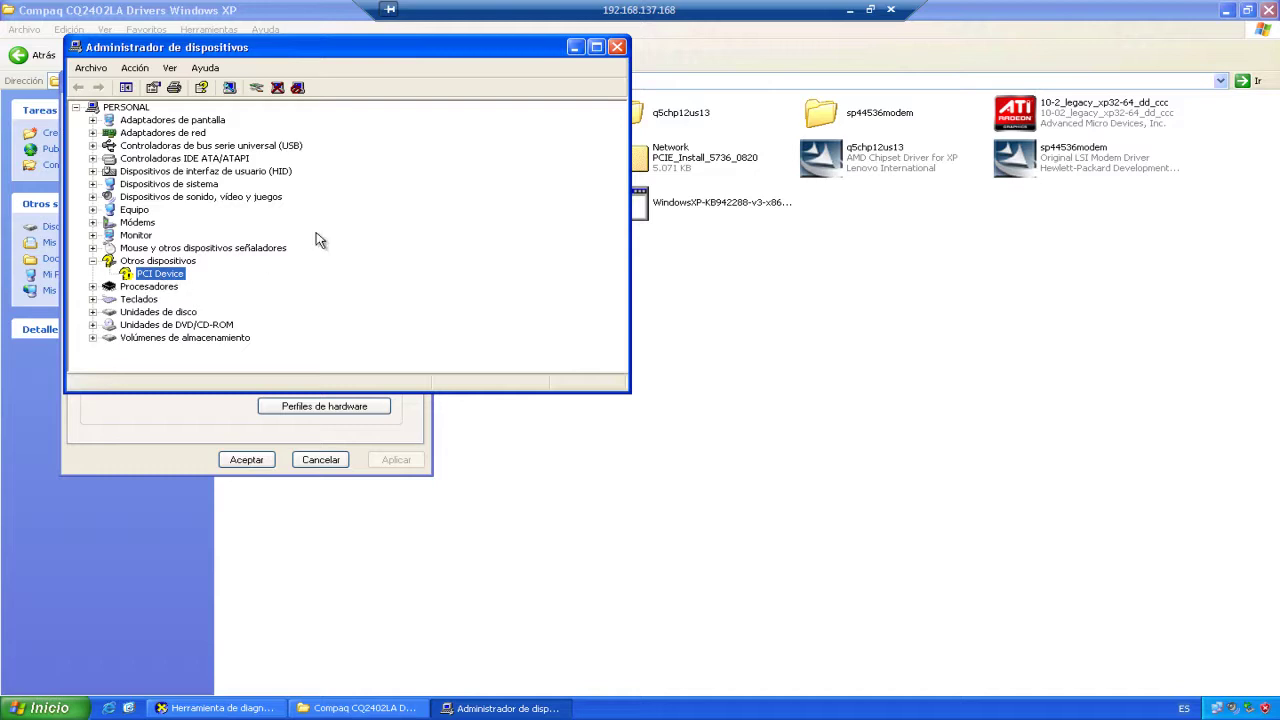
Step: Close the device manager and system properties, and extract wdm_r266 with 7-Zip into its own wdm_r266 folder, opening that folder
left_click(617, 48)
left_click(321, 459)
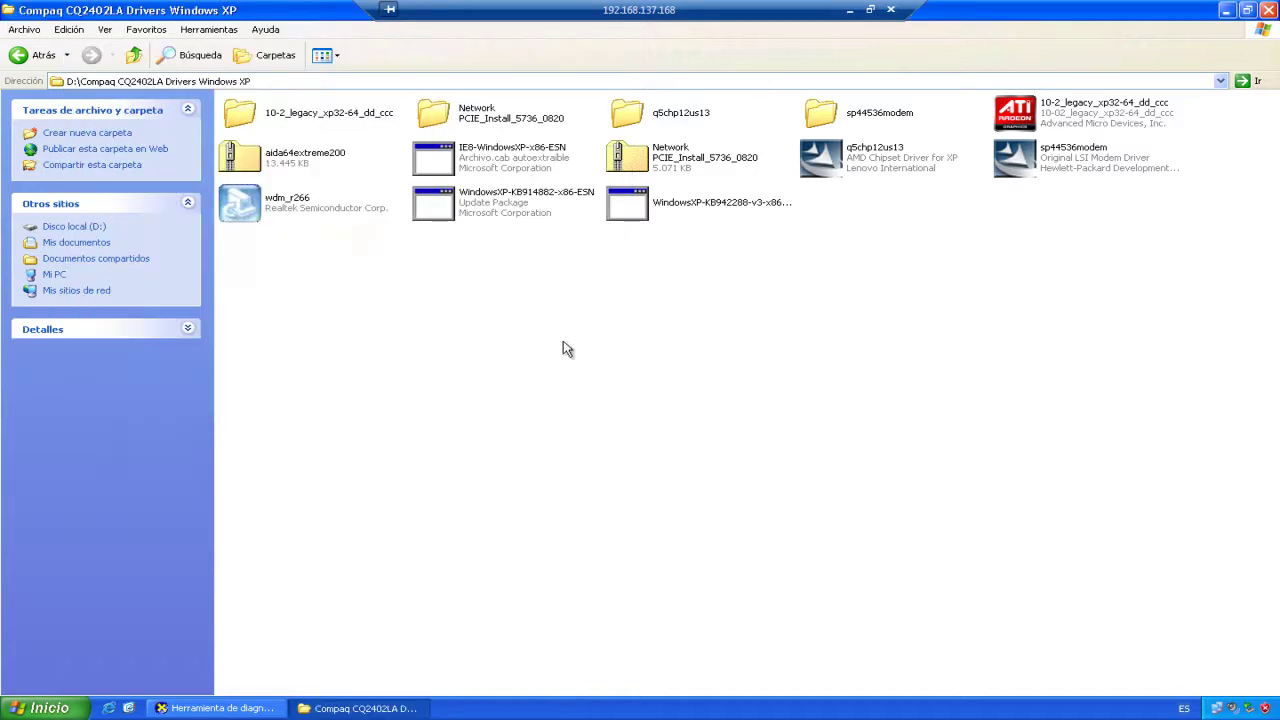
right_click(255, 212)
mouse_move(358, 244)
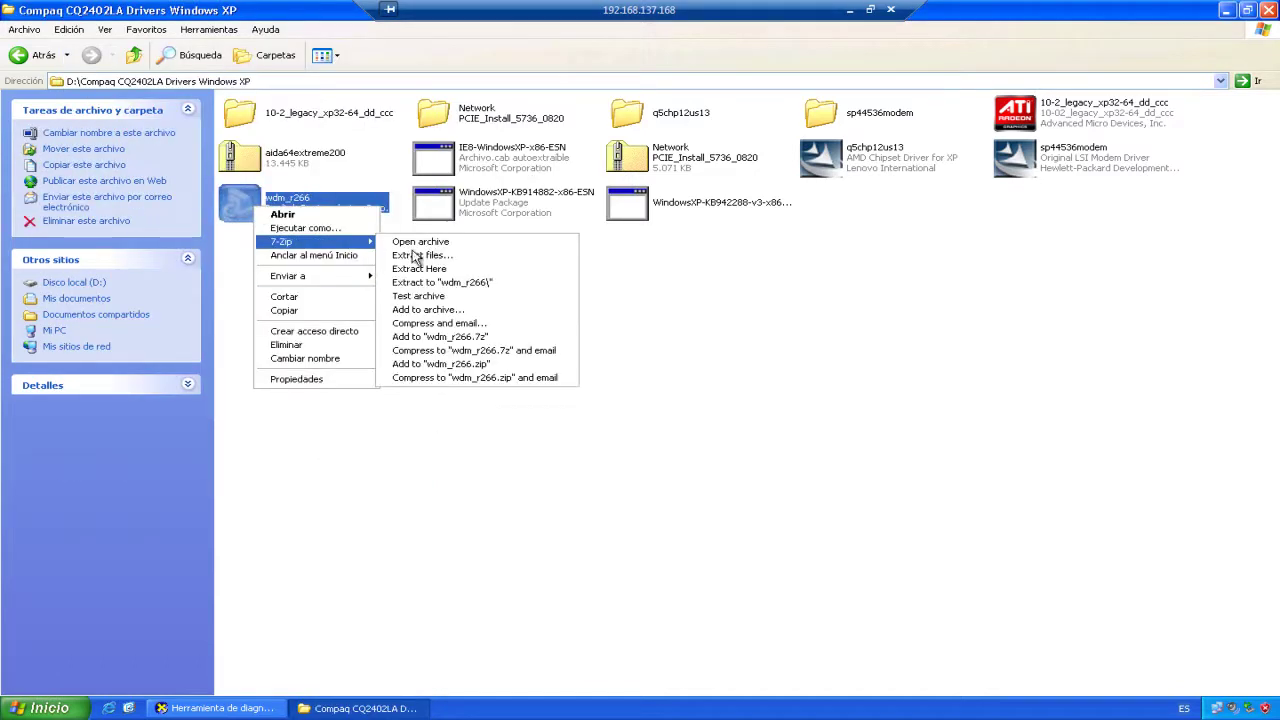
left_click(440, 283)
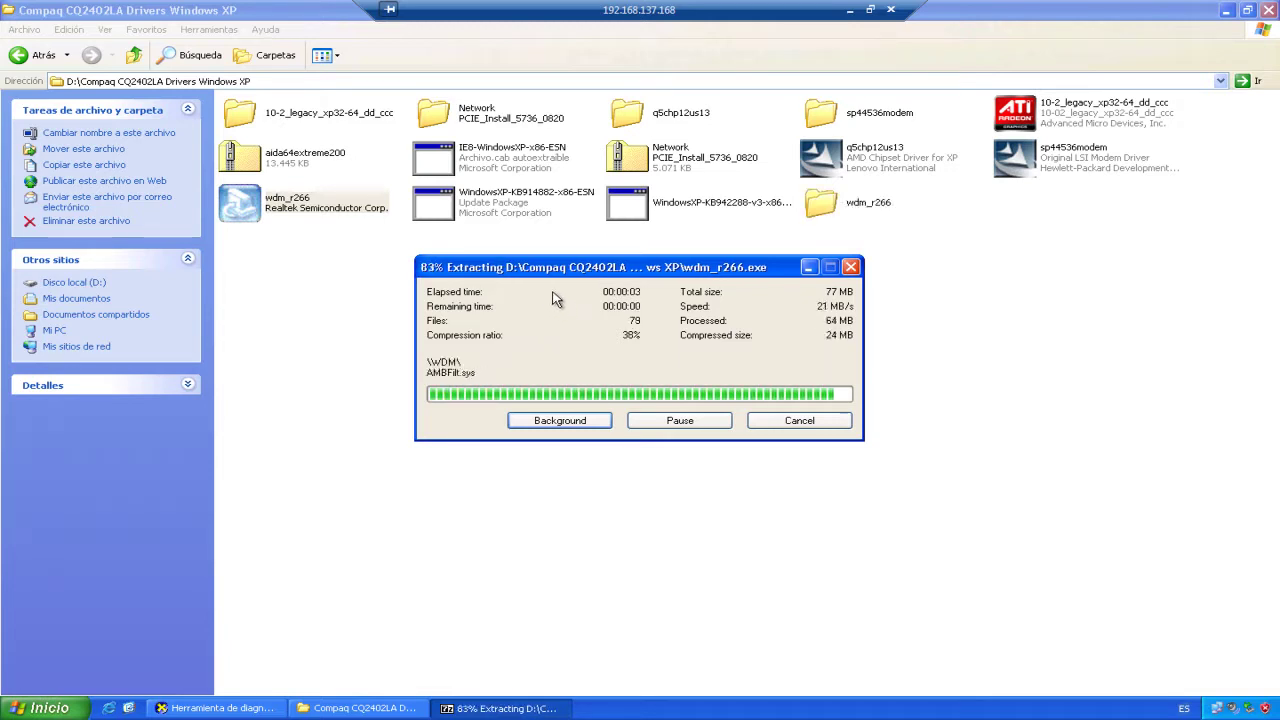
left_click(530, 326)
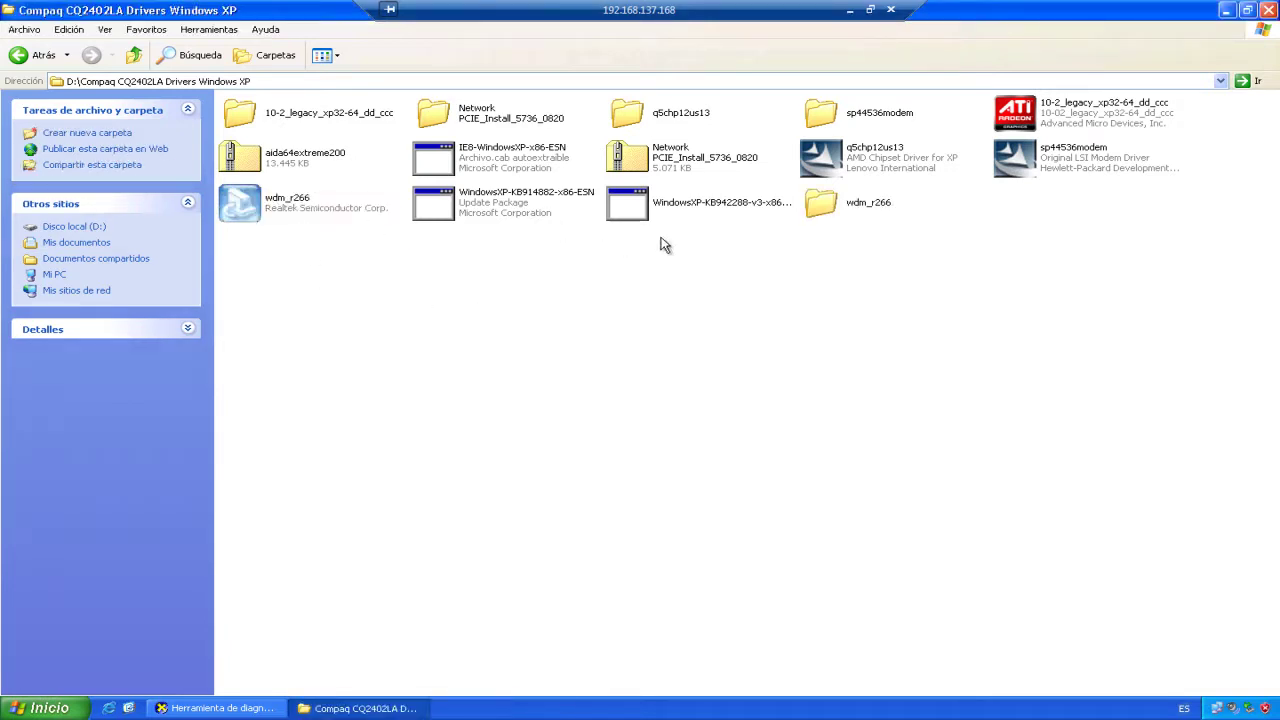
double_click(845, 199)
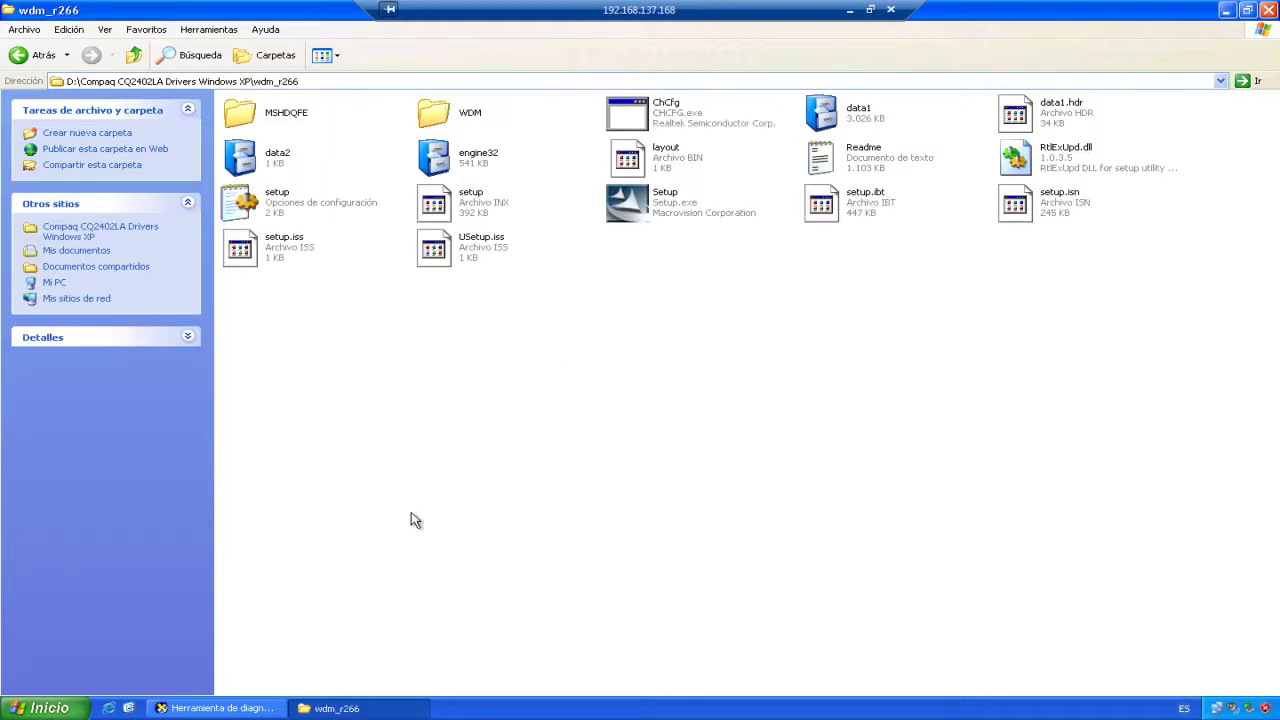
Step: Examine the volume settings in the sound and audio device properties from the Panel de control, and cancel without changes
left_click(40, 708)
left_click(290, 490)
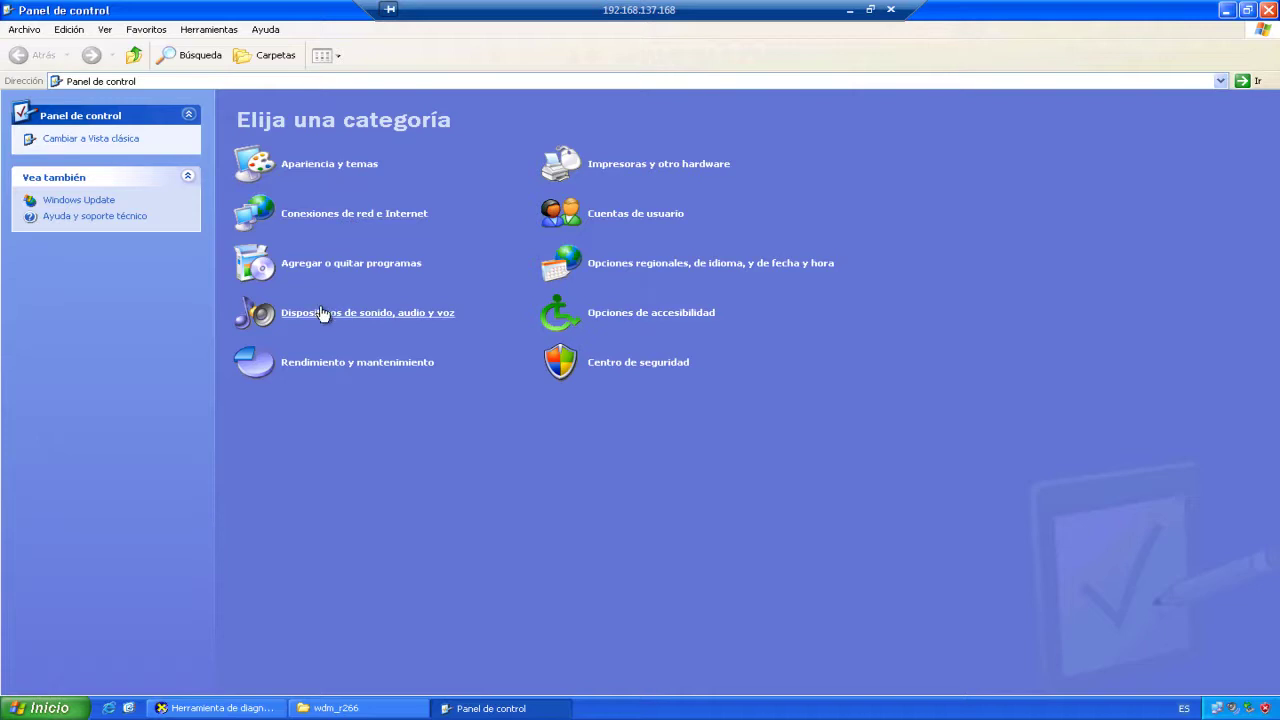
left_click(400, 322)
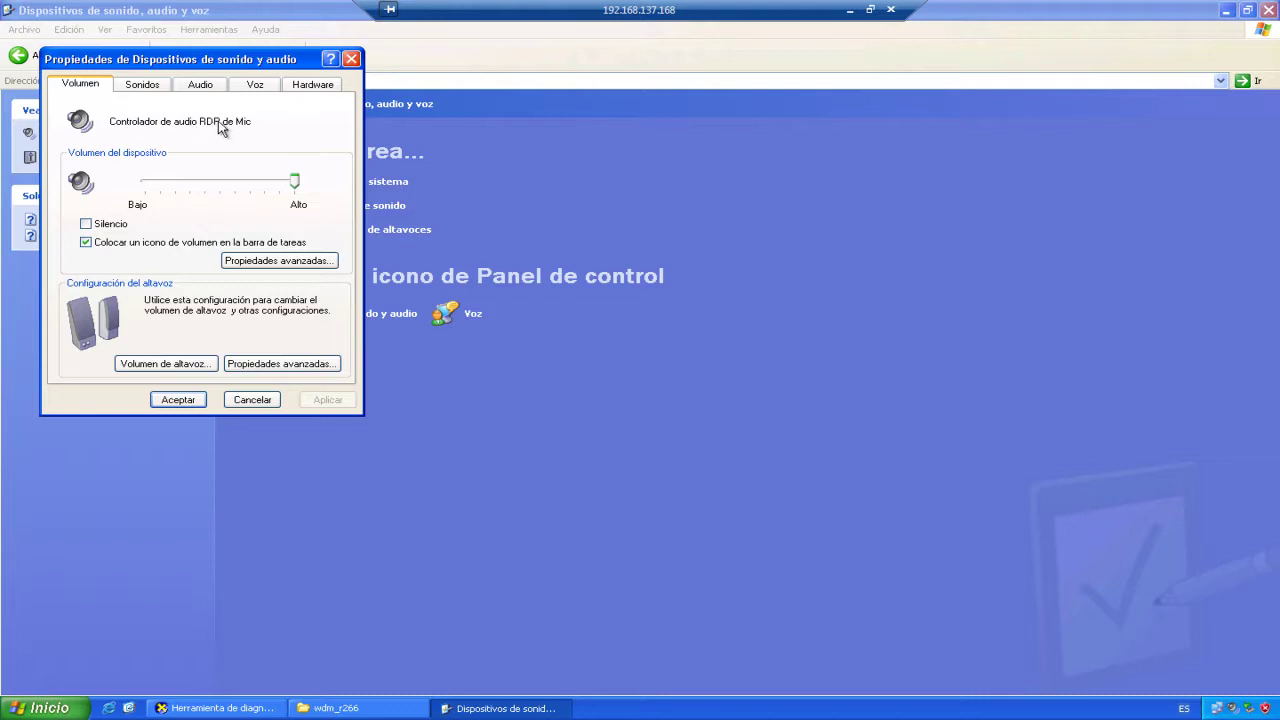
left_click(142, 87)
left_click(85, 88)
left_click_drag(233, 70, 953, 177)
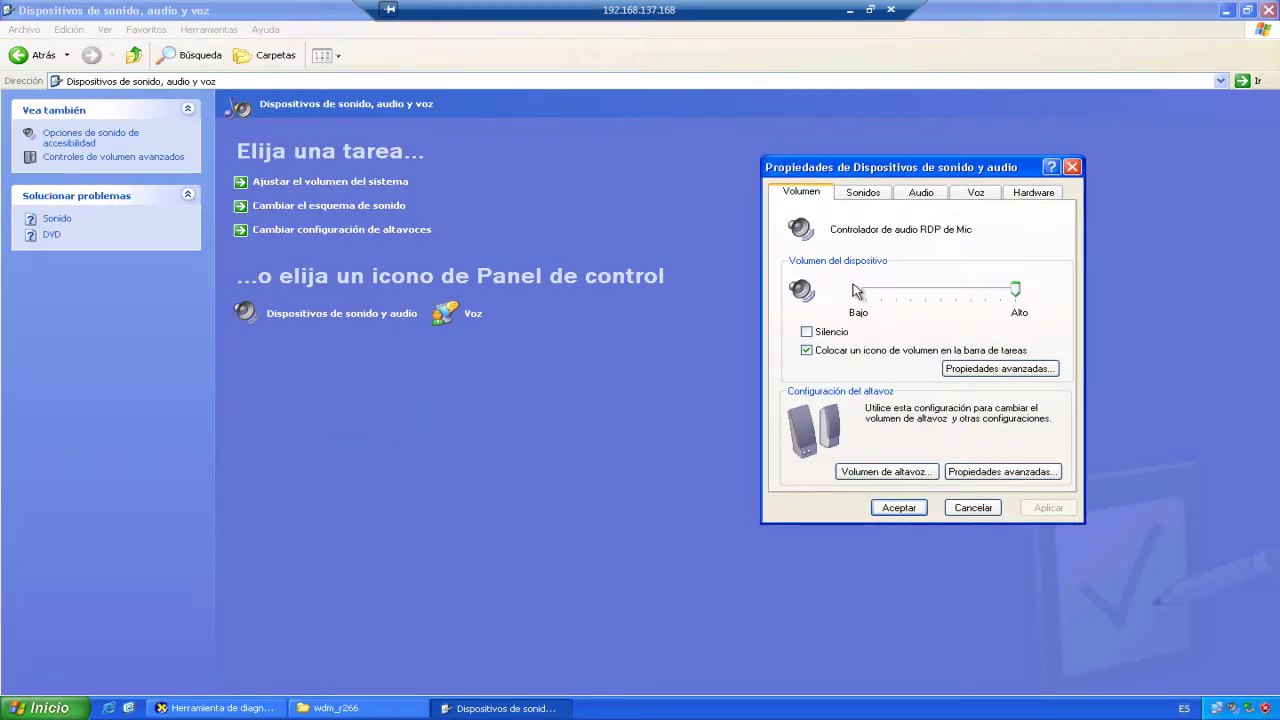
left_click_drag(877, 175, 831, 173)
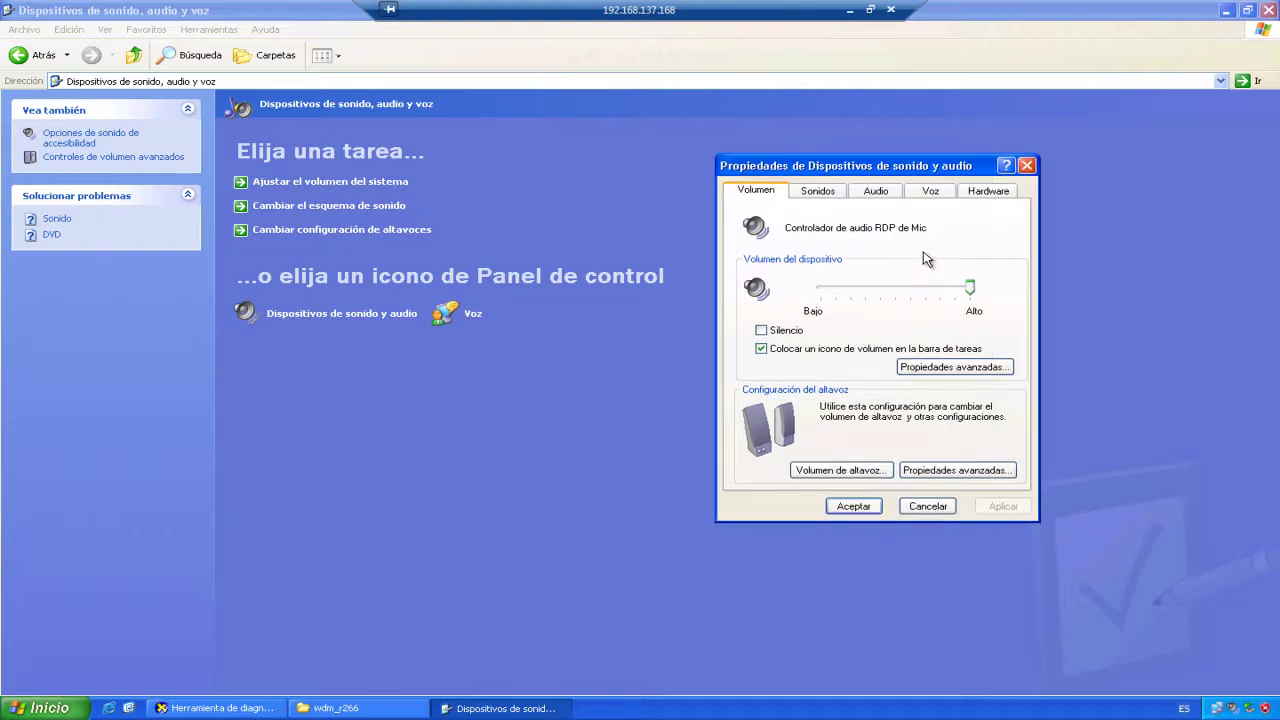
left_click_drag(930, 165, 902, 163)
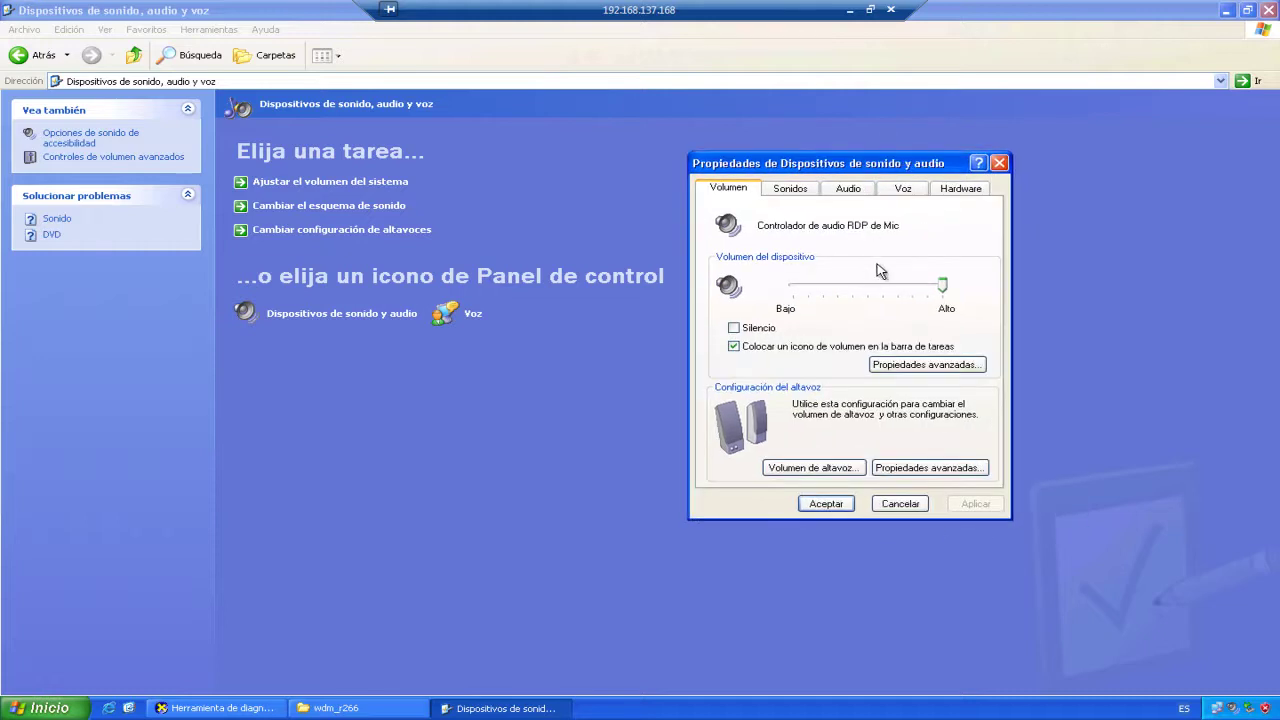
left_click(900, 503)
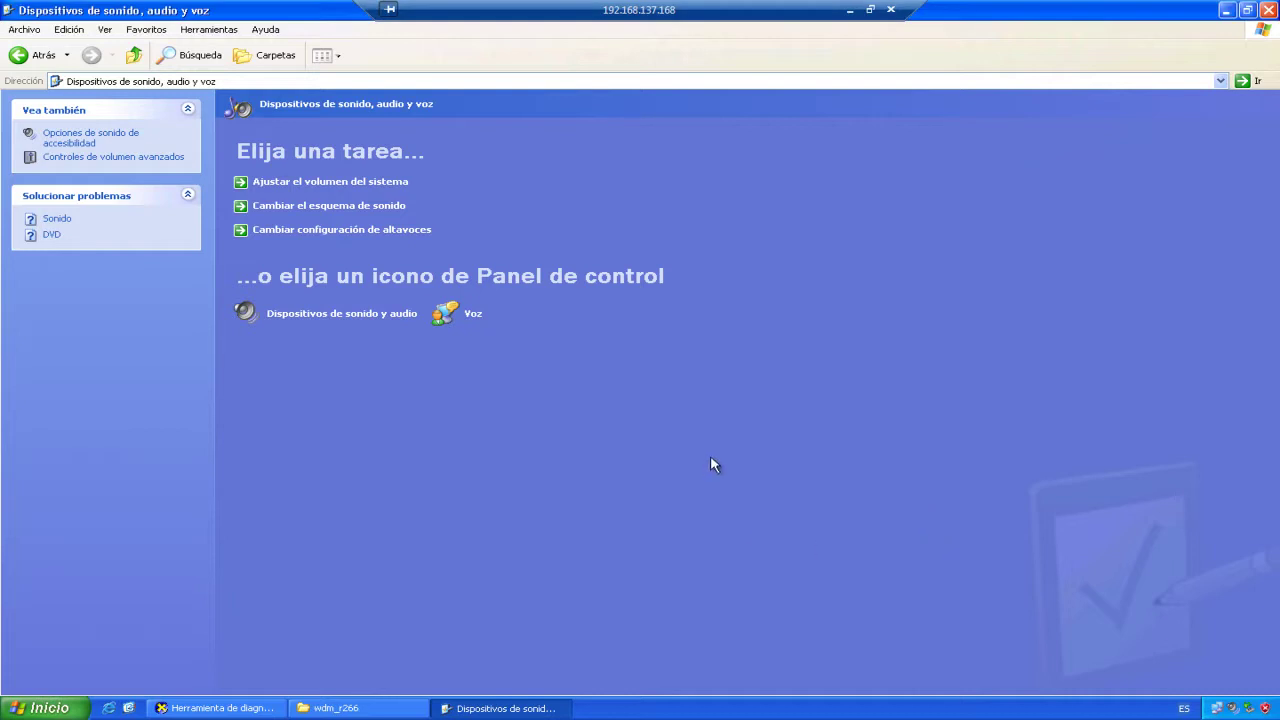
Step: Recheck the audio device in Dispositivos de sonido y audio, close the Panel de control, and return to the wdm_r266 folder
left_click(312, 315)
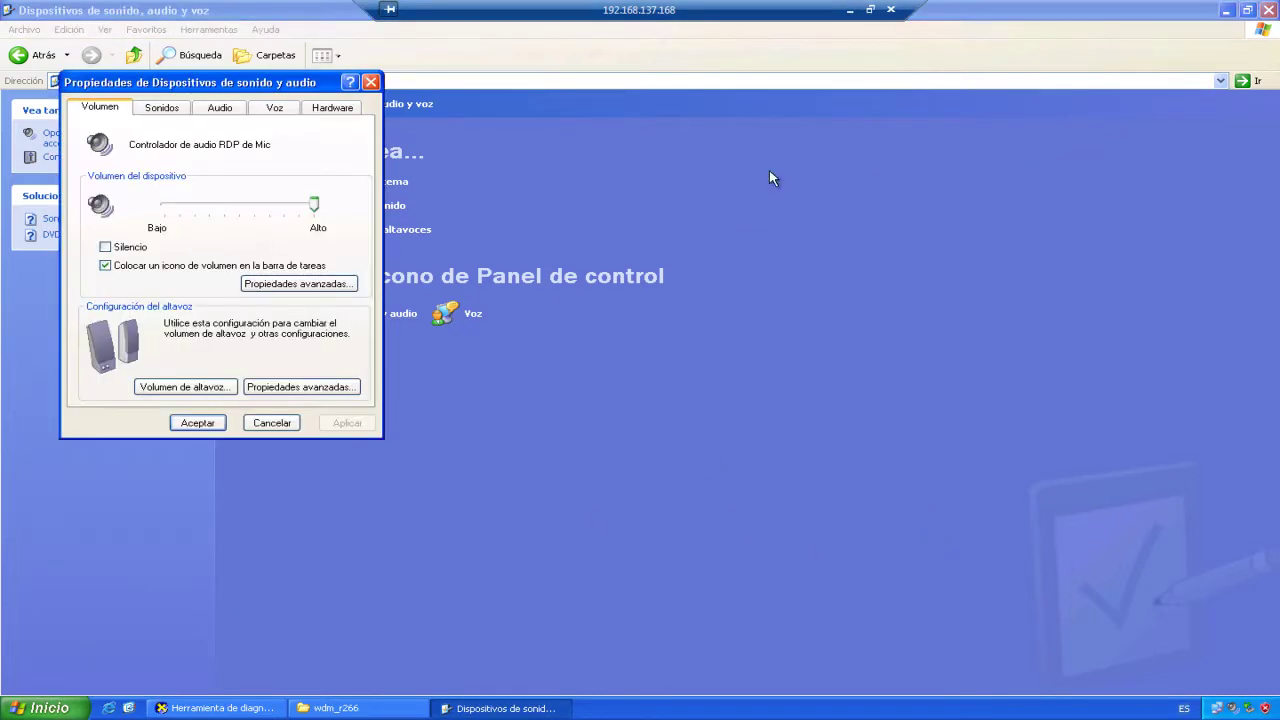
left_click(370, 82)
left_click(326, 316)
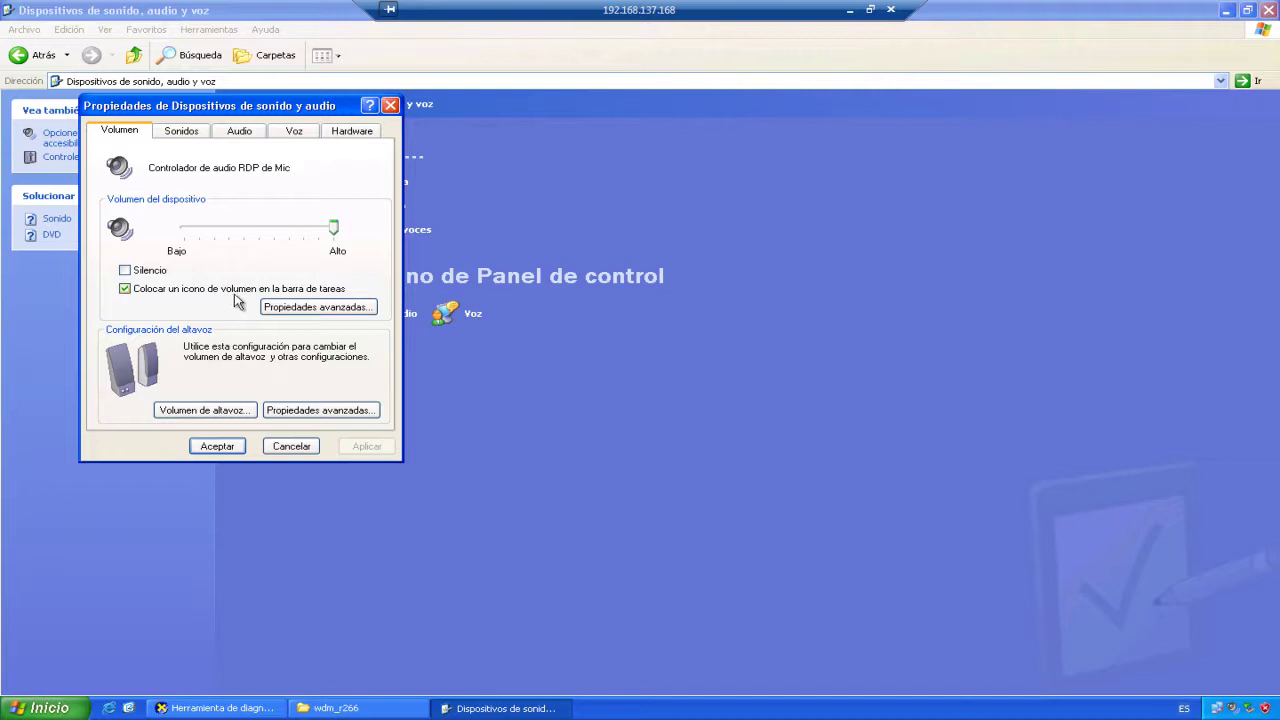
left_click(289, 448)
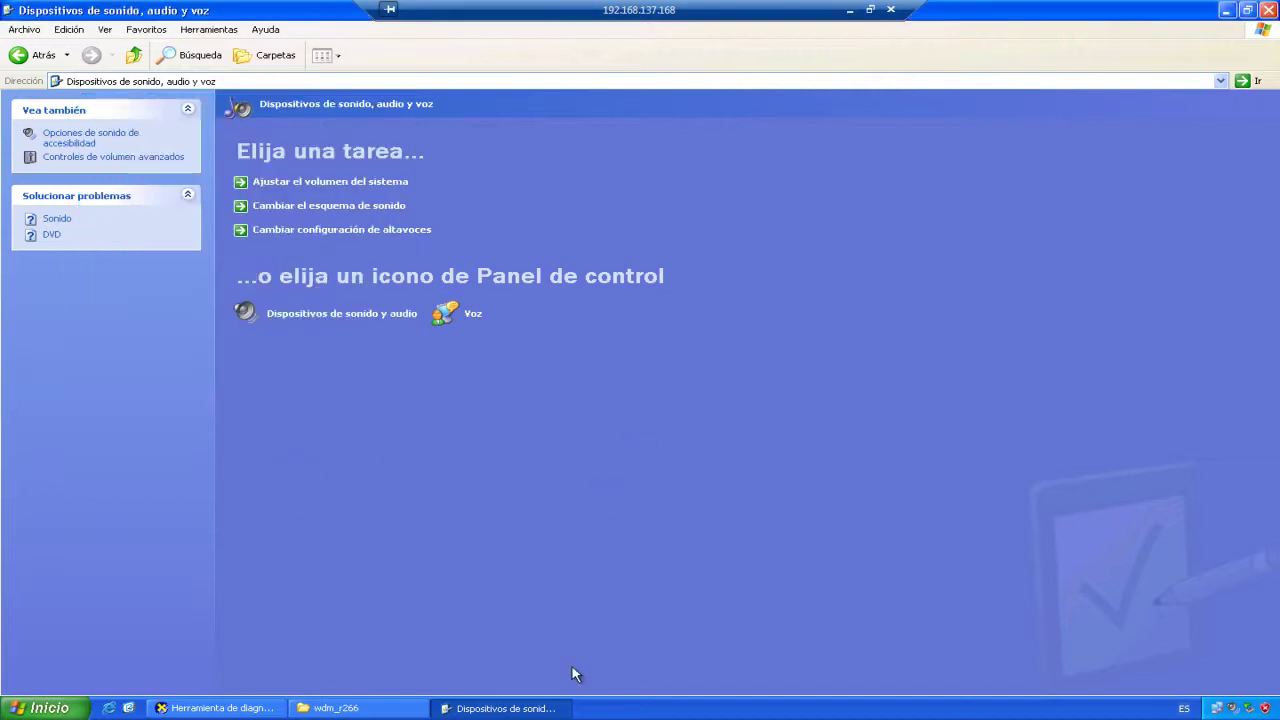
right_click(482, 710)
left_click(378, 708)
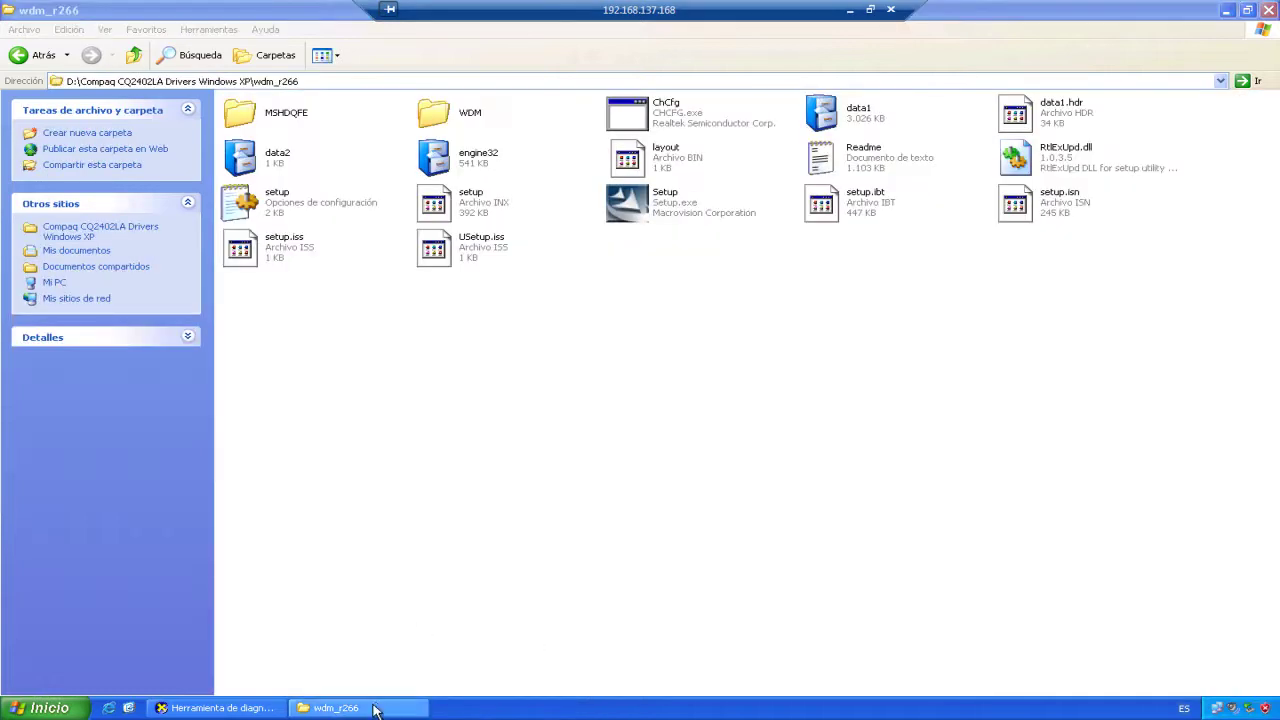
Step: Run Setup from the wdm_r266 folder and start installing the Realtek High Definition Audio Driver R2.66
right_click(494, 380)
left_click(453, 376)
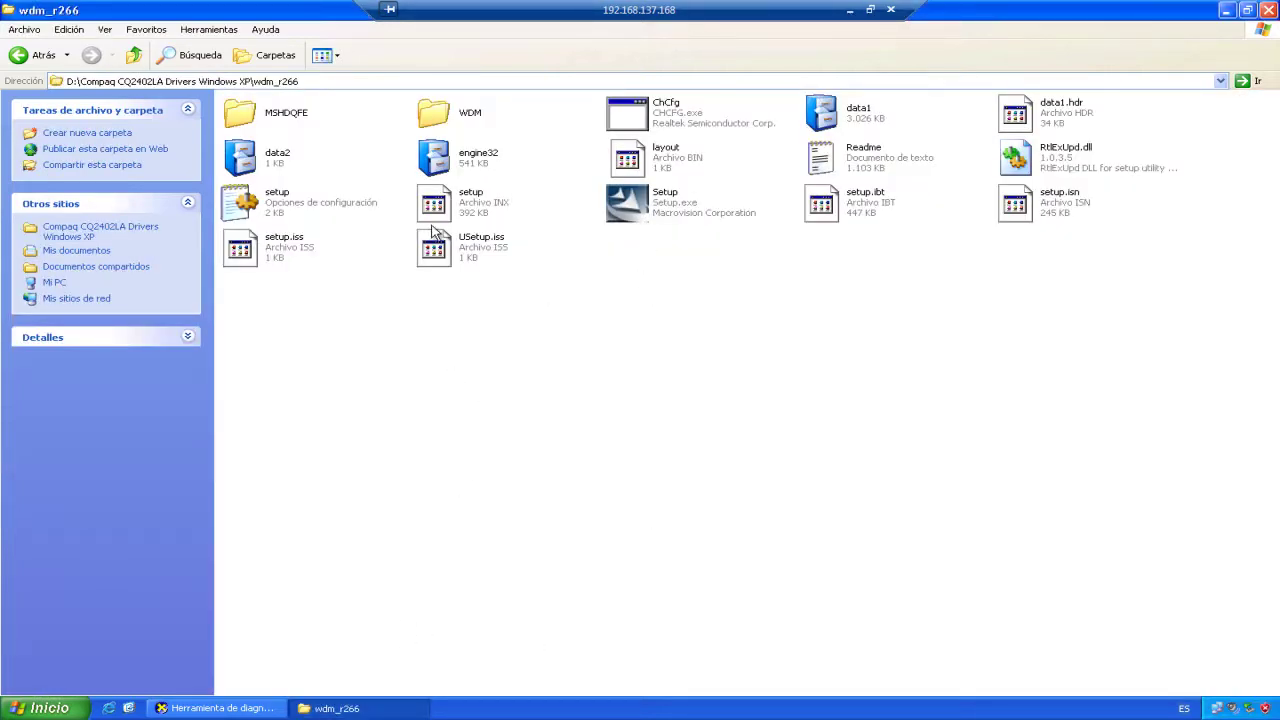
double_click(627, 210)
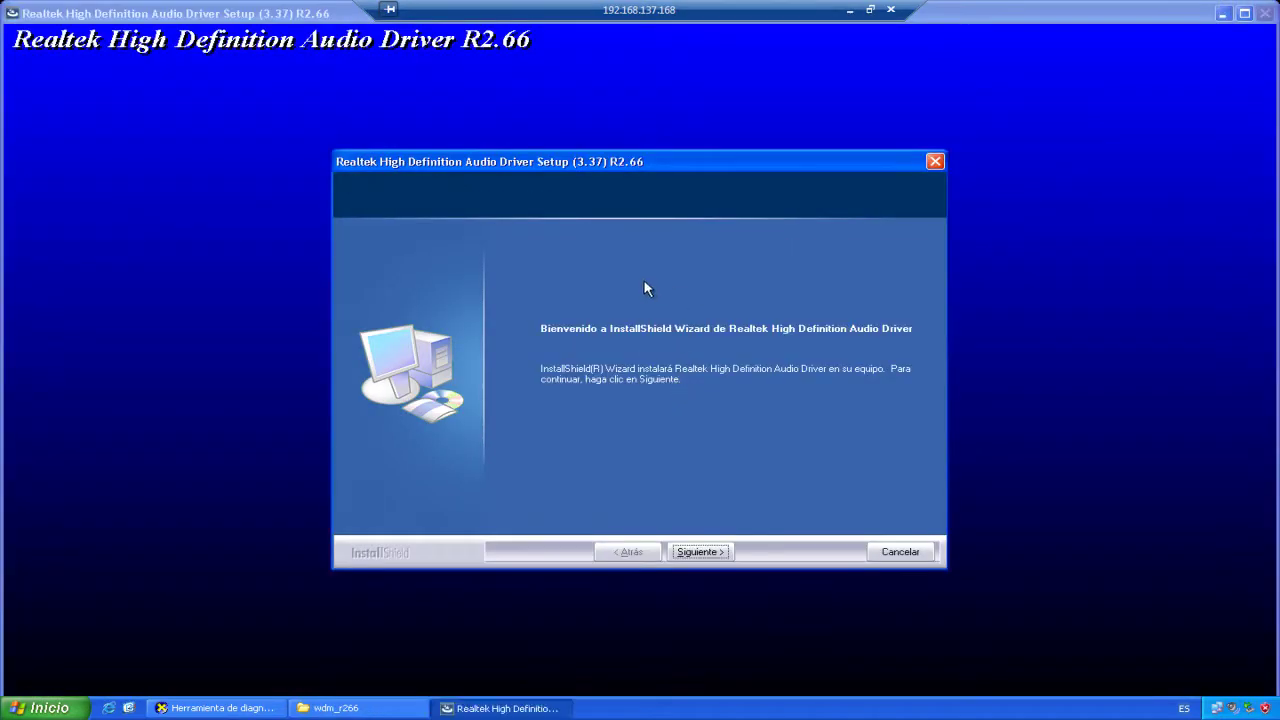
left_click(700, 552)
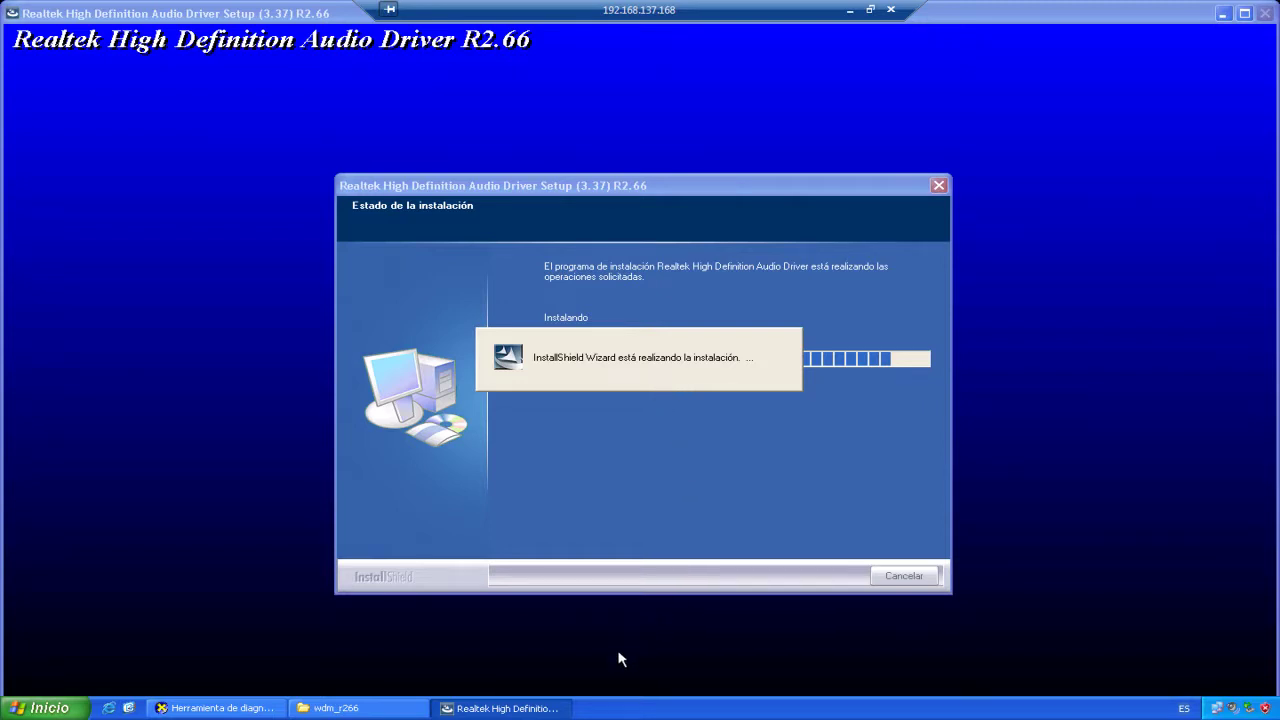
Step: Go up from the wdm_r266 folder to the root of Disco local (D:) while the installation runs
left_click(353, 705)
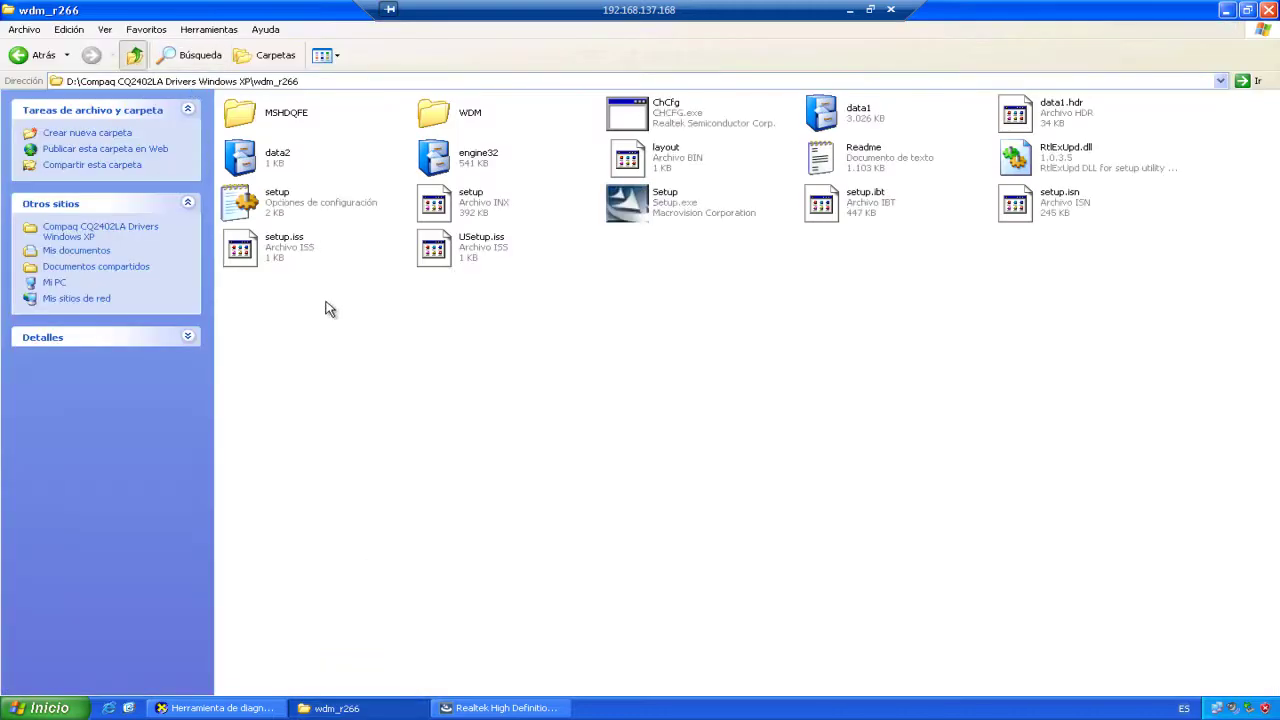
key("BackSpace")
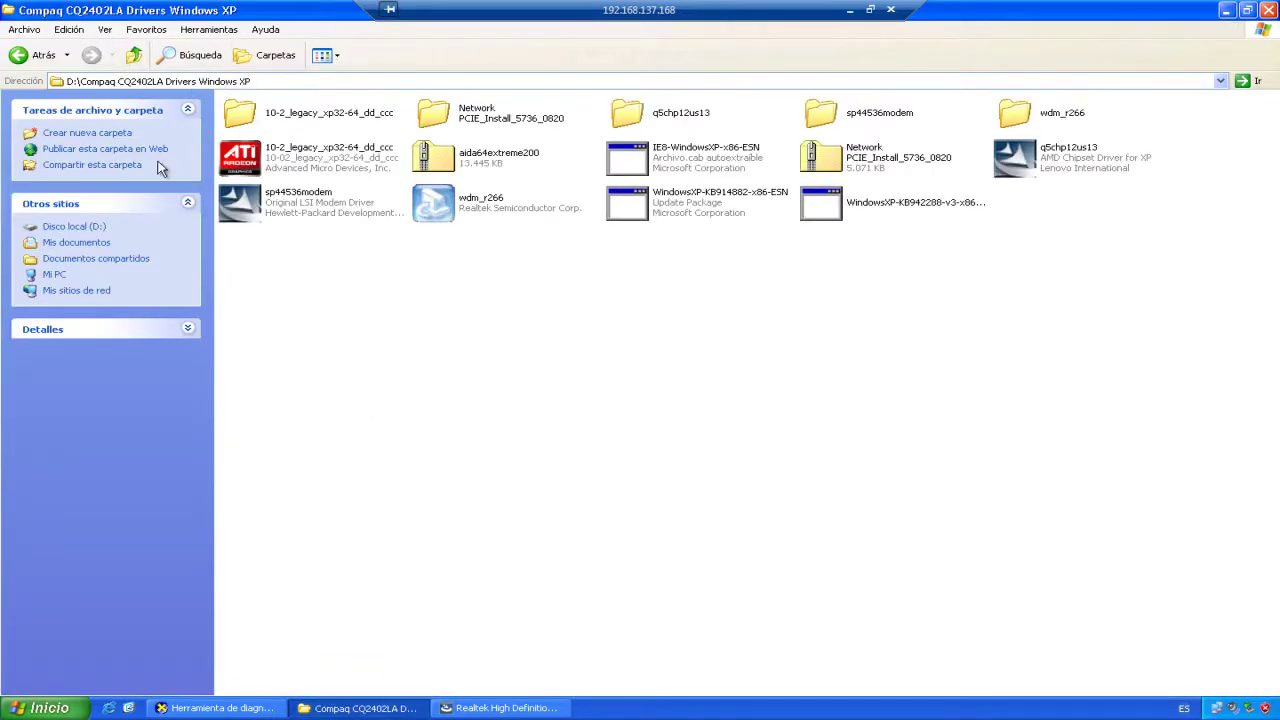
left_click(139, 60)
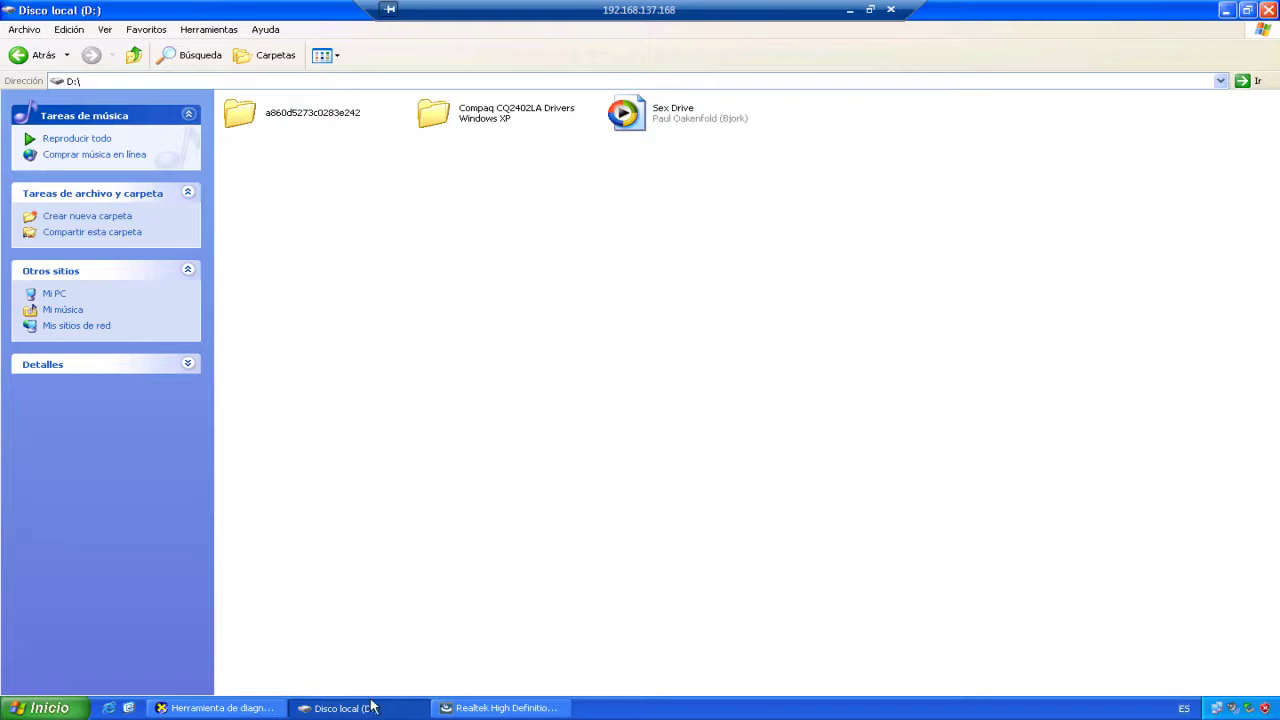
Step: Finish the Realtek audio setup with an immediate restart, and confirm restarting although other users are logged on
left_click(380, 707)
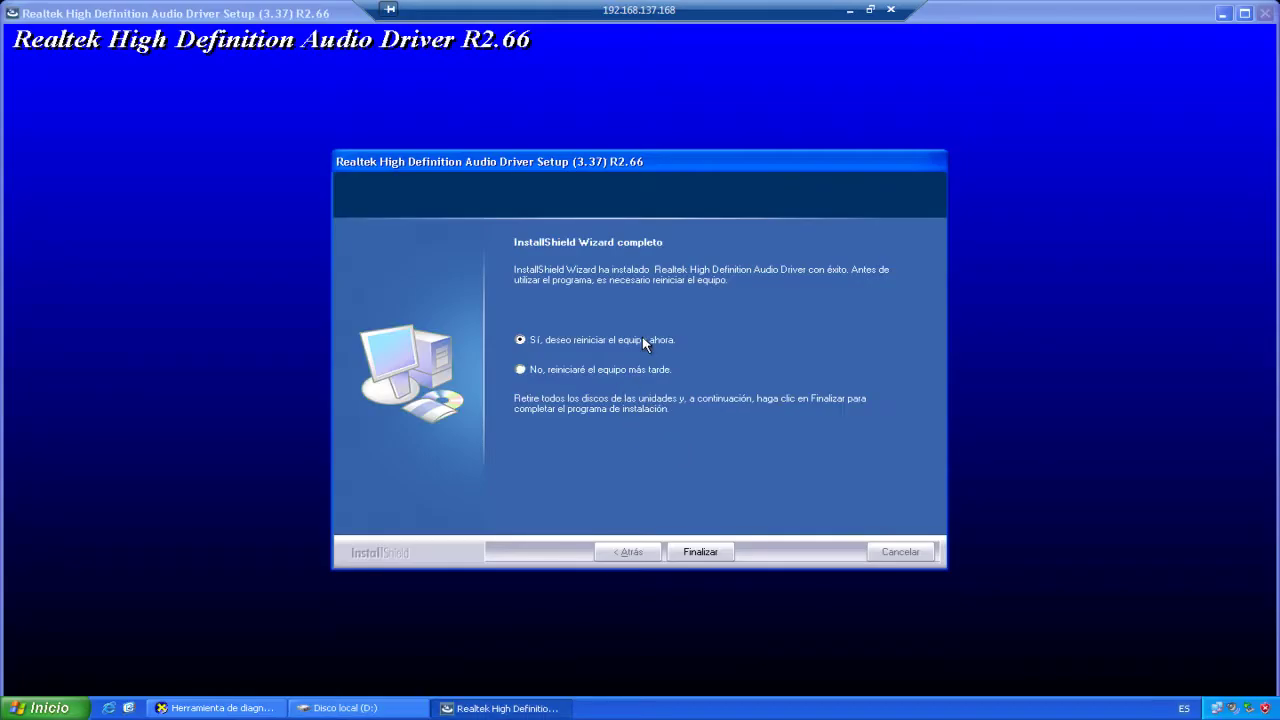
left_click(712, 557)
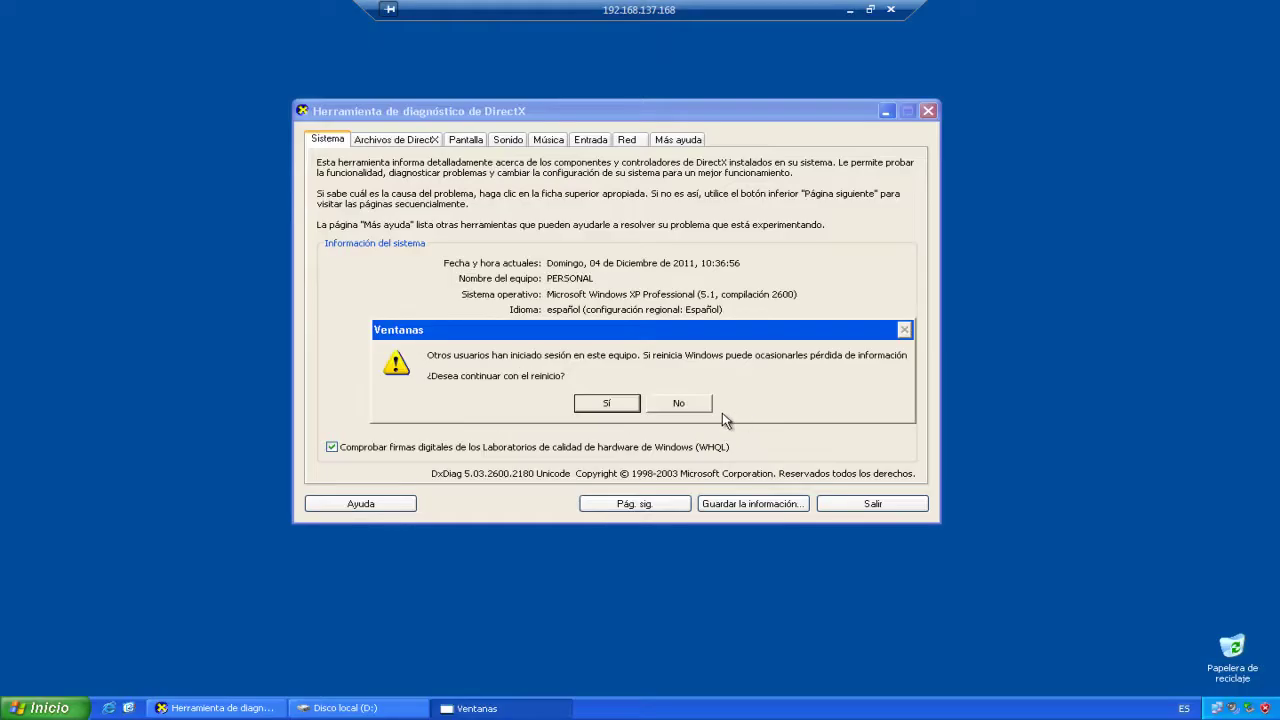
left_click(604, 405)
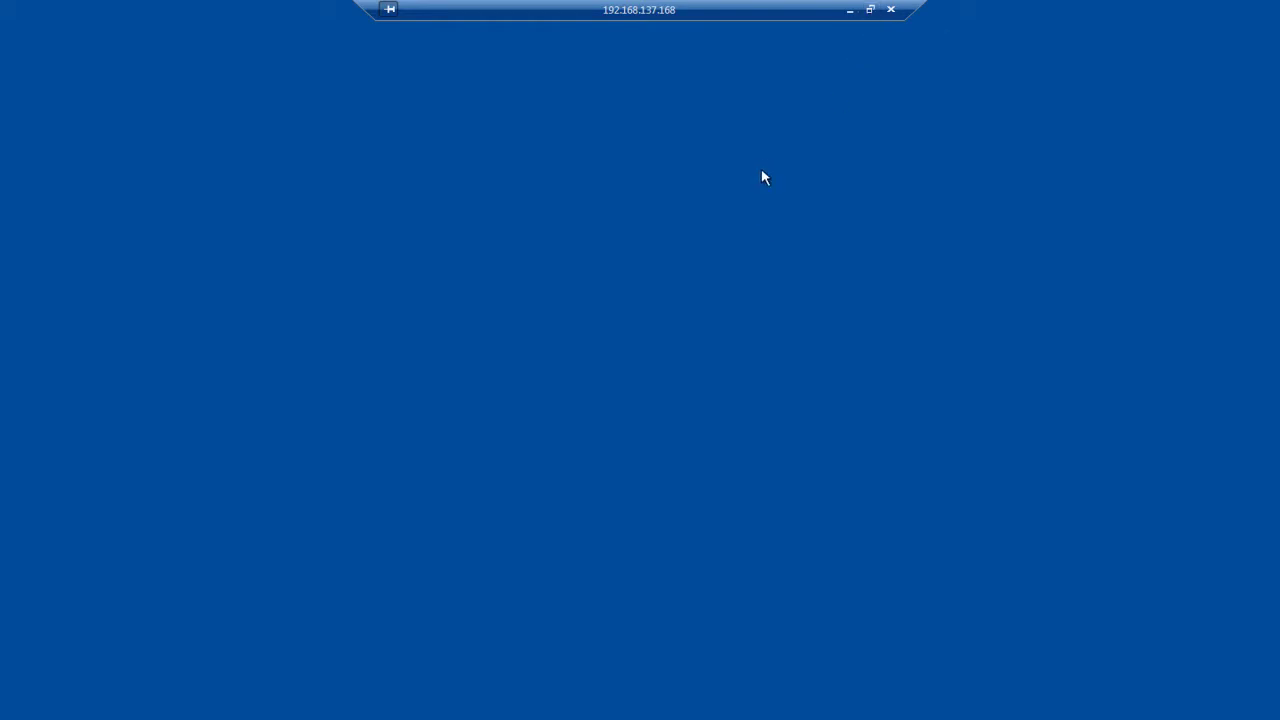
Step: Leave the full-screen remote session for the local desktop, and minimize the Remote Desktop Connection window
left_click(849, 10)
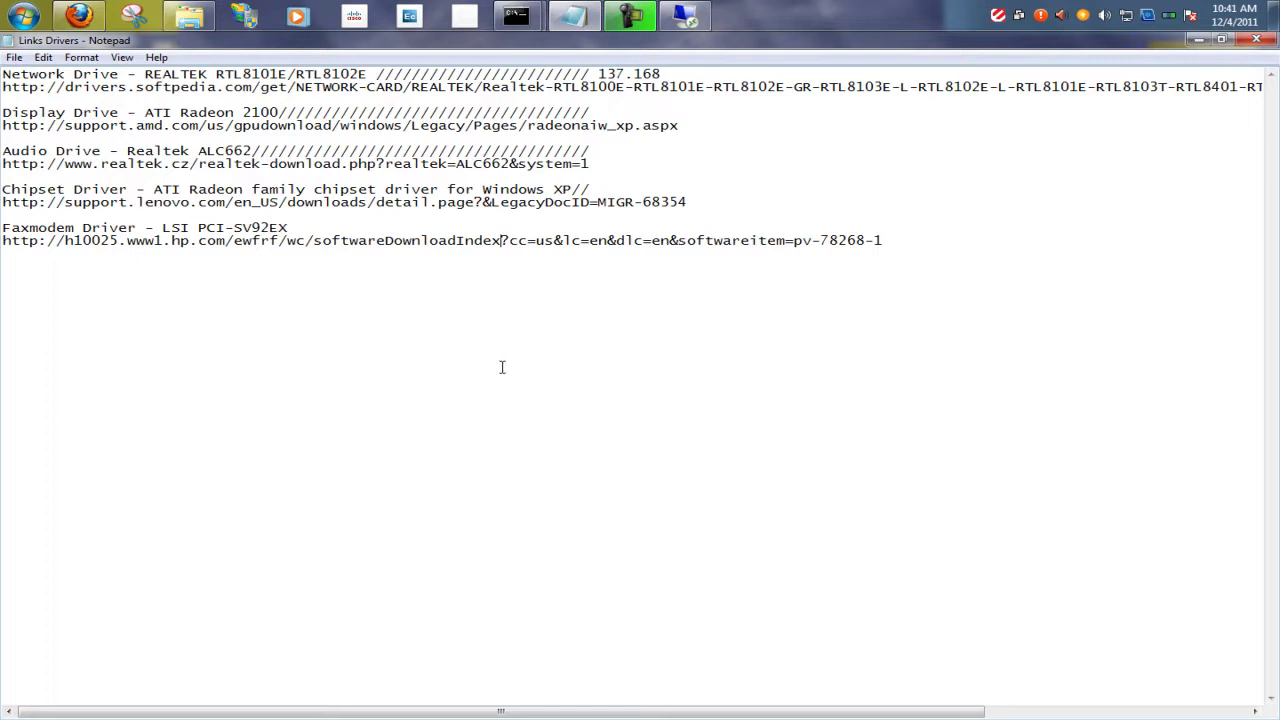
left_click(687, 20)
left_click(708, 480)
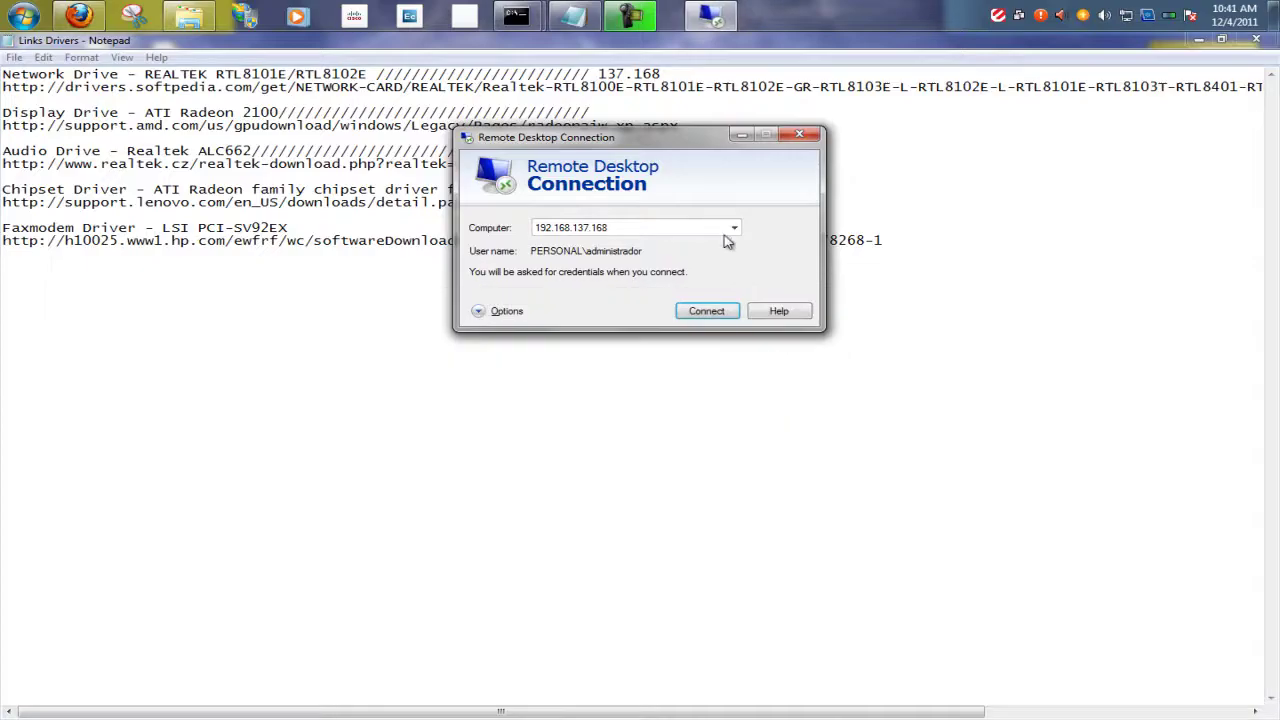
left_click(741, 134)
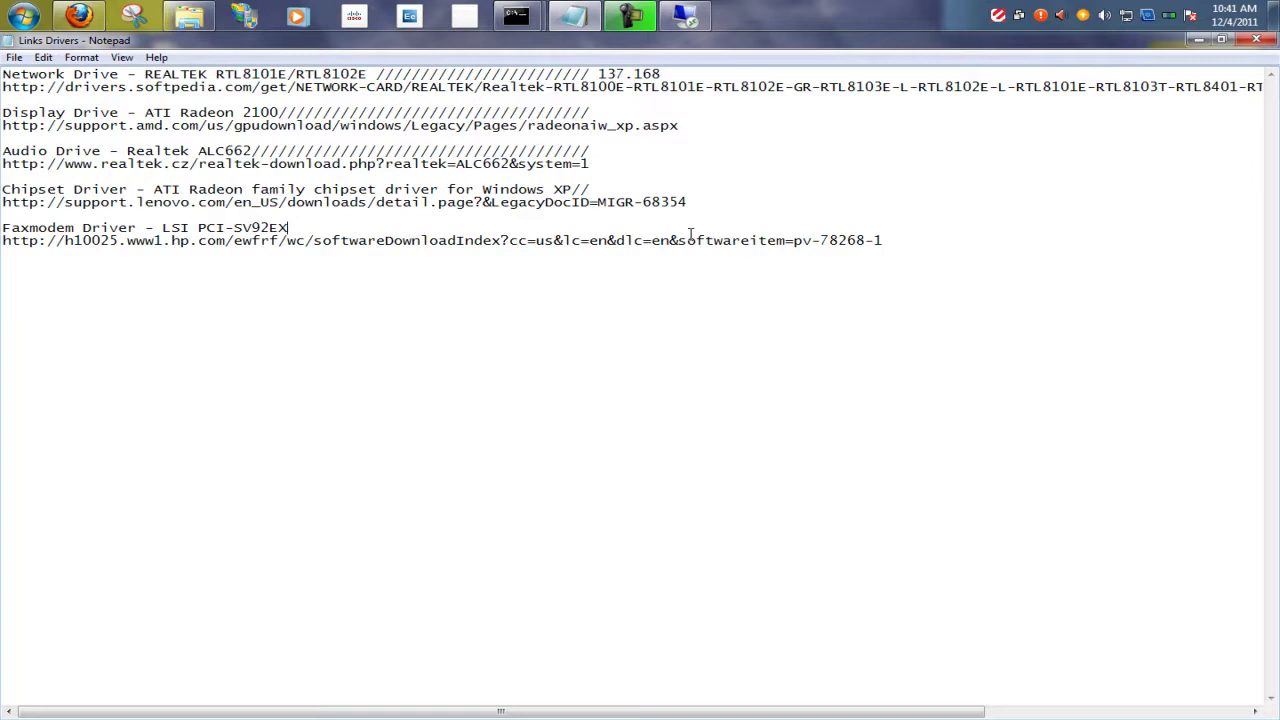
Step: Switch to the Command Prompt and examine the arp -a output for the addresses listed under interface 192.168.137.1
key("alt+Tab")
left_click_drag(403, 131, 539, 375)
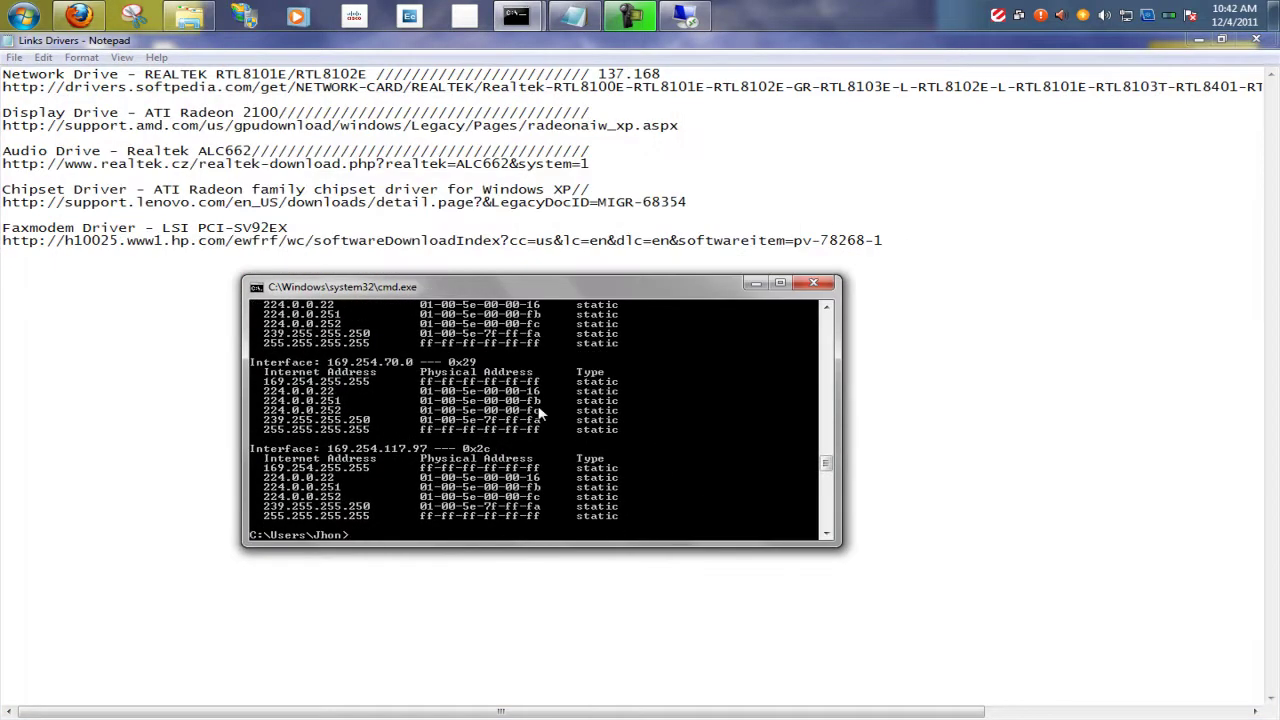
scroll(490, 428, "up", 3)
scroll(488, 420, "up", 10)
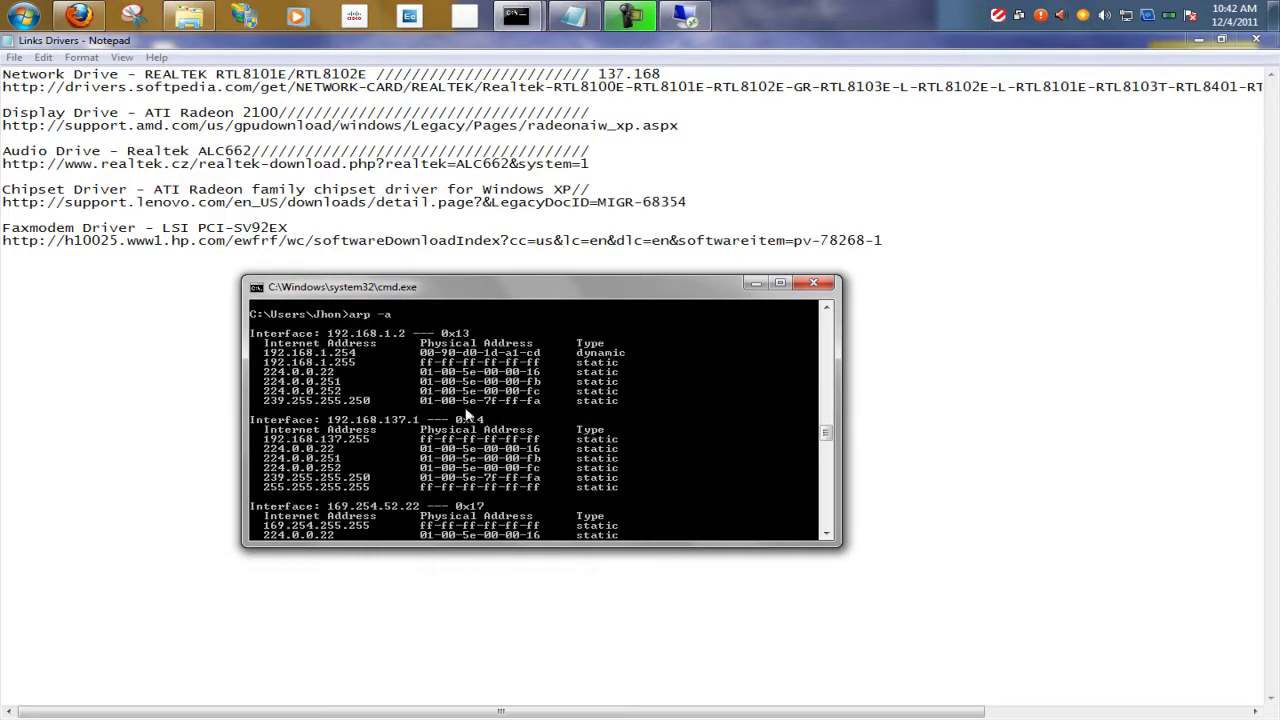
scroll(409, 409, "down", 1)
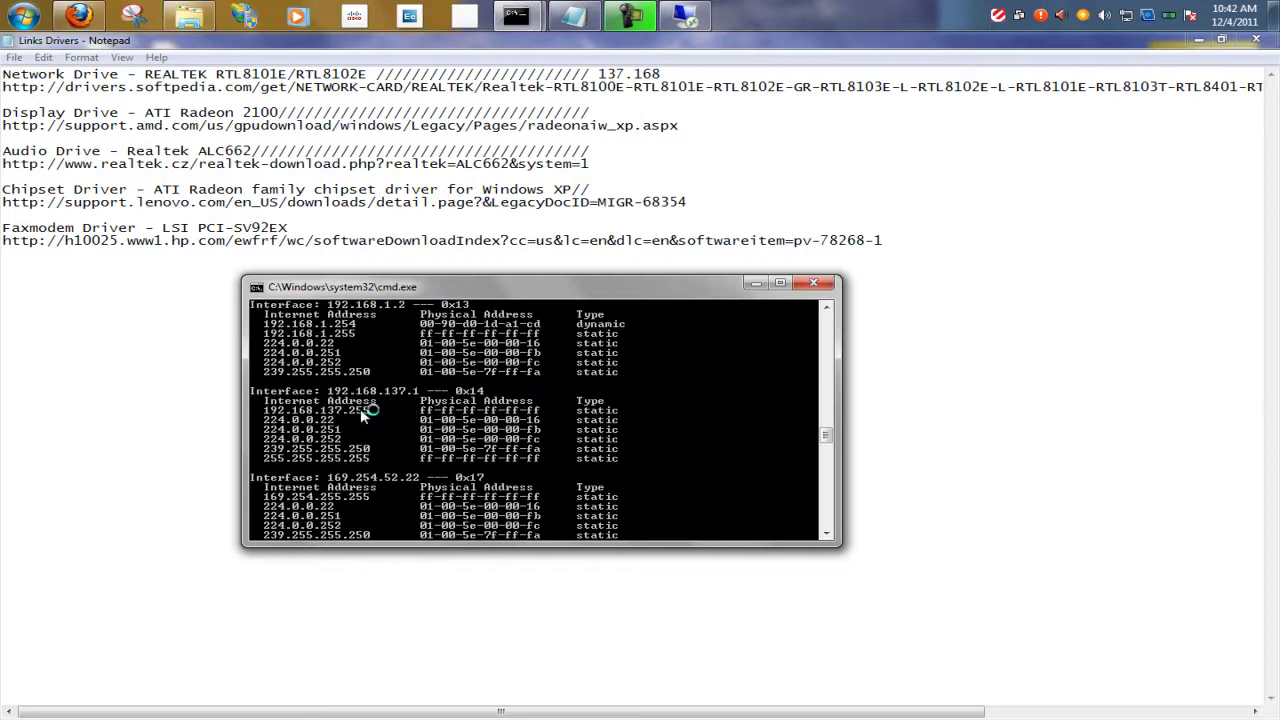
left_click_drag(524, 293, 624, 273)
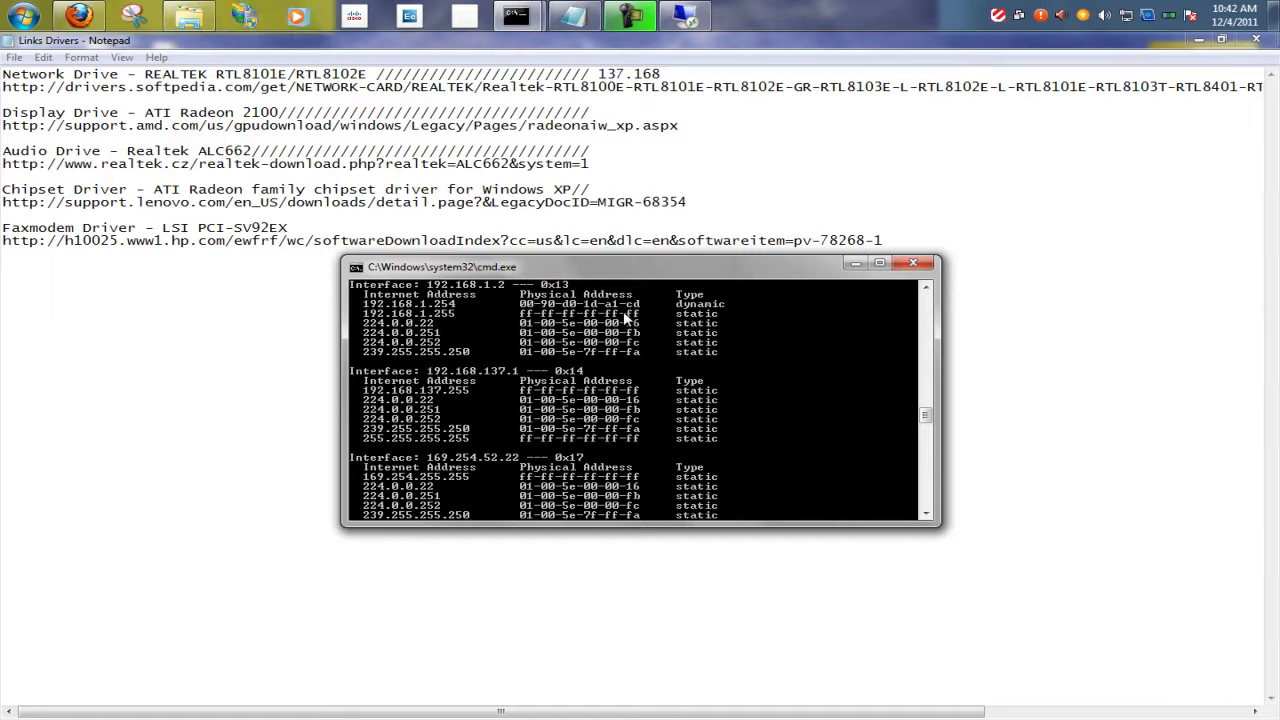
left_click_drag(588, 270, 544, 270)
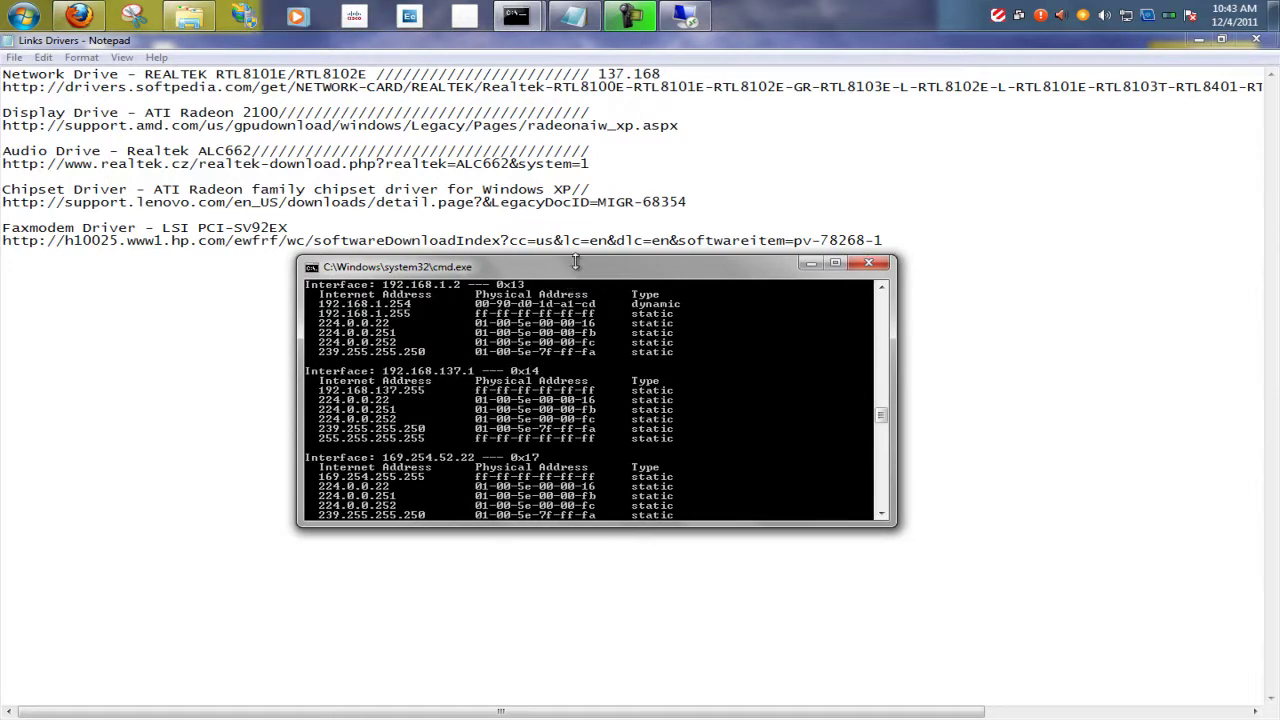
Step: Restore Remote Desktop Connection and start a new connection to the computer 192.168.137.168
left_click(700, 20)
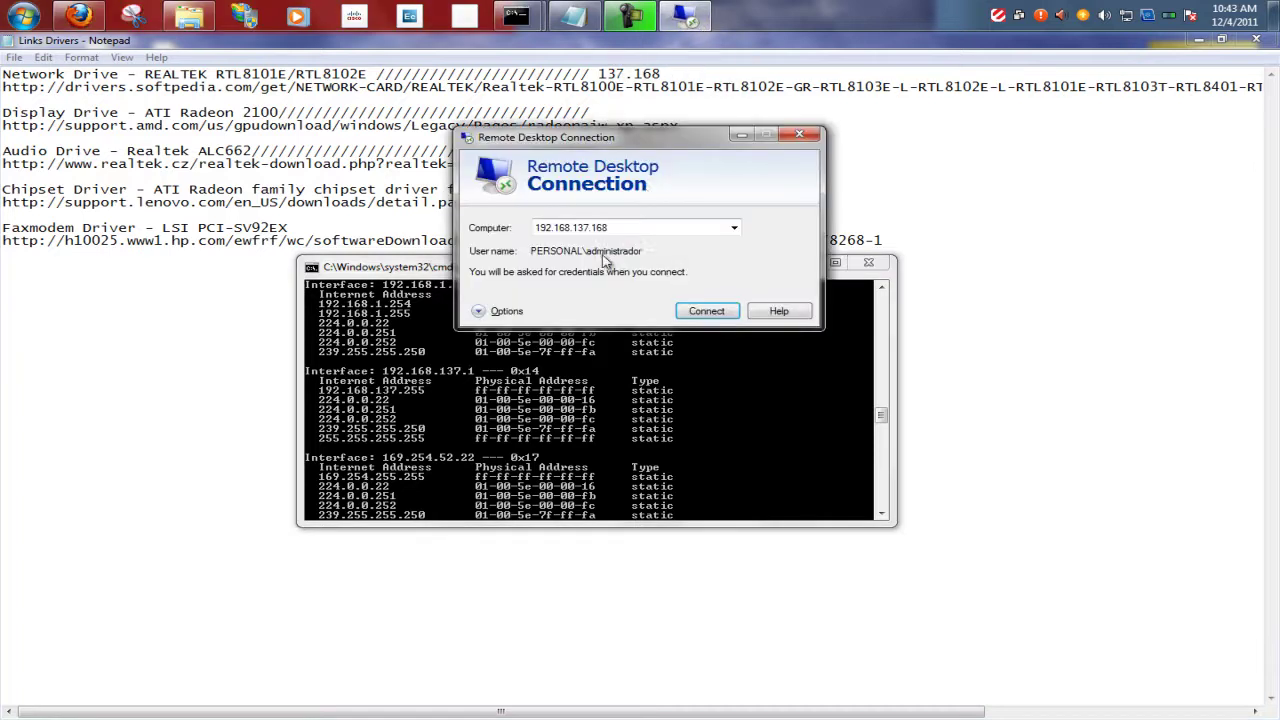
double_click(660, 279)
left_click(681, 279)
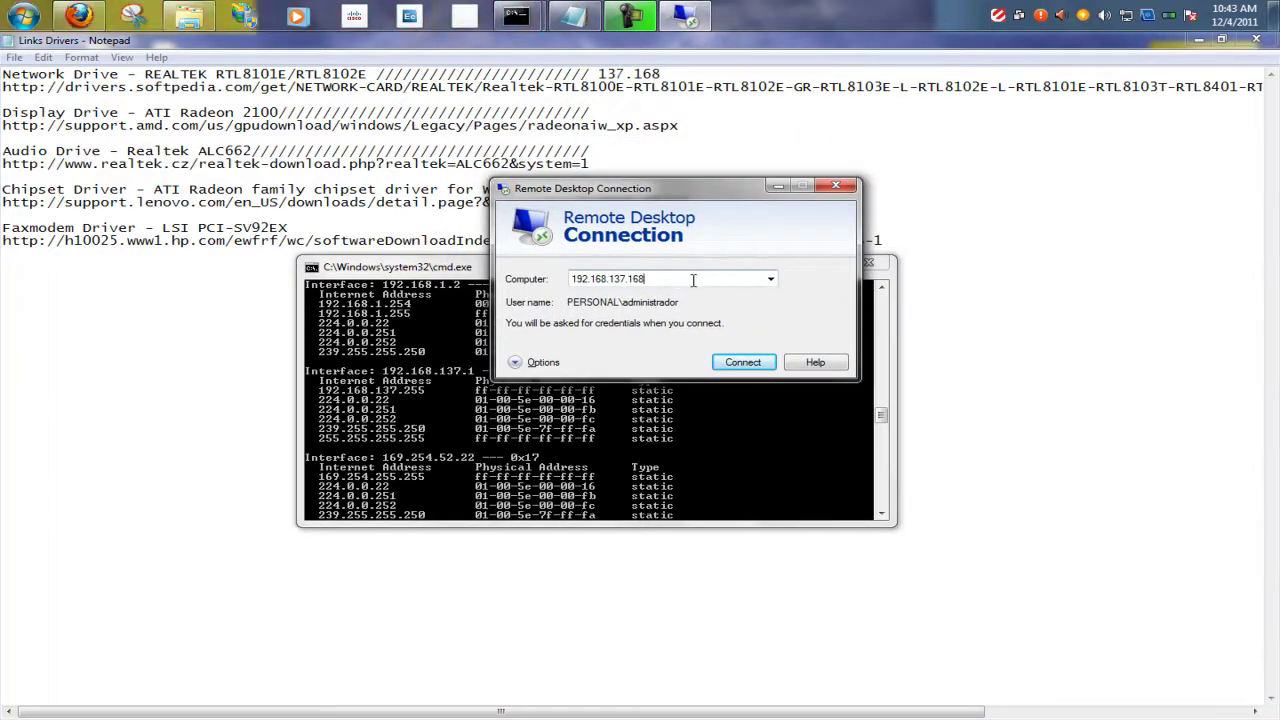
double_click(690, 279)
left_click(705, 279)
left_click(748, 364)
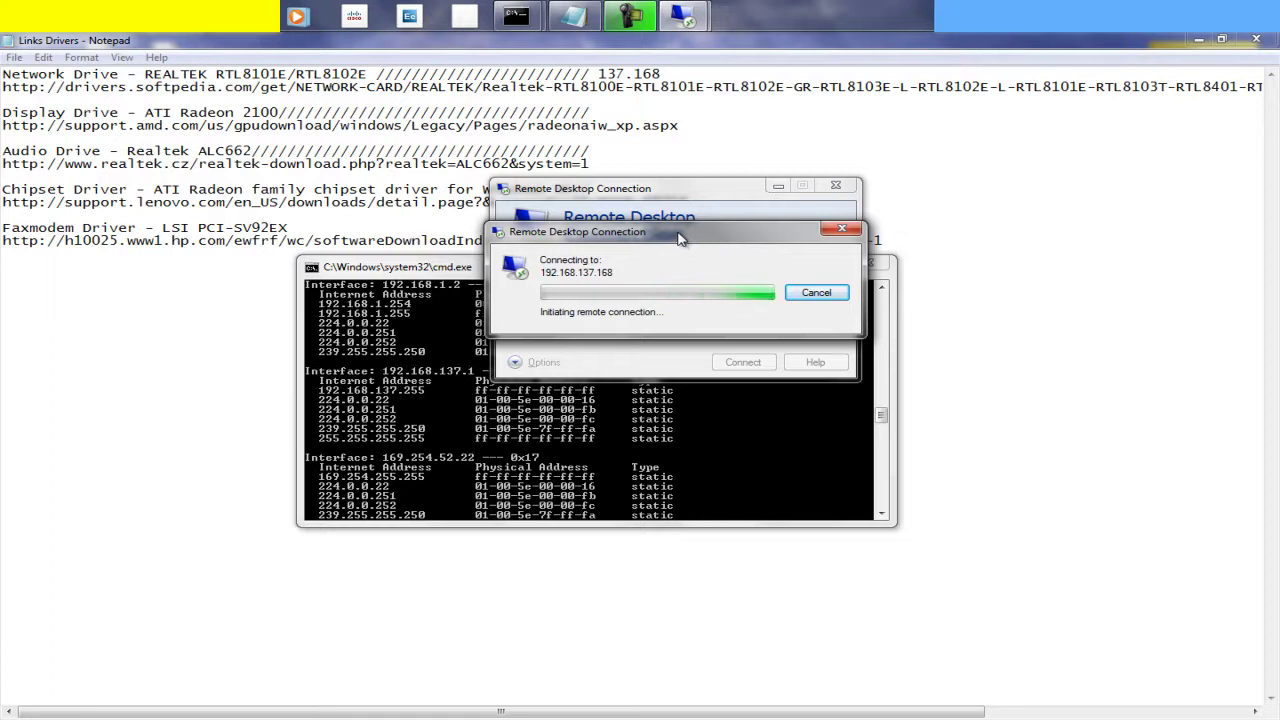
Step: Log on to the remote computer as administrador with the account password, accept disconnecting the other user, and dismiss the antivirus alert
left_click(738, 363)
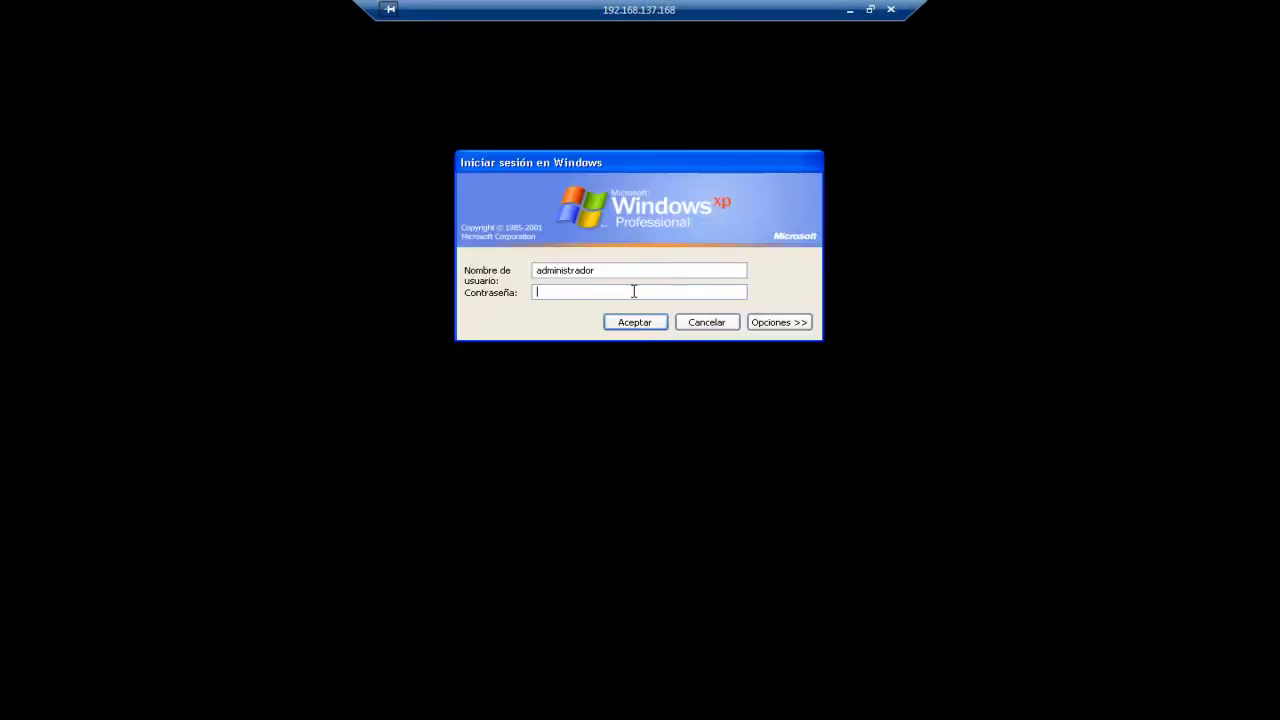
type("*")
key("Return")
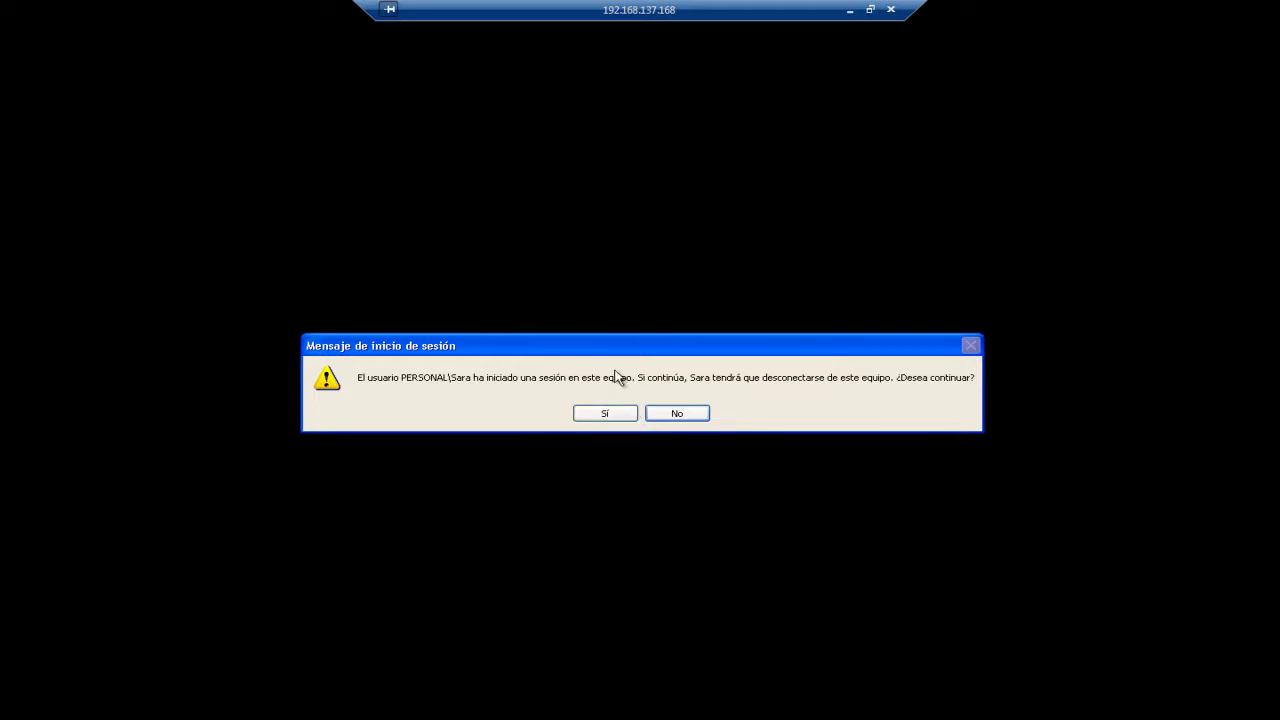
left_click(615, 411)
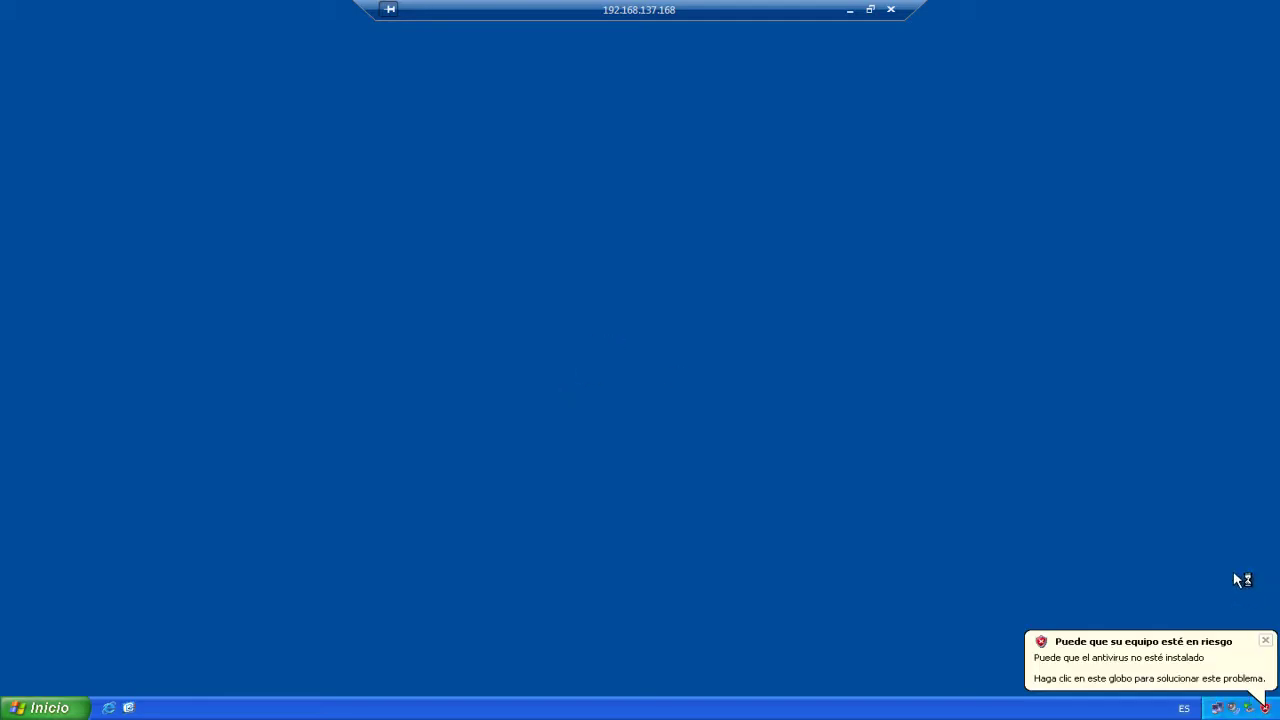
left_click(1268, 639)
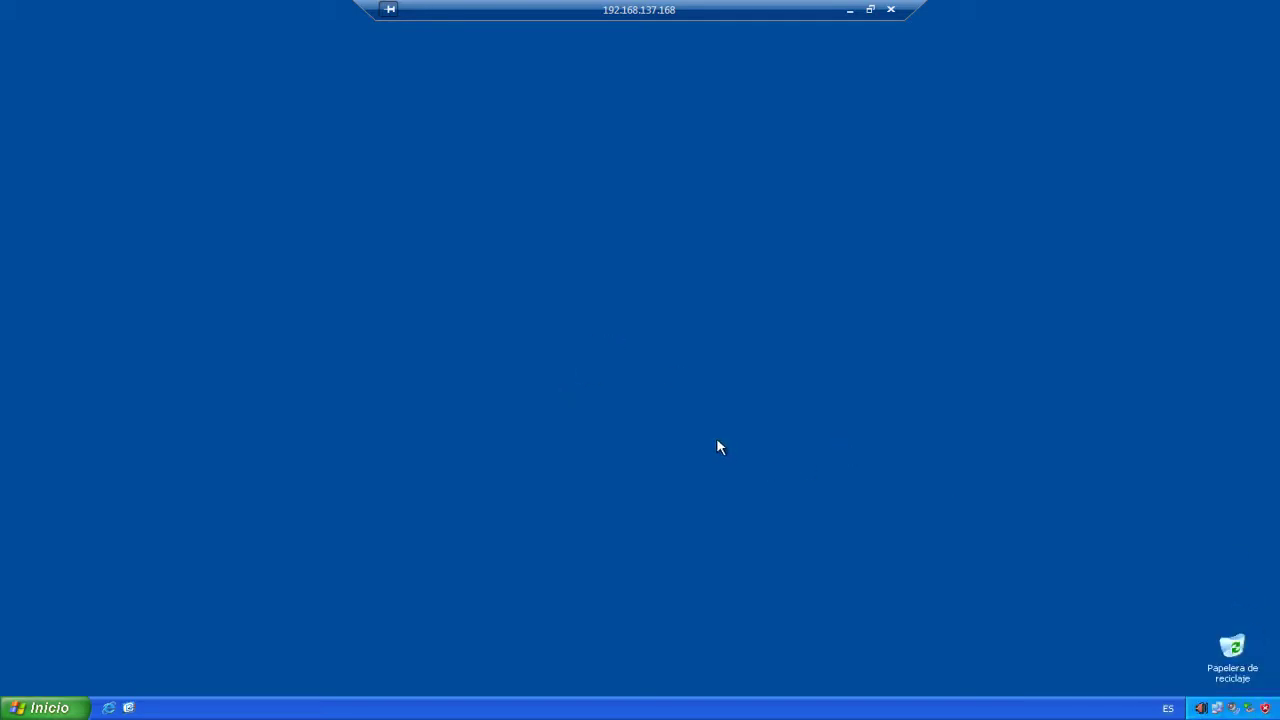
left_click(38, 707)
left_click(686, 505)
key("super")
left_click(564, 457)
key("super")
left_click(1240, 528)
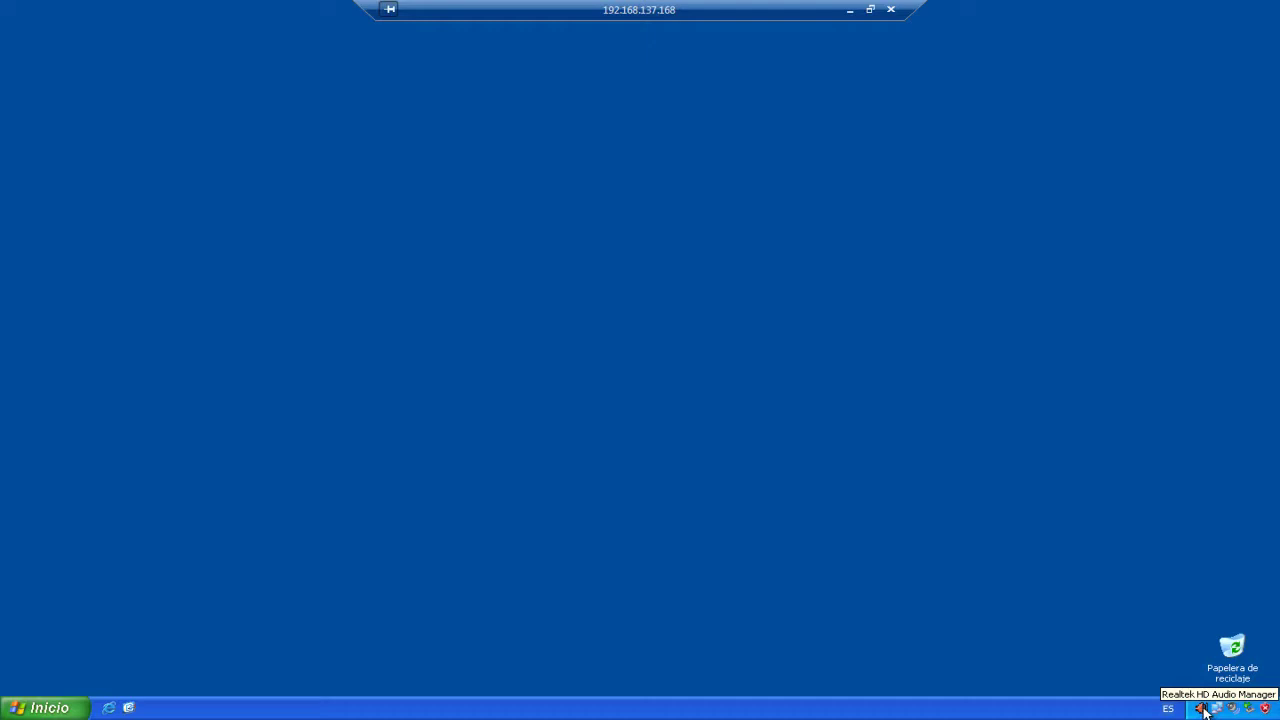
right_click(363, 307)
left_click(429, 331)
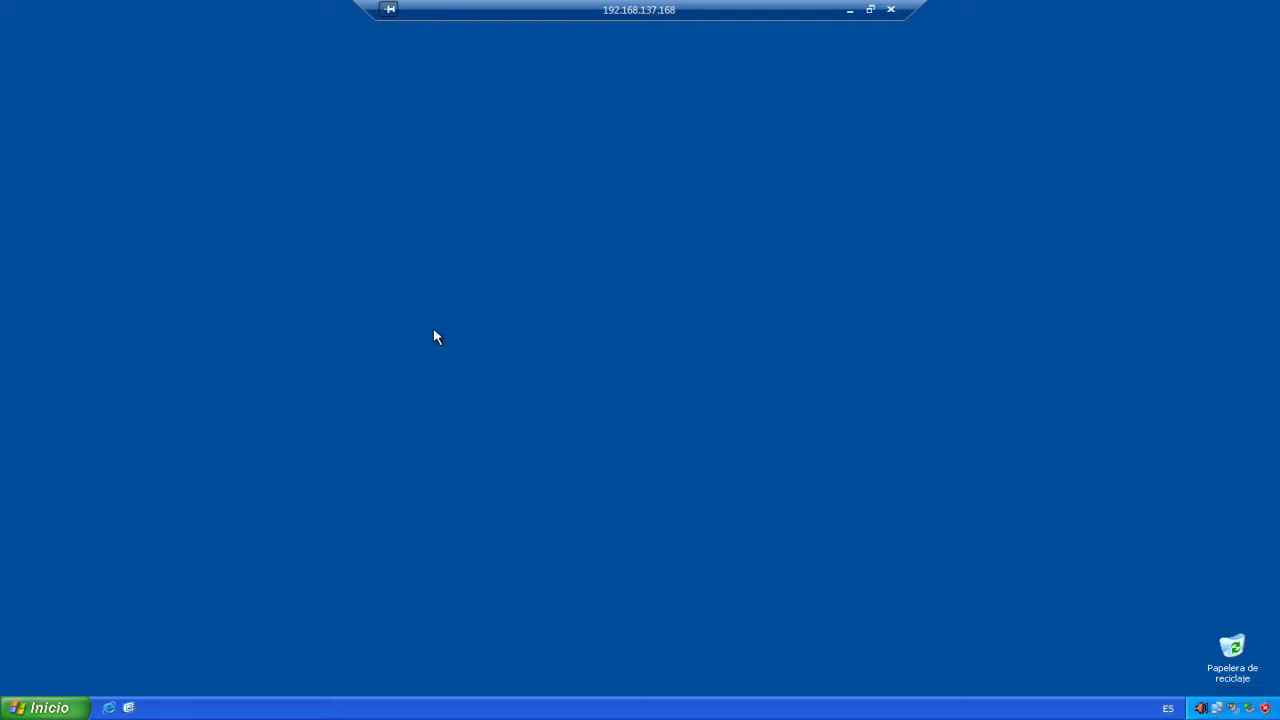
Step: Open the remote computer's Task Manager and log off the other user's disconnected session from the list of users
right_click(437, 708)
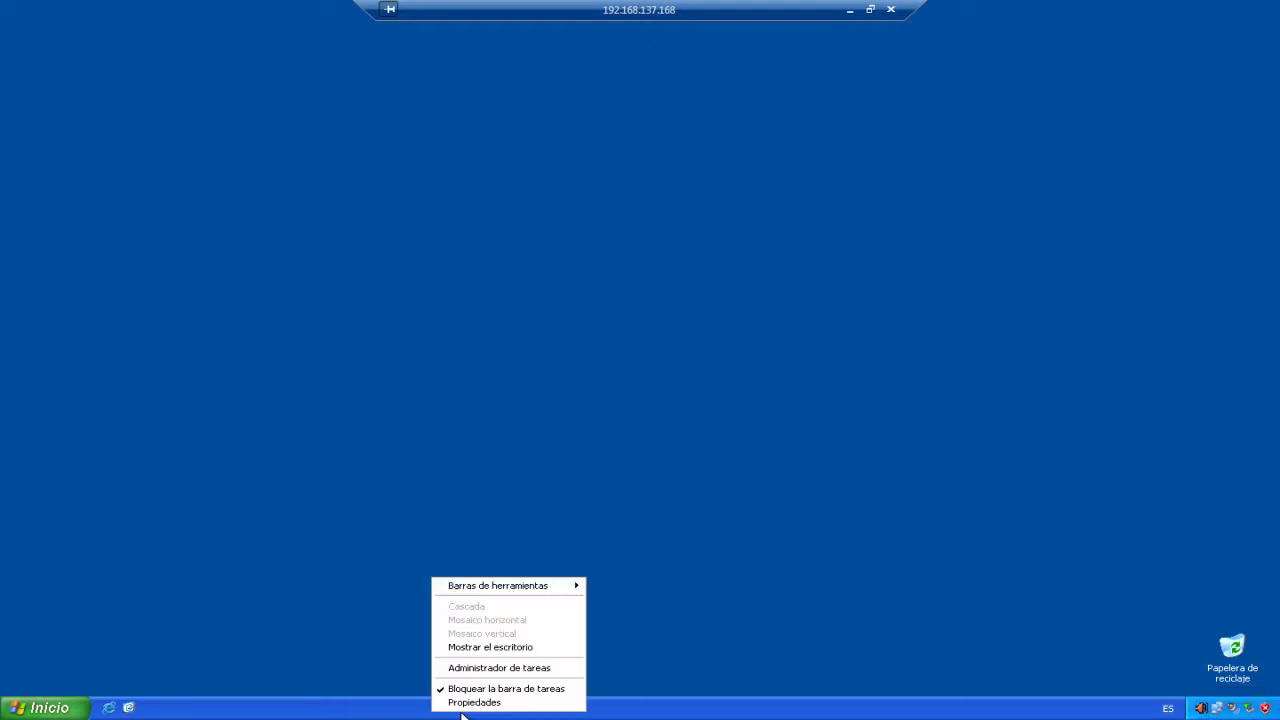
left_click(515, 666)
left_click(290, 61)
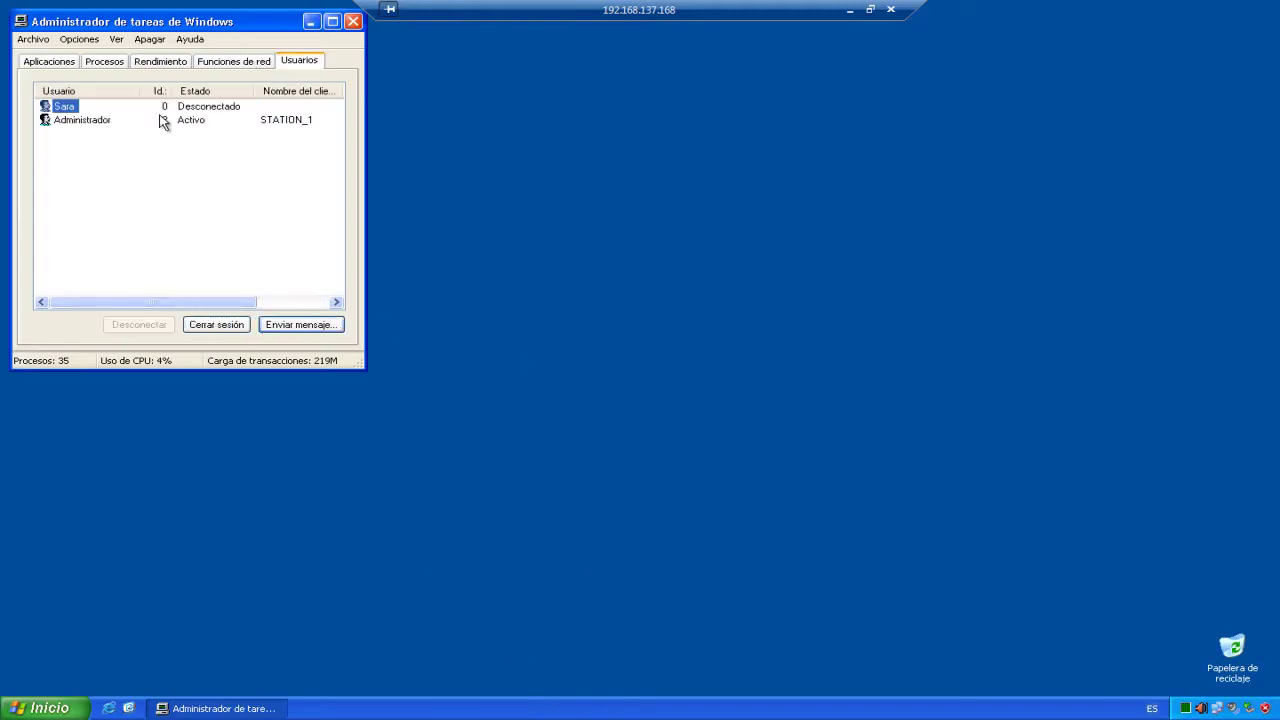
right_click(68, 108)
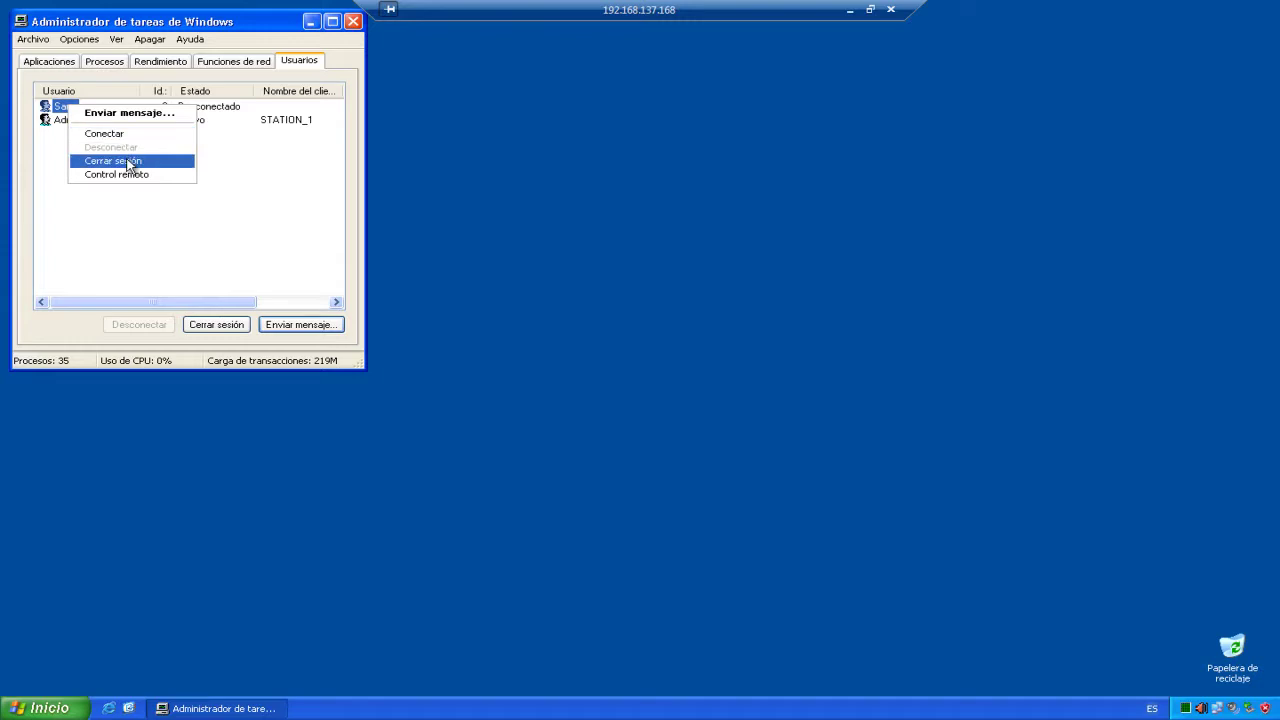
left_click(120, 161)
left_click(606, 401)
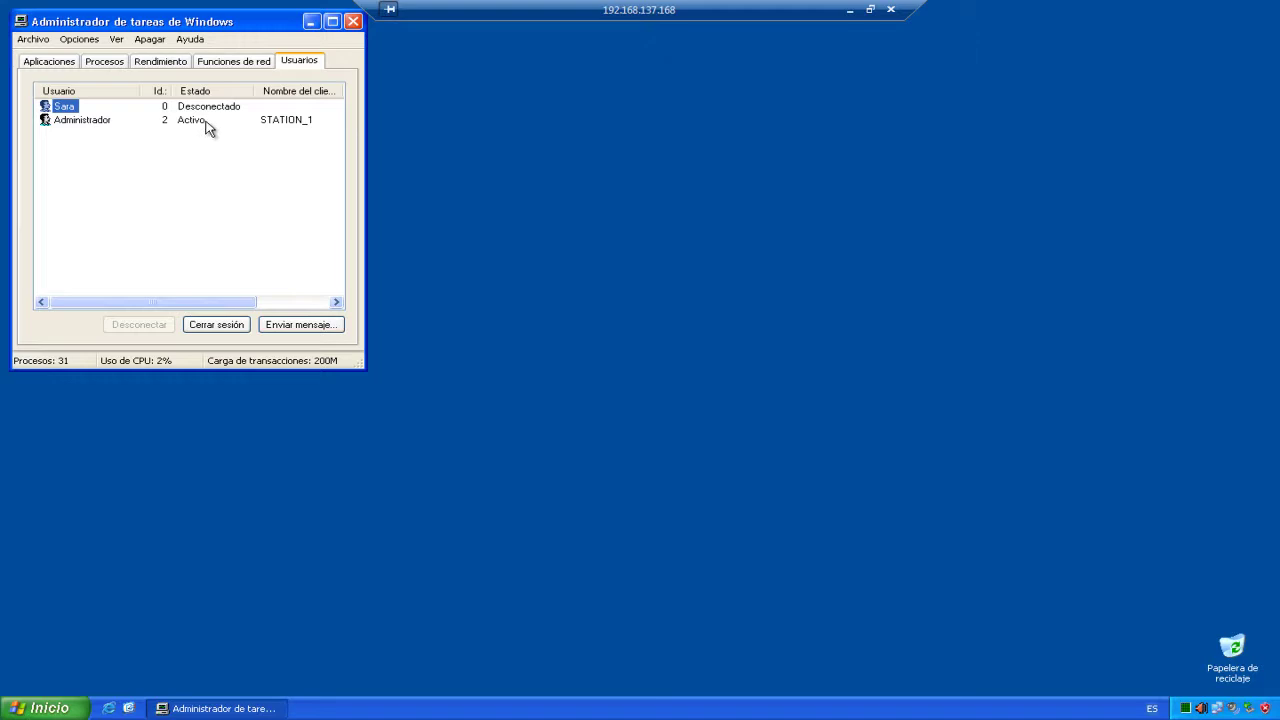
Step: Turn on the Task Manager option Ocultar al estar minimizado and minimize its window
left_click(312, 22)
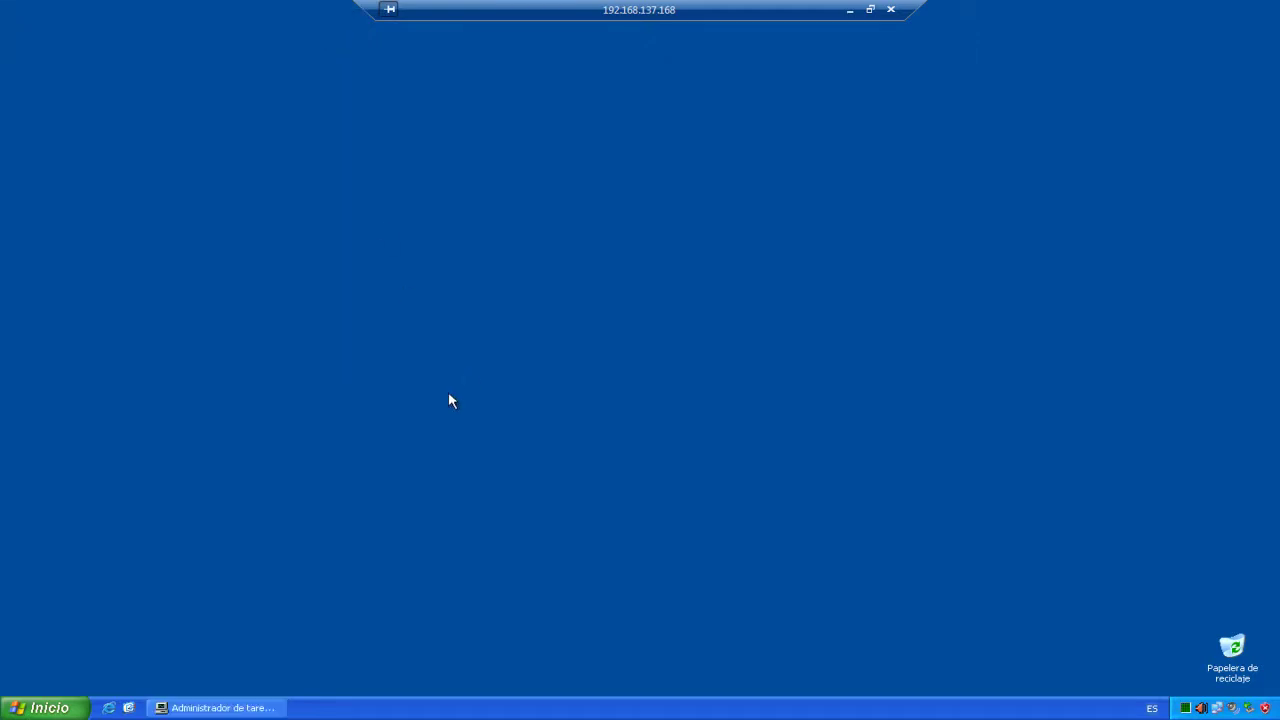
left_click(205, 705)
left_click(79, 39)
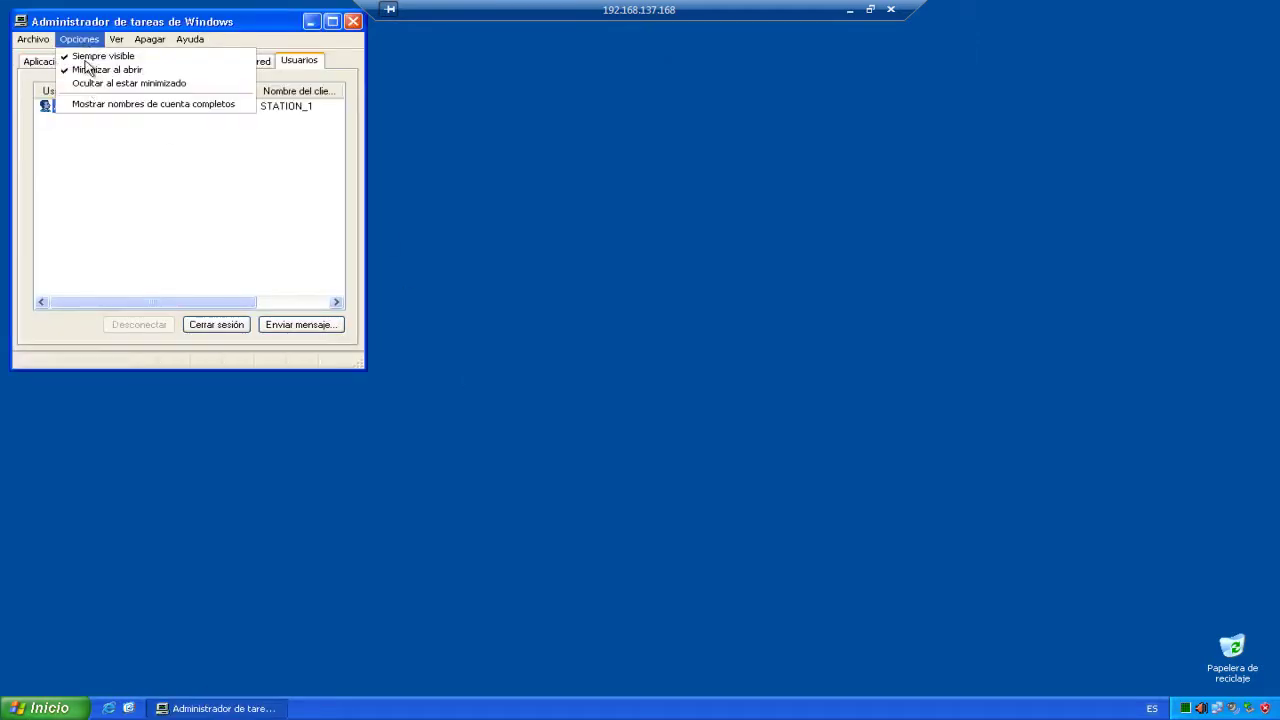
left_click(87, 85)
left_click(312, 22)
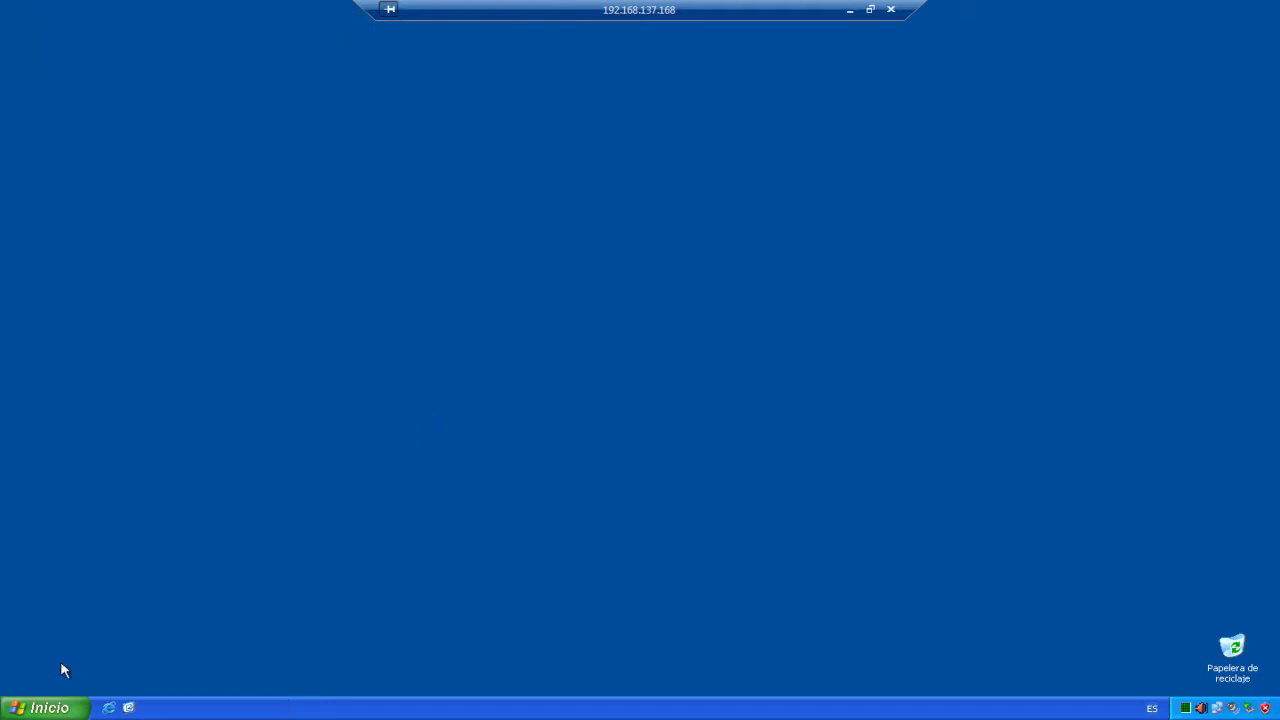
Step: Open Device Manager from the hardware settings in System Properties, and place its window beside the properties dialog
left_click(45, 708)
right_click(236, 466)
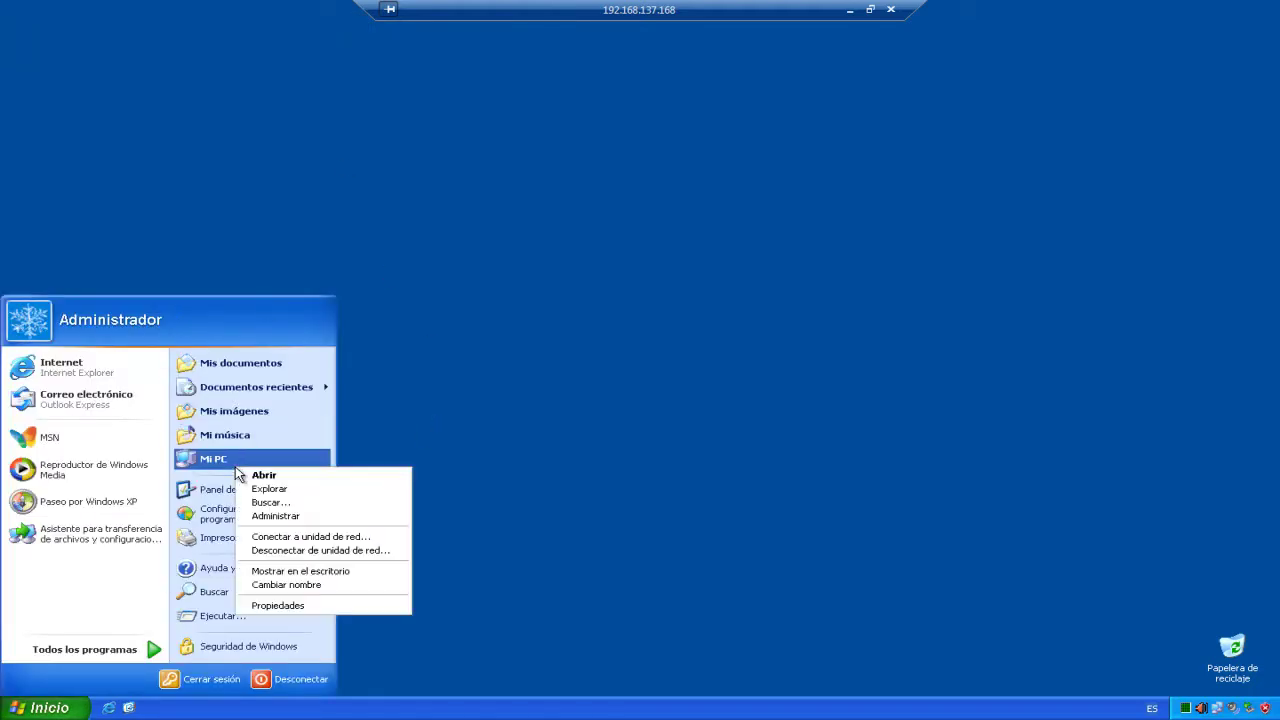
left_click(310, 605)
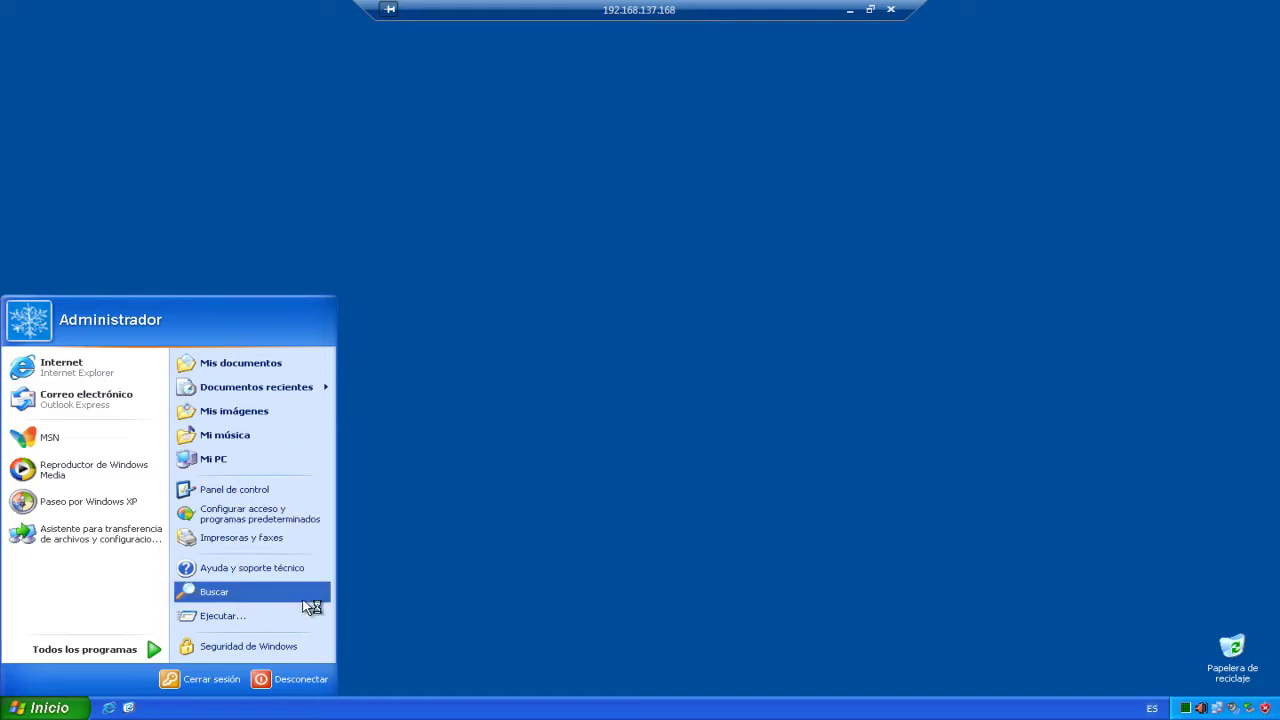
left_click(311, 168)
left_click(357, 254)
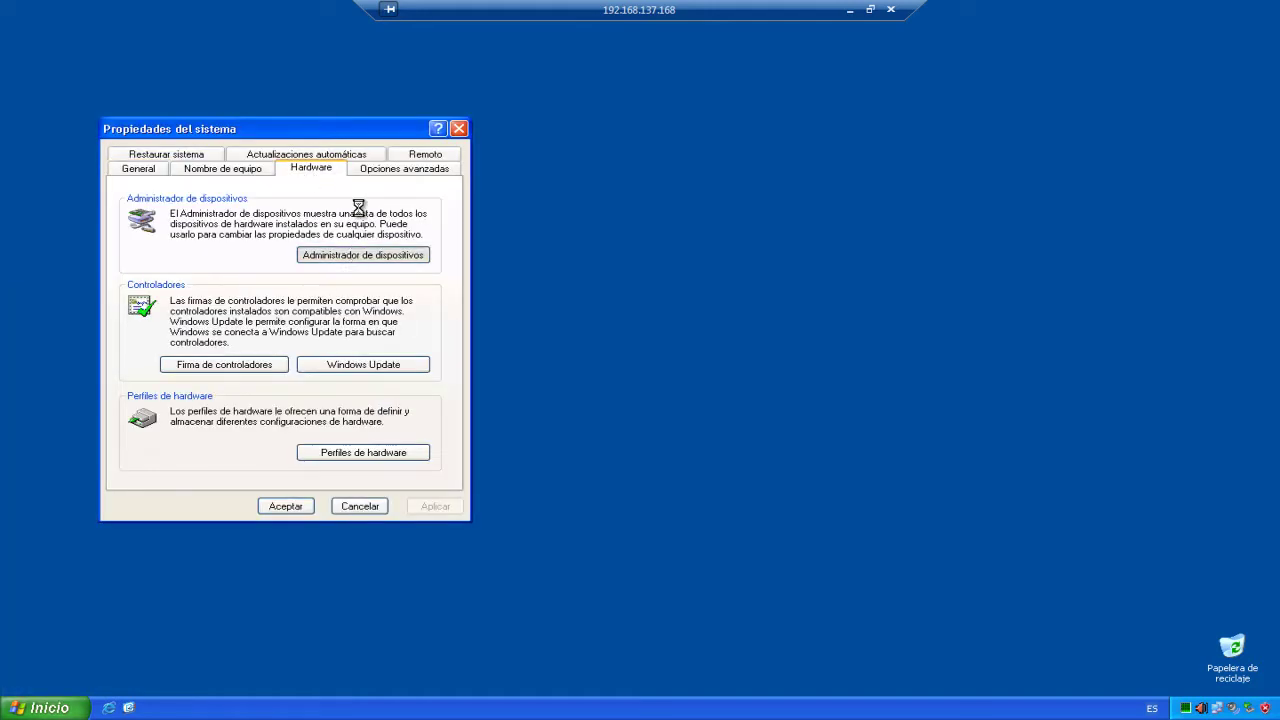
left_click_drag(227, 49, 651, 171)
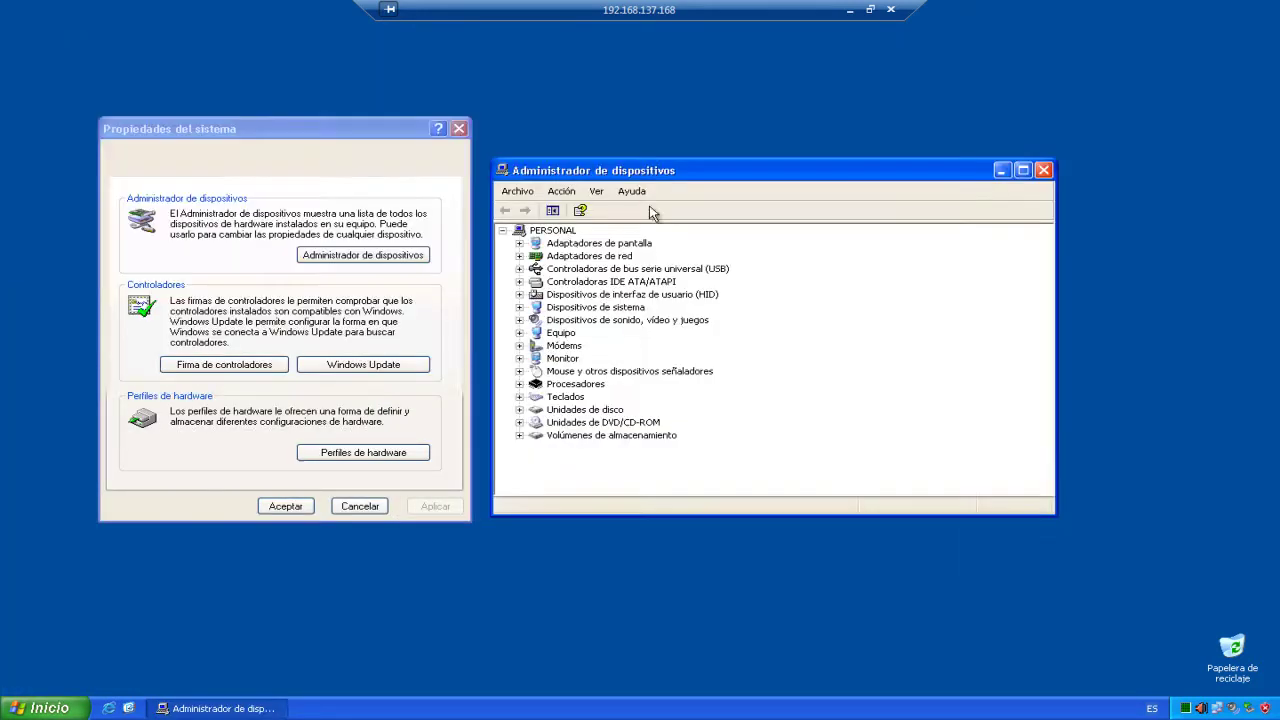
Step: Examine the sound, modem, computer, network and display device categories, and close Device Manager and System Properties
left_click(519, 320)
left_click(519, 320)
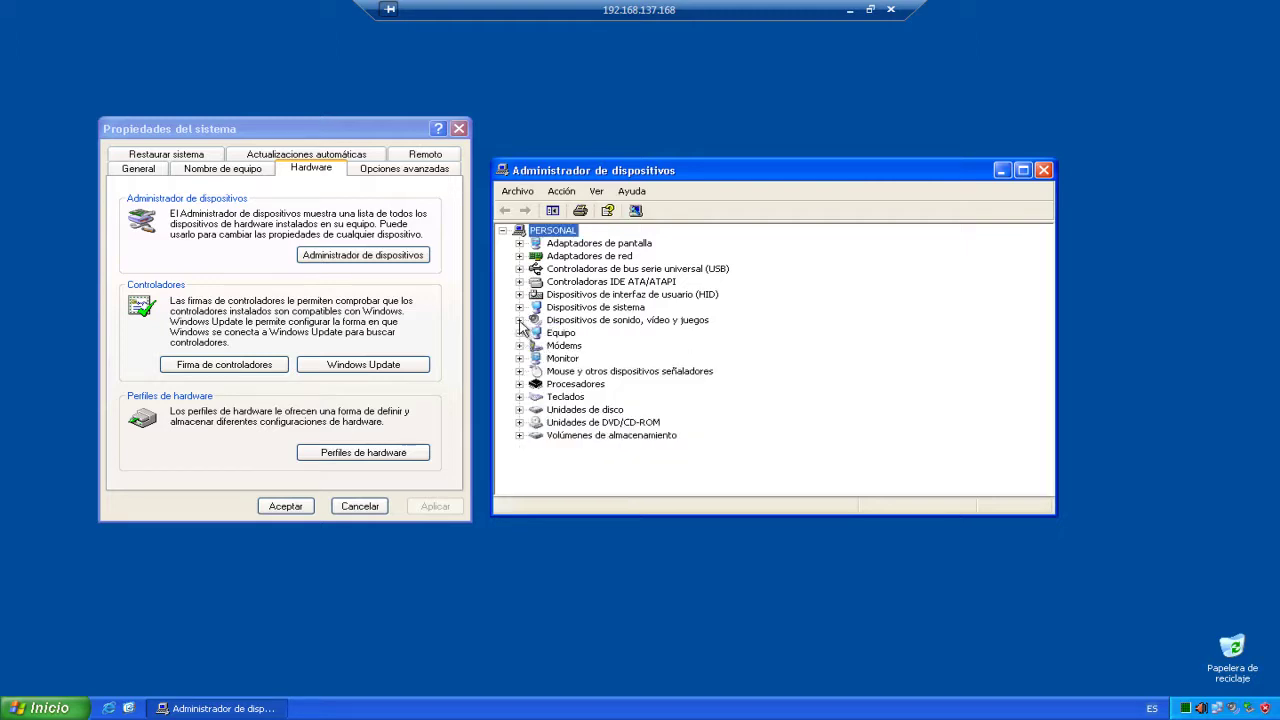
left_click(519, 345)
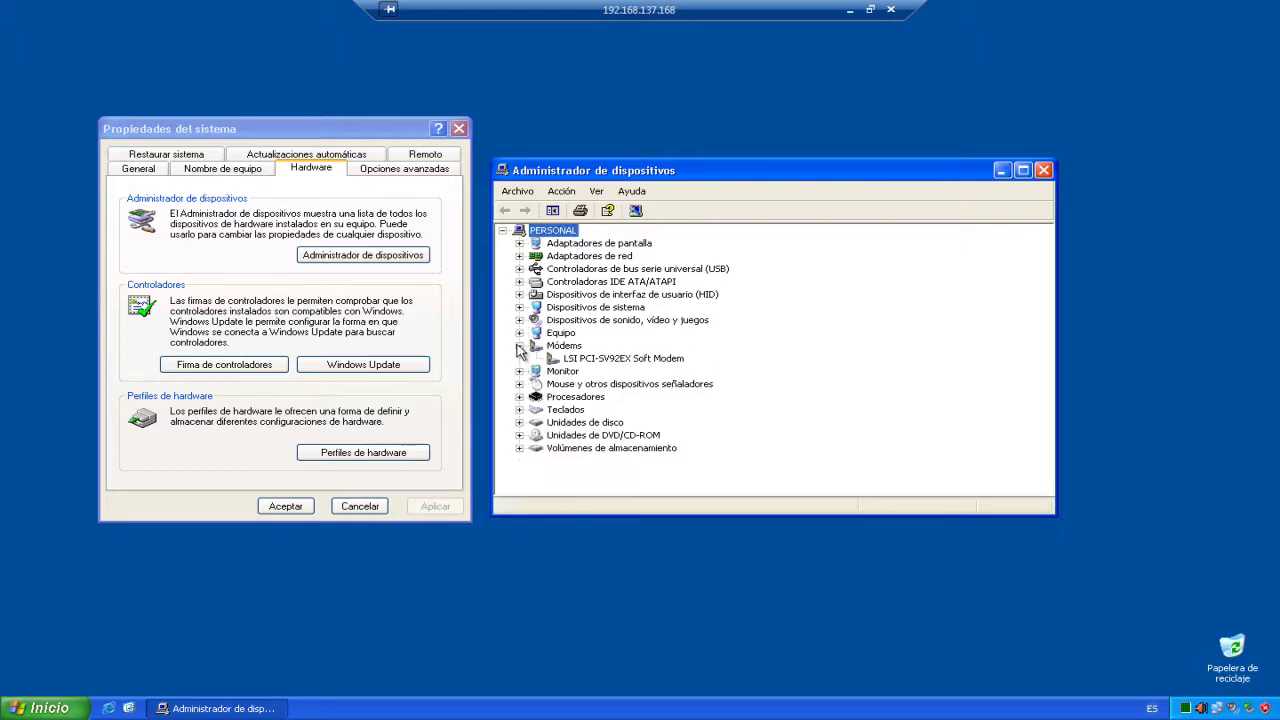
left_click(519, 345)
left_click(519, 332)
left_click(519, 332)
left_click(519, 256)
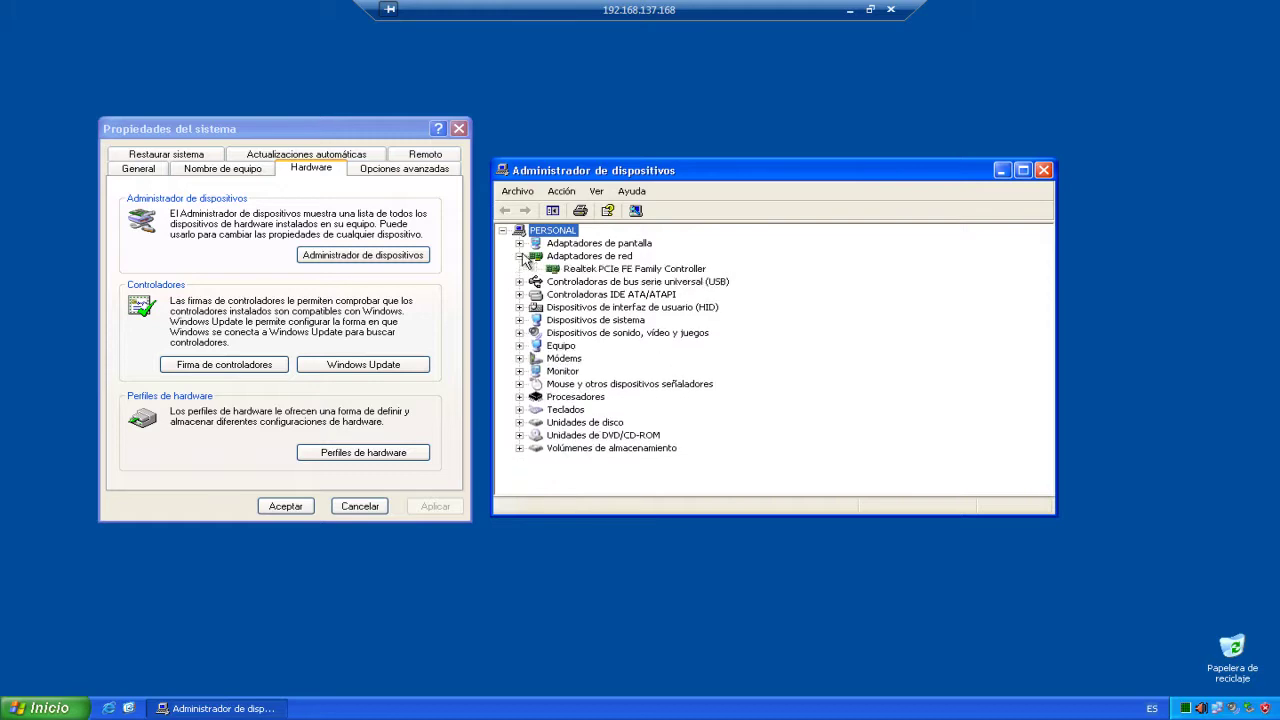
left_click(519, 243)
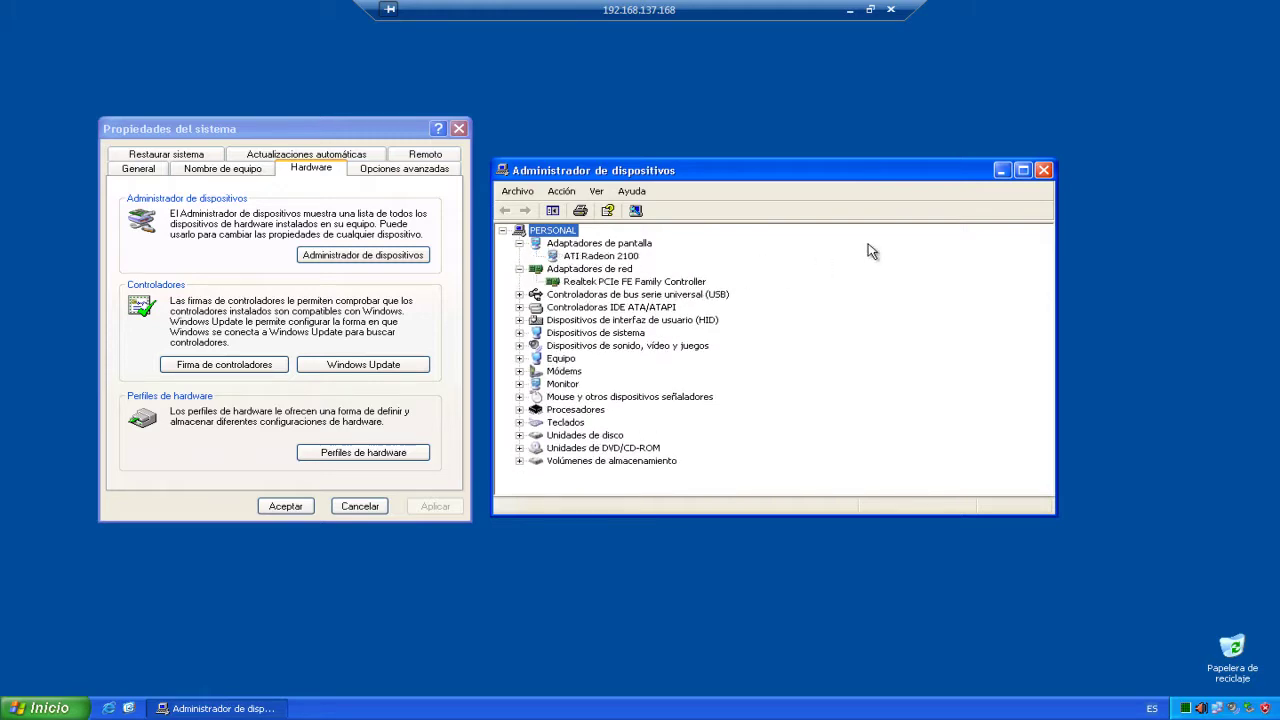
left_click(1043, 170)
left_click(288, 506)
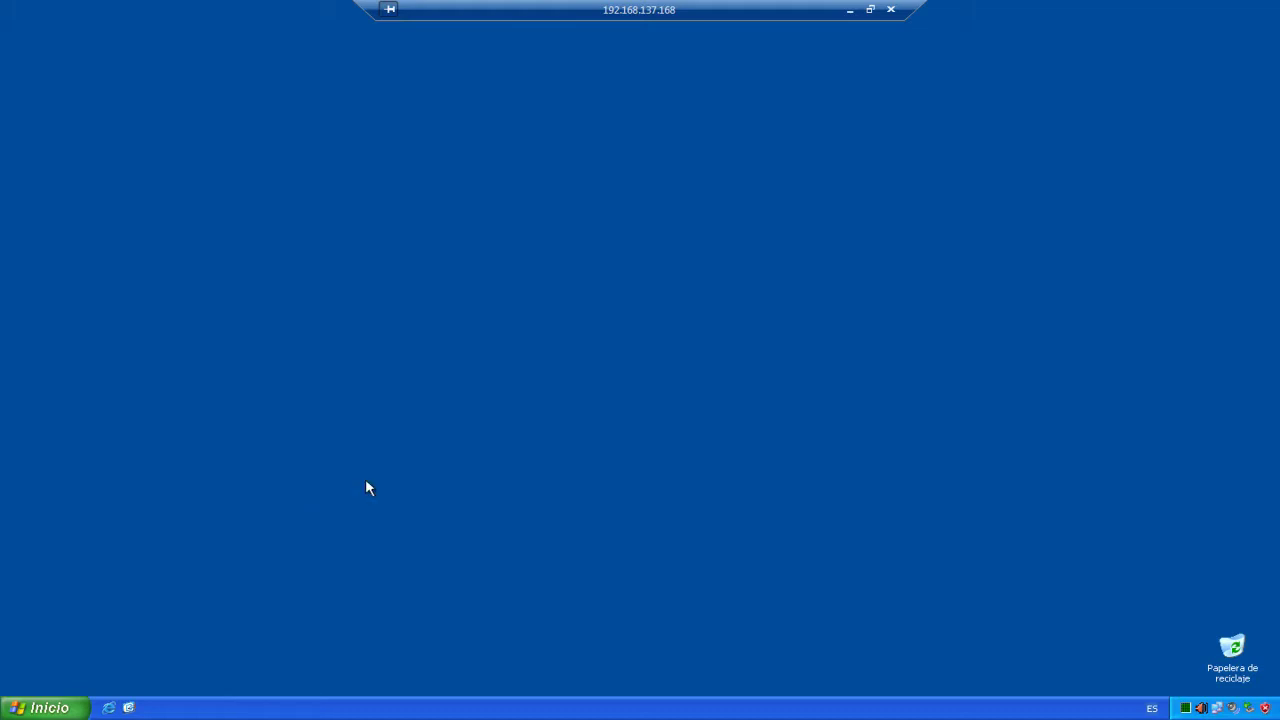
Step: Open the Compaq CQ2402LA Drivers Windows XP folder on local disk D:
key("super")
left_click(262, 456)
double_click(510, 228)
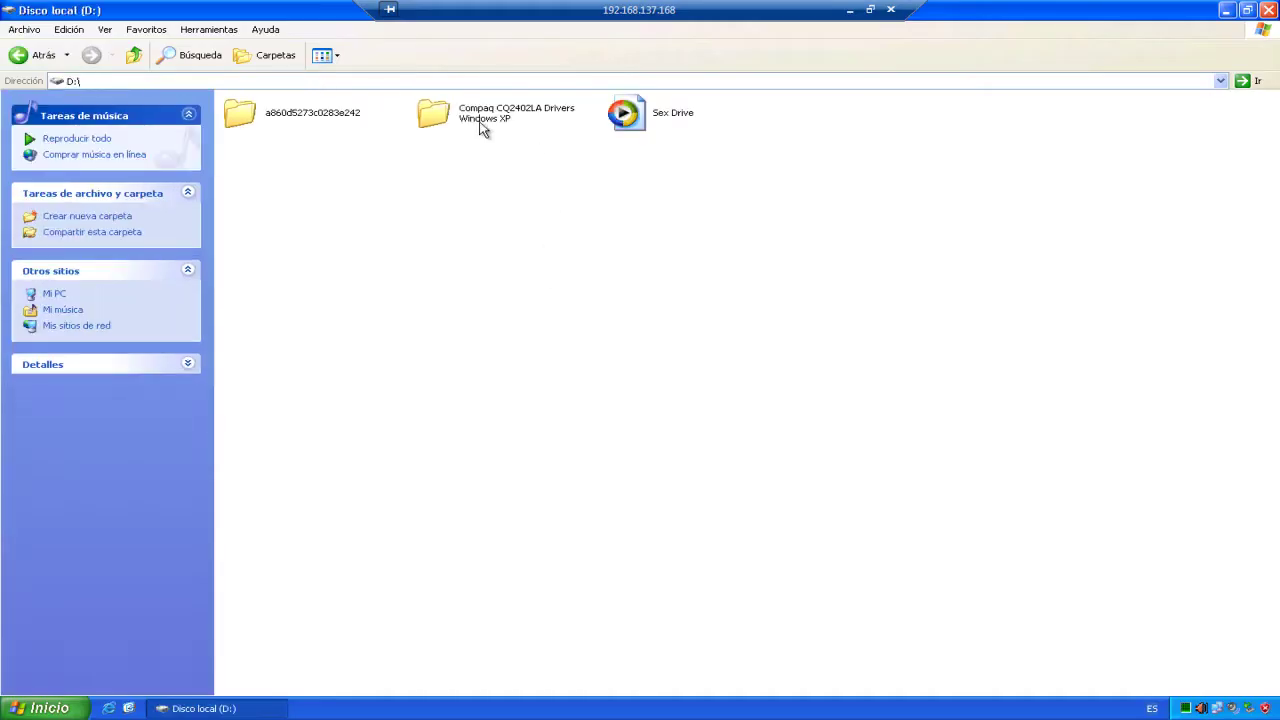
key("c")
key("Return")
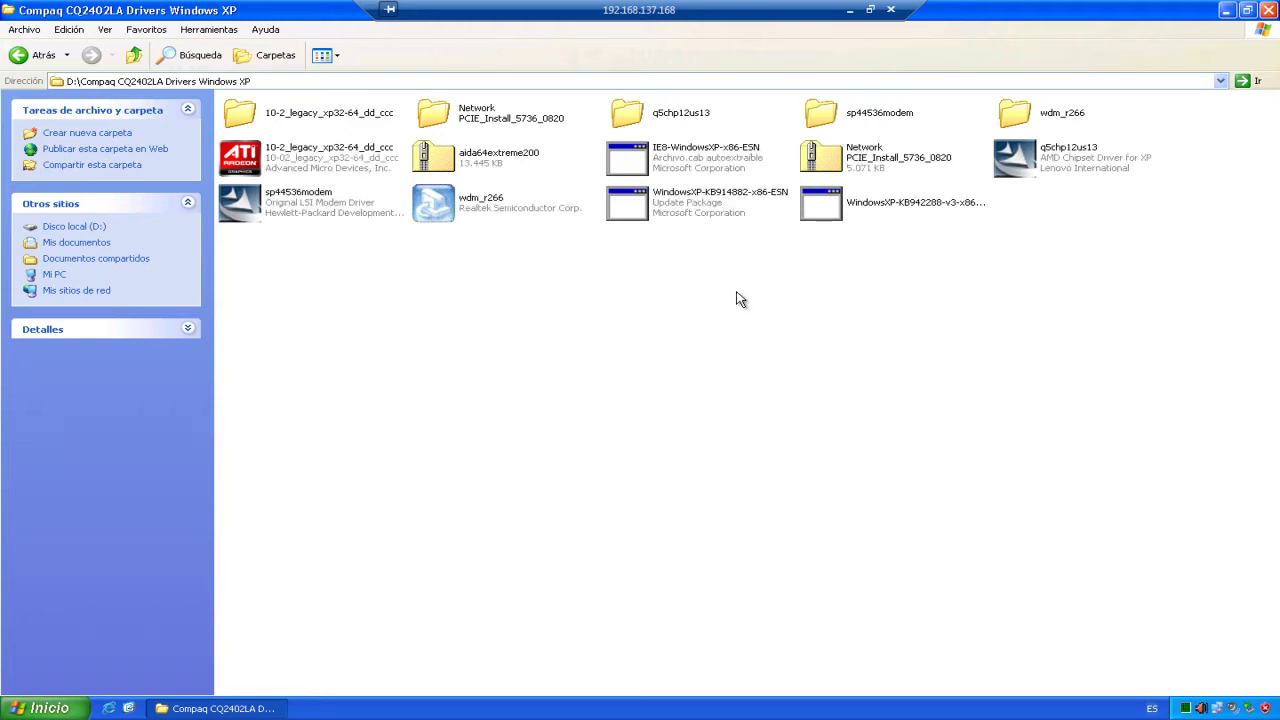
Step: Examine the Windows edition, service pack and processor information in System Properties, view its hardware settings, and close the dialog
left_click(40, 708)
right_click(262, 462)
left_click(362, 604)
left_click_drag(330, 118, 654, 254)
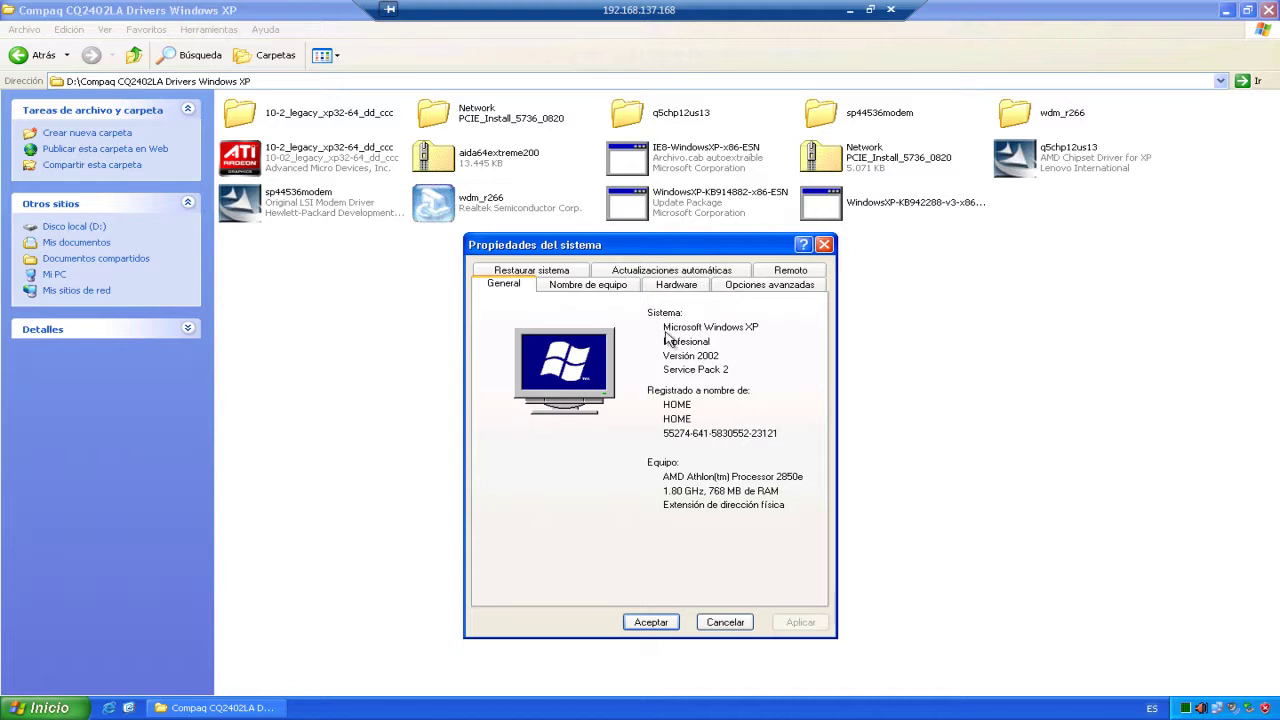
left_click_drag(672, 251, 604, 250)
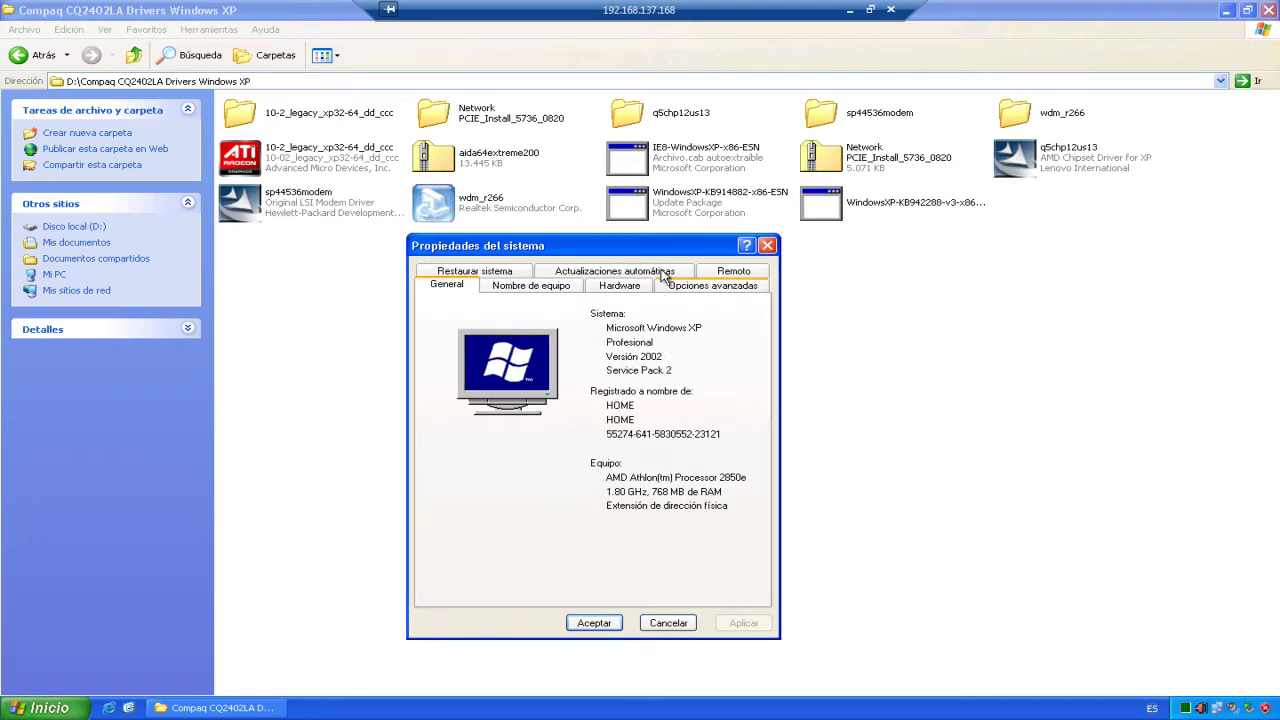
left_click_drag(662, 253, 700, 267)
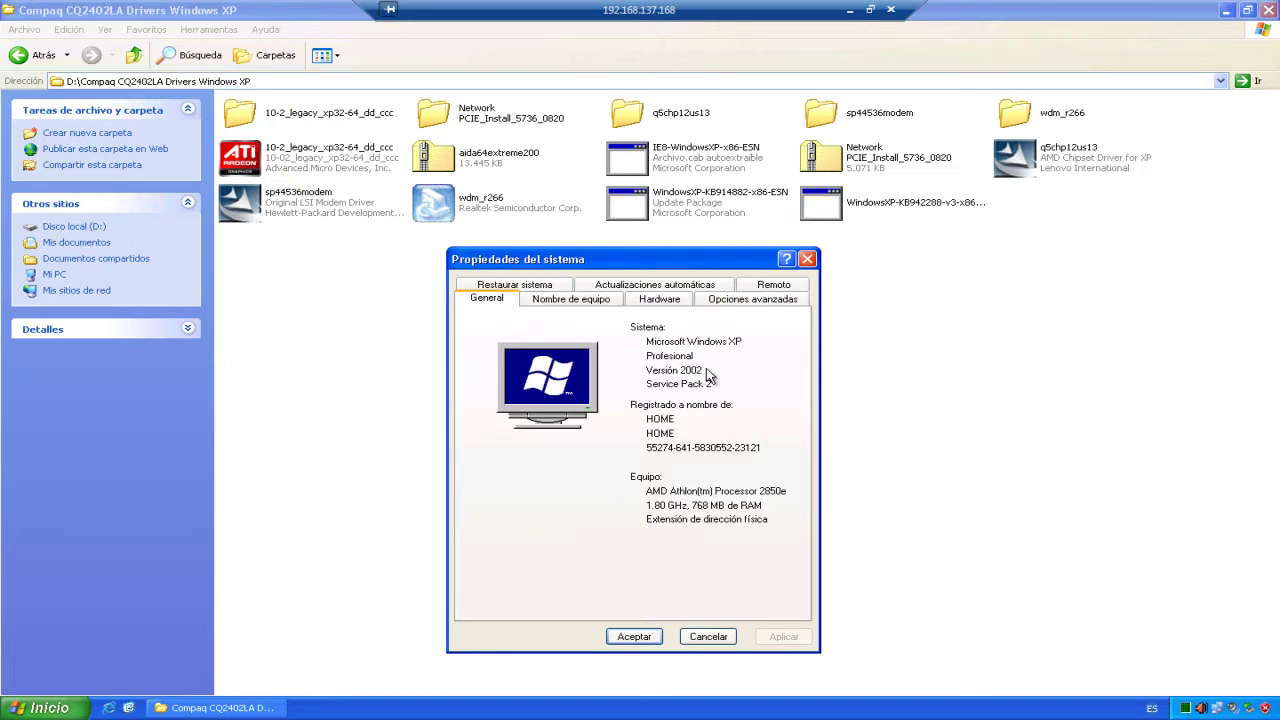
left_click_drag(679, 261, 762, 244)
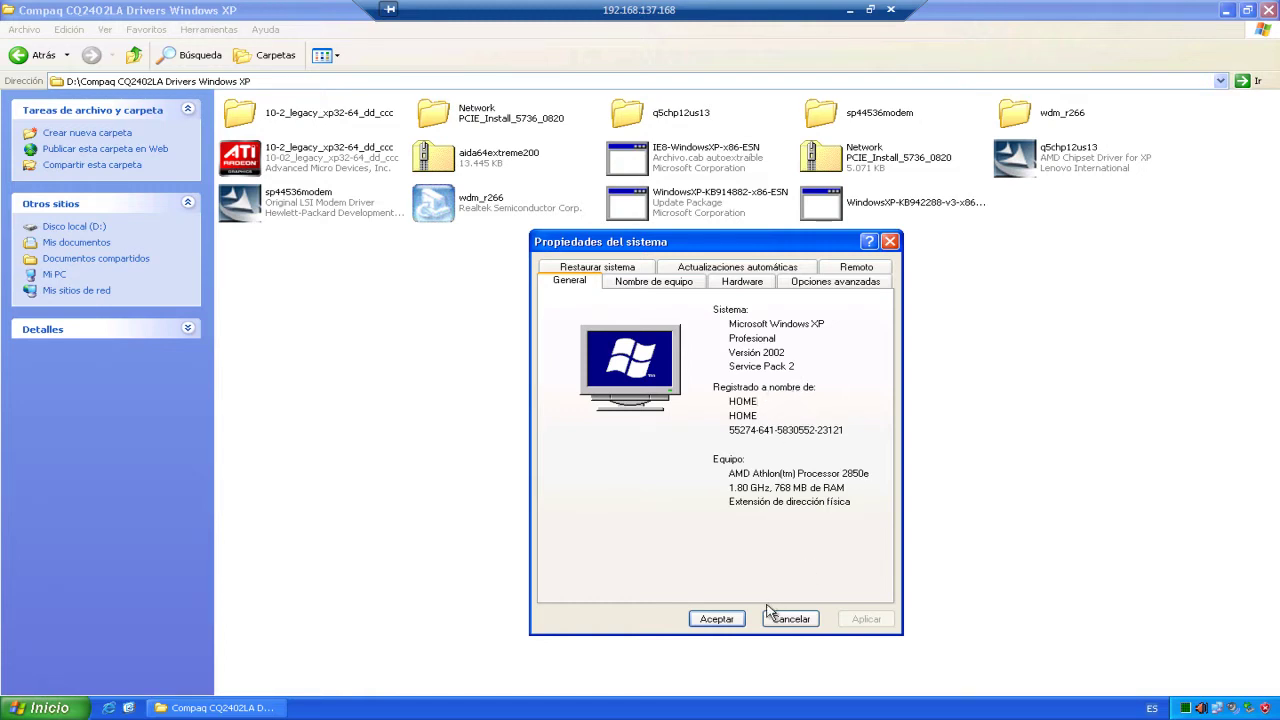
left_click(743, 282)
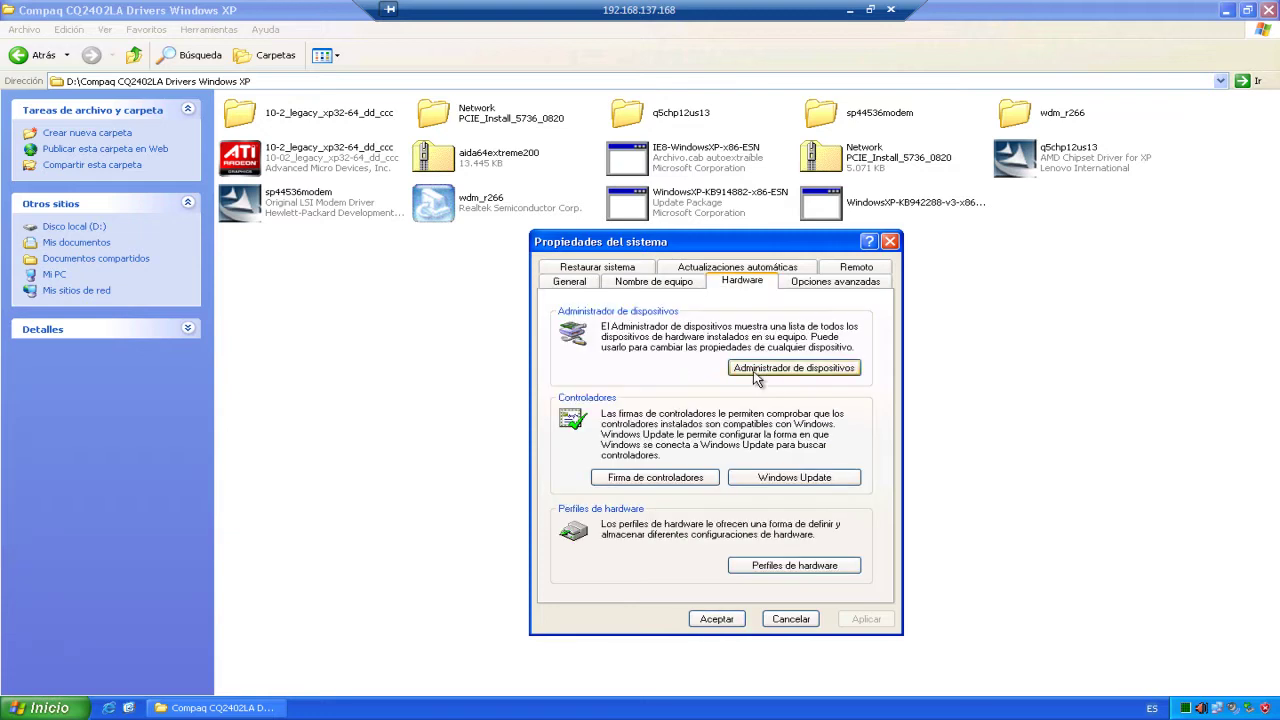
left_click(716, 618)
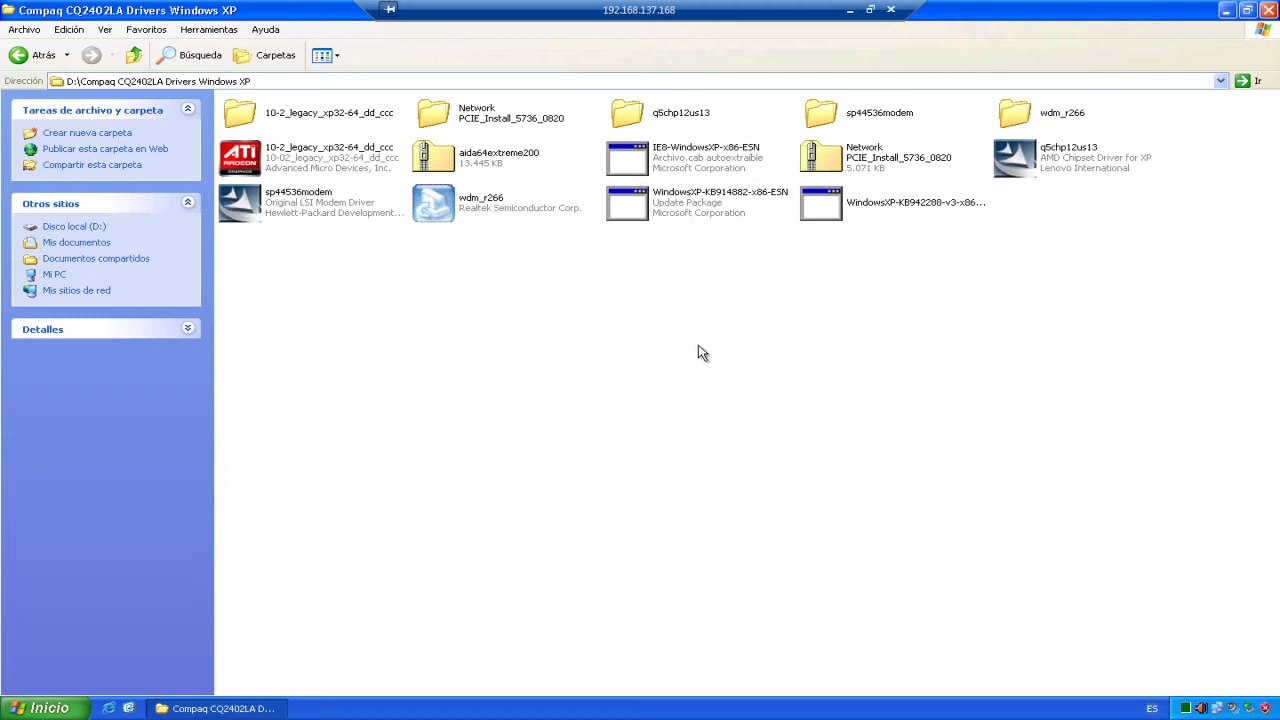
Step: Expand the driver folder's details, and leave the remote session for the local Links Drivers notes
left_click(157, 331)
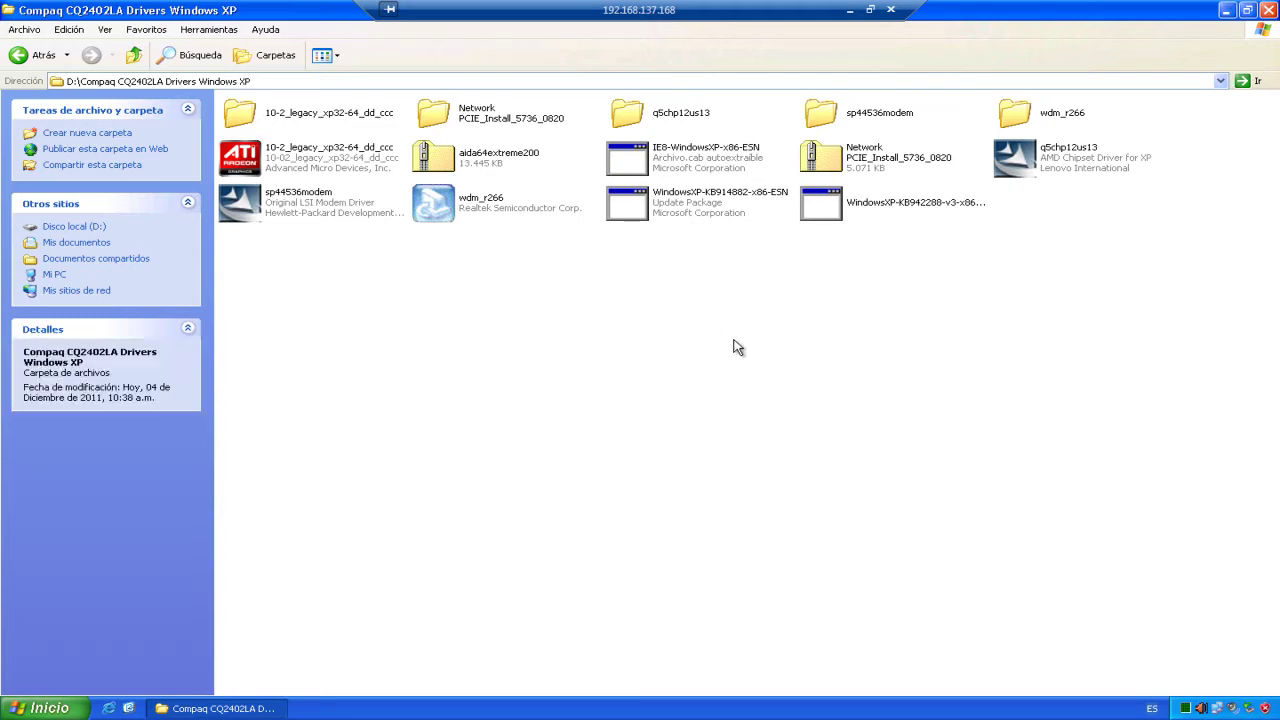
left_click(852, 12)
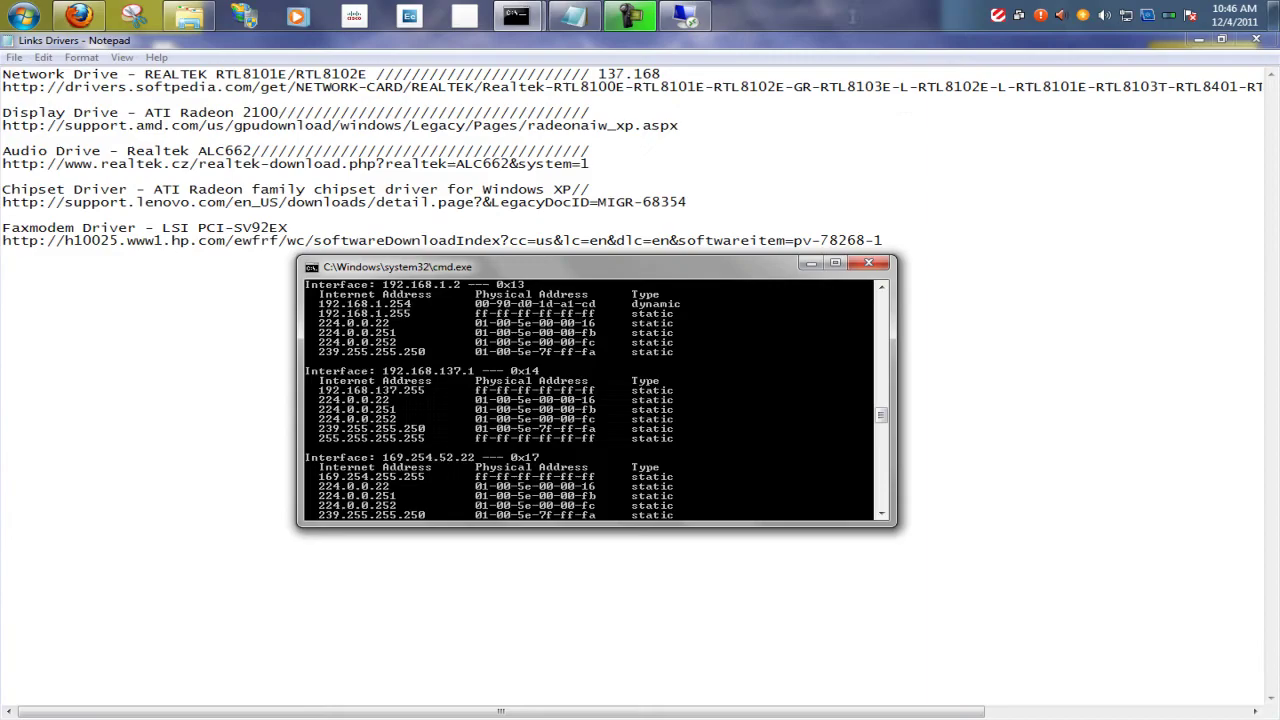
left_click(717, 231)
Step: Highlight and review the full list of driver download links, from the network driver to the faxmodem driver
left_click_drag(926, 246, 143, 73)
left_click(98, 113)
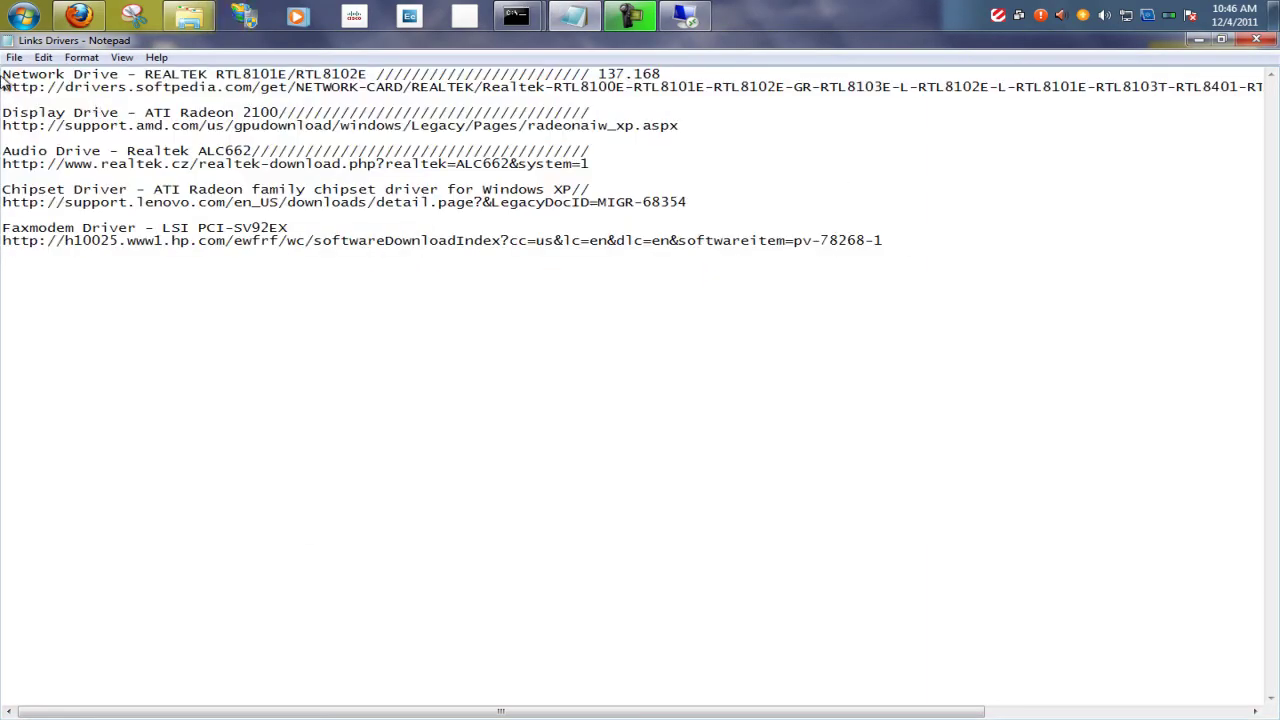
left_click_drag(3, 75, 940, 274)
left_click(968, 282)
left_click(3, 75)
left_click(946, 276)
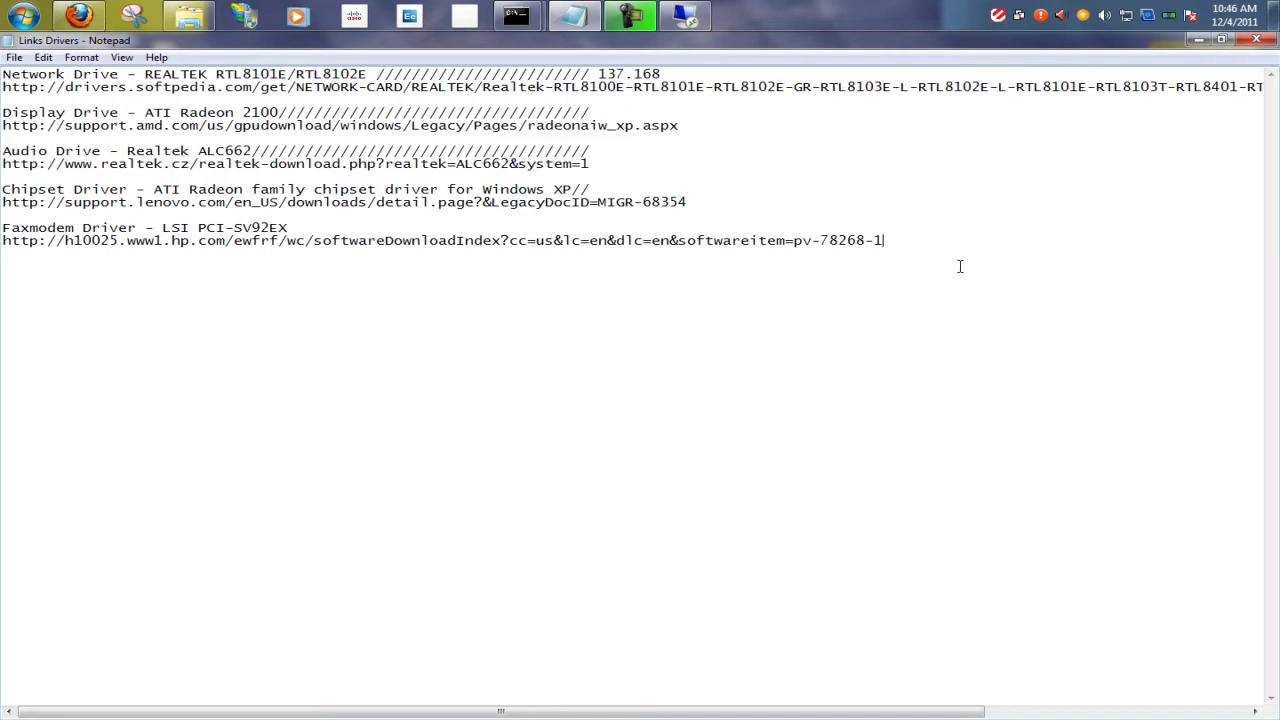